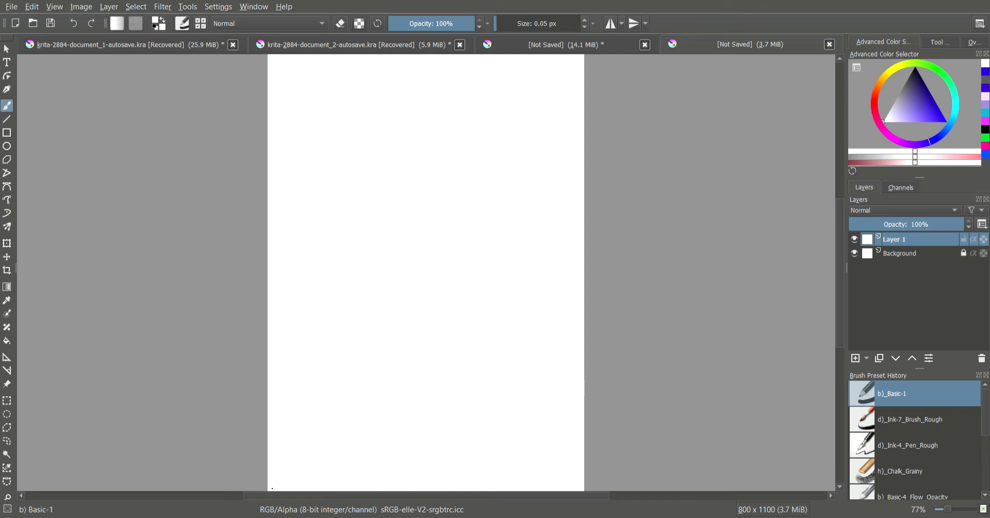
# Step: Zoom in, set the Basic-1 brush to 2.97 px and pick a dark blue colour
pyautogui.scroll(2, 358, 322)
pyautogui.scroll(1, 407, 247)
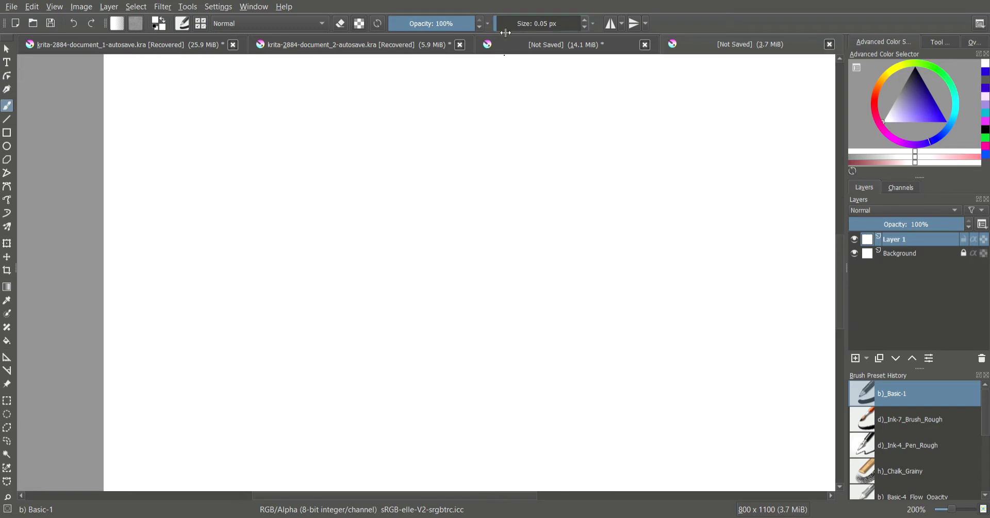
pyautogui.moveTo(506, 32); pyautogui.dragTo(508, 31)
pyautogui.click(410, 202)
pyautogui.hotkey('ctrl', 'z')
pyautogui.click(511, 29)
pyautogui.click(931, 96)
# Step: In black, draw a small and a large eye, dotting pupils with a 6.40 px brush
pyautogui.press('d')
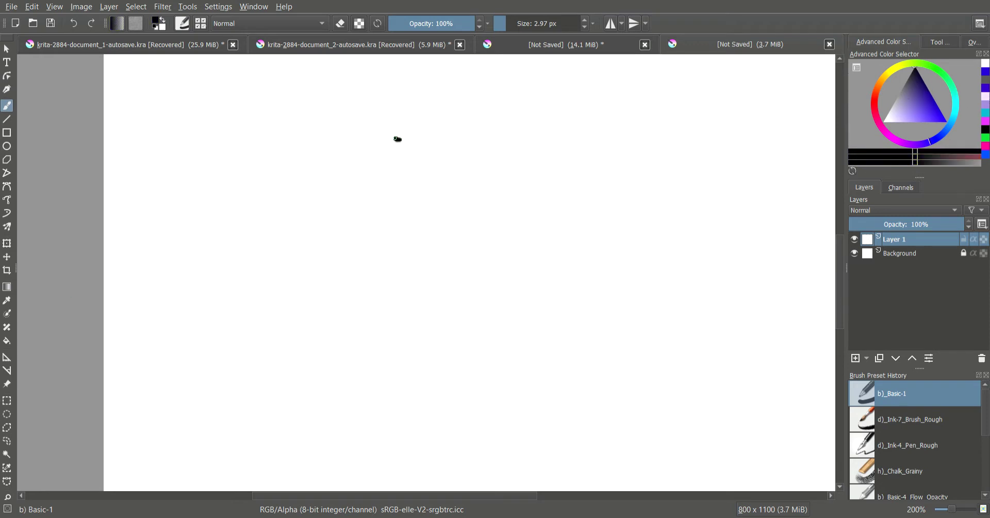
pyautogui.moveTo(397, 138); pyautogui.dragTo(395, 138)
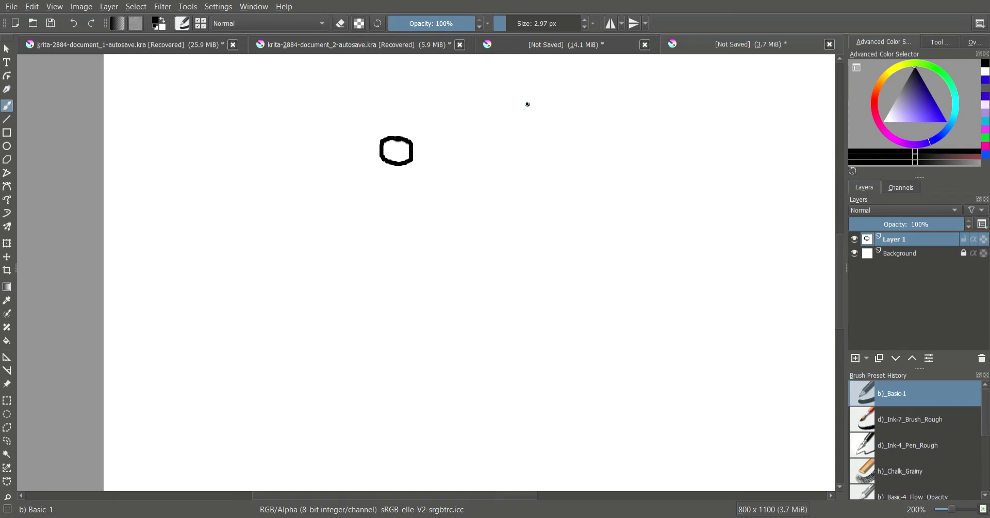
pyautogui.moveTo(528, 104)
pyautogui.mouseDown()
pyautogui.moveTo(545, 136)
pyautogui.moveTo(536, 106)
pyautogui.mouseUp()
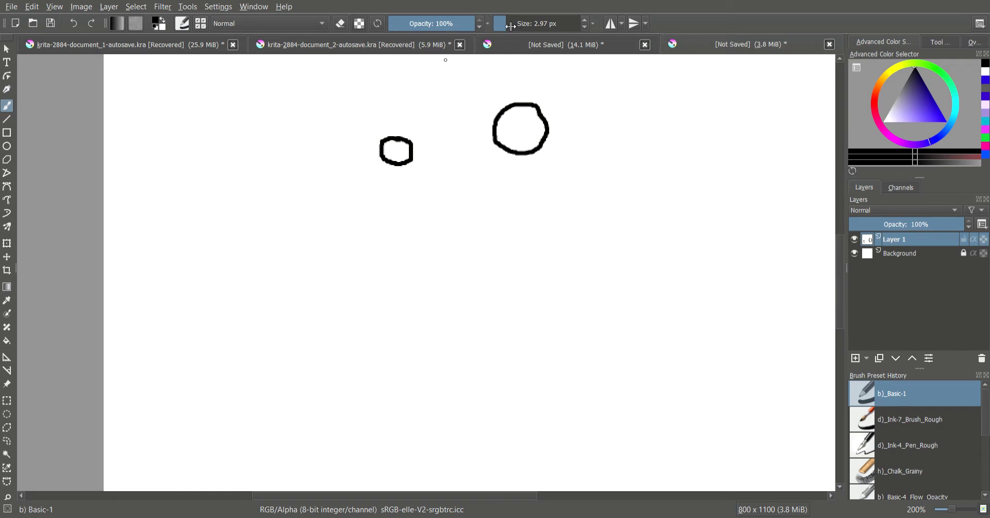
pyautogui.moveTo(509, 23); pyautogui.dragTo(516, 28)
pyautogui.click(397, 150)
pyautogui.click(519, 130)
pyautogui.moveTo(515, 23); pyautogui.dragTo(508, 25)
# Step: At 2.97 px, draw the head outline around the eyes and a wide smiling mouth
pyautogui.moveTo(396, 165)
pyautogui.mouseDown()
pyautogui.moveTo(460, 214)
pyautogui.moveTo(493, 214)
pyautogui.moveTo(512, 208)
pyautogui.moveTo(518, 165)
pyautogui.mouseUp()
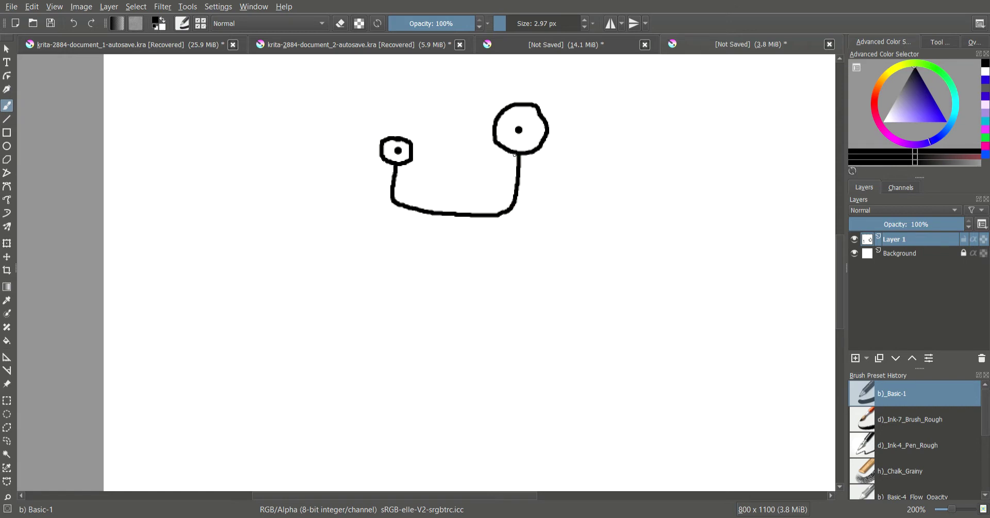
pyautogui.moveTo(401, 136)
pyautogui.mouseDown()
pyautogui.moveTo(430, 73)
pyautogui.moveTo(503, 66)
pyautogui.moveTo(522, 95)
pyautogui.mouseUp()
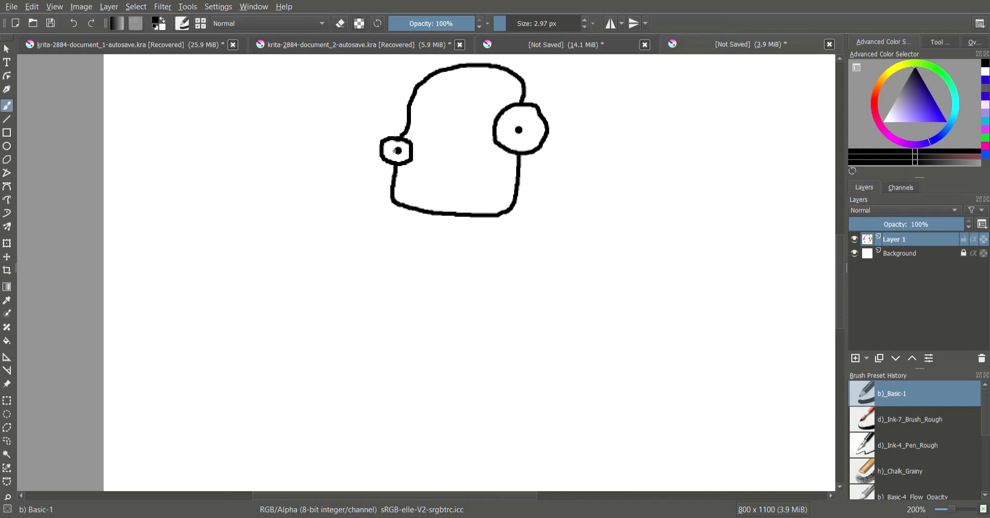
pyautogui.moveTo(418, 185); pyautogui.dragTo(475, 191)
pyautogui.moveTo(419, 186)
pyautogui.mouseDown()
pyautogui.moveTo(440, 204)
pyautogui.moveTo(476, 195)
pyautogui.moveTo(429, 183)
pyautogui.mouseUp()
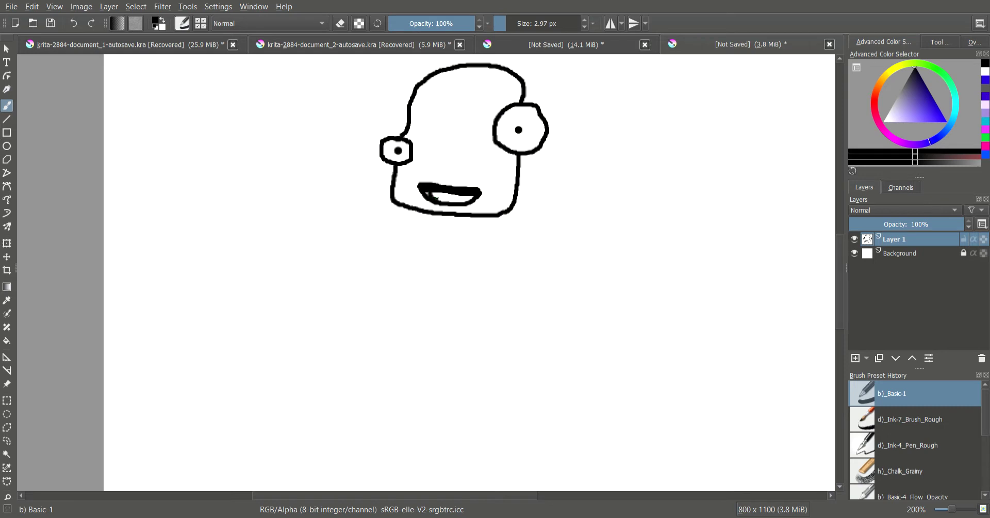
# Step: Fill the mouth solid black with a 9.21 px brush, then return to 2.97 px
pyautogui.click(512, 23)
pyautogui.moveTo(443, 193)
pyautogui.mouseDown()
pyautogui.moveTo(430, 192)
pyautogui.moveTo(468, 195)
pyautogui.moveTo(438, 195)
pyautogui.mouseUp()
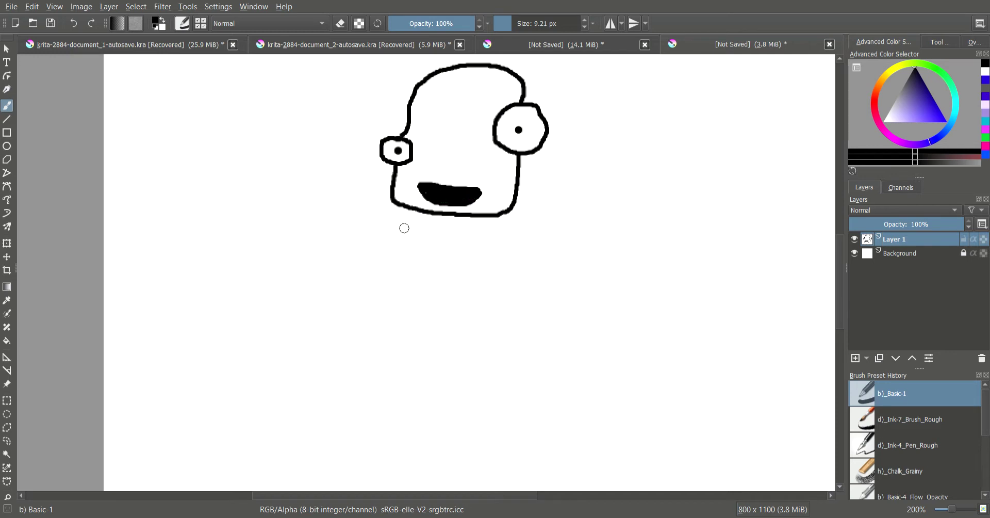
pyautogui.moveTo(518, 26); pyautogui.dragTo(512, 34)
# Step: Draw the neck, the trapezoid body, a raised right arm with a claw, and a left arm
pyautogui.moveTo(428, 215)
pyautogui.mouseDown()
pyautogui.moveTo(426, 233)
pyautogui.moveTo(454, 233)
pyautogui.mouseUp()
pyautogui.moveTo(377, 236)
pyautogui.mouseDown()
pyautogui.moveTo(496, 234)
pyautogui.moveTo(477, 350)
pyautogui.moveTo(394, 355)
pyautogui.moveTo(368, 287)
pyautogui.moveTo(363, 247)
pyautogui.moveTo(376, 238)
pyautogui.mouseUp()
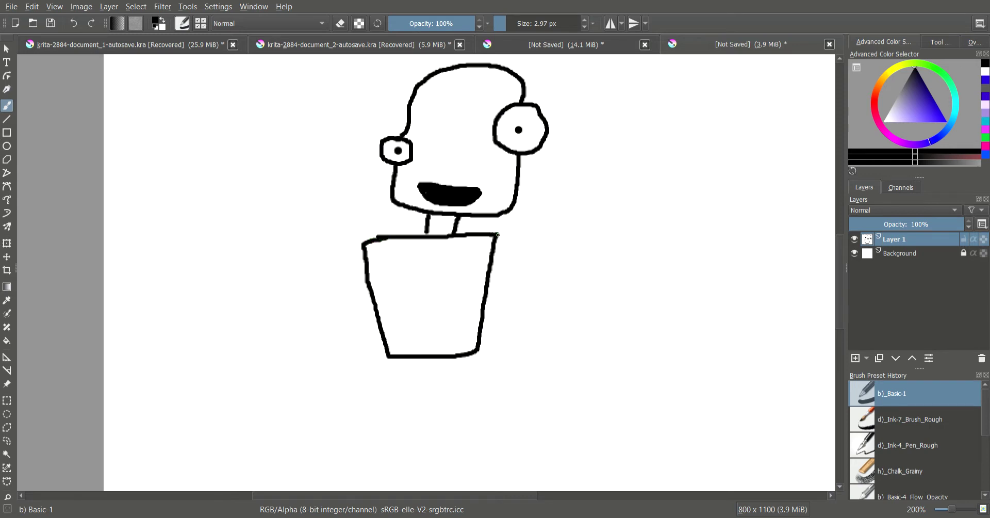
pyautogui.moveTo(498, 234)
pyautogui.mouseDown()
pyautogui.moveTo(518, 235)
pyautogui.moveTo(571, 195)
pyautogui.moveTo(604, 106)
pyautogui.moveTo(590, 97)
pyautogui.moveTo(594, 76)
pyautogui.moveTo(602, 97)
pyautogui.moveTo(624, 98)
pyautogui.moveTo(639, 82)
pyautogui.moveTo(641, 99)
pyautogui.moveTo(610, 123)
pyautogui.moveTo(570, 222)
pyautogui.moveTo(539, 247)
pyautogui.moveTo(507, 249)
pyautogui.mouseUp()
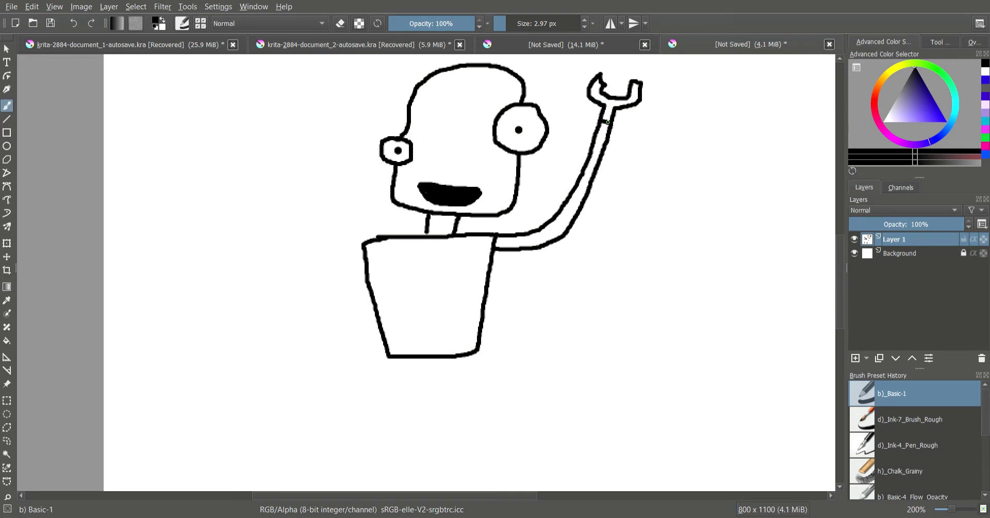
pyautogui.moveTo(359, 244)
pyautogui.mouseDown()
pyautogui.moveTo(325, 269)
pyautogui.moveTo(313, 319)
pyautogui.moveTo(312, 407)
pyautogui.moveTo(342, 439)
pyautogui.mouseUp()
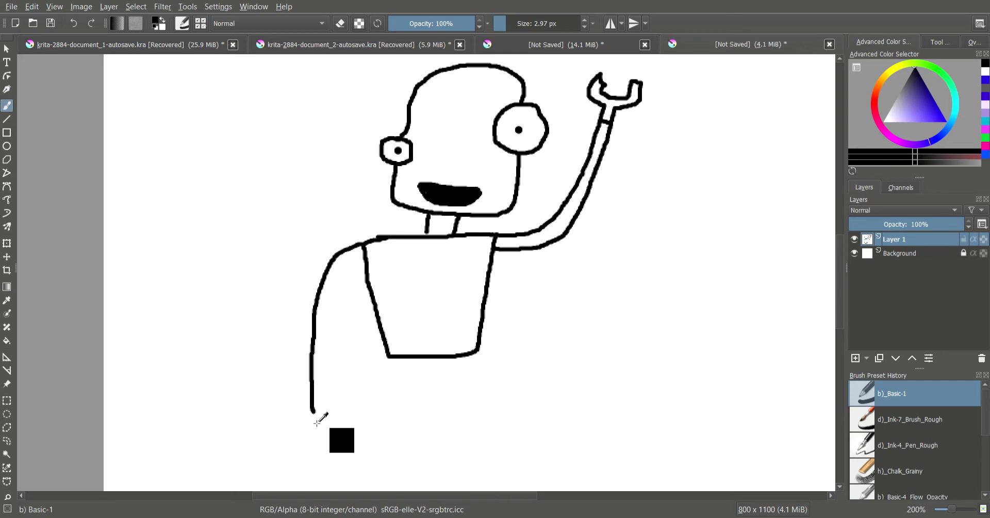
# Step: Redraw the left arm curving down to a claw, plus a parallel inner line
pyautogui.hotkey('ctrl', 'z')
pyautogui.moveTo(363, 246)
pyautogui.mouseDown()
pyautogui.moveTo(332, 276)
pyautogui.moveTo(315, 335)
pyautogui.moveTo(338, 367)
pyautogui.moveTo(387, 380)
pyautogui.moveTo(433, 366)
pyautogui.moveTo(436, 376)
pyautogui.moveTo(424, 375)
pyautogui.moveTo(443, 396)
pyautogui.moveTo(396, 391)
pyautogui.mouseUp()
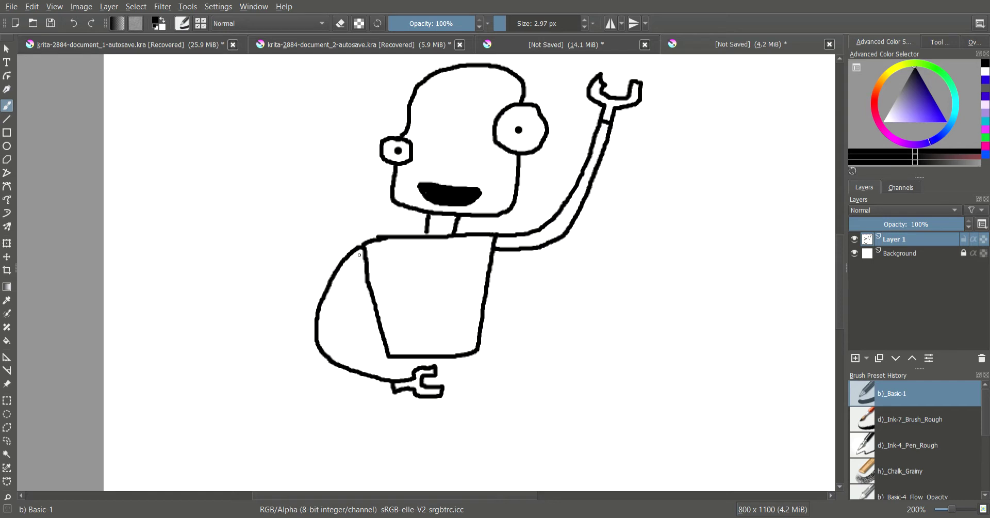
pyautogui.moveTo(363, 254); pyautogui.dragTo(334, 302)
pyautogui.hotkey('ctrl', 'z')
pyautogui.moveTo(355, 263); pyautogui.dragTo(341, 292)
pyautogui.hotkey('ctrl', 'z')
pyautogui.moveTo(363, 260)
pyautogui.mouseDown()
pyautogui.moveTo(340, 286)
pyautogui.moveTo(326, 344)
pyautogui.moveTo(354, 386)
pyautogui.moveTo(384, 388)
pyautogui.mouseUp()
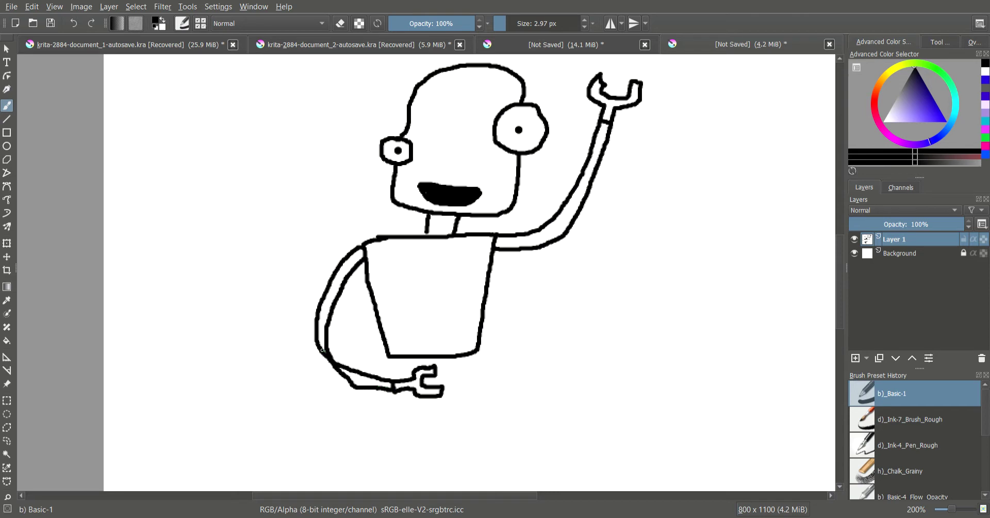
pyautogui.moveTo(320, 349); pyautogui.dragTo(343, 376)
pyautogui.moveTo(314, 342); pyautogui.dragTo(343, 383)
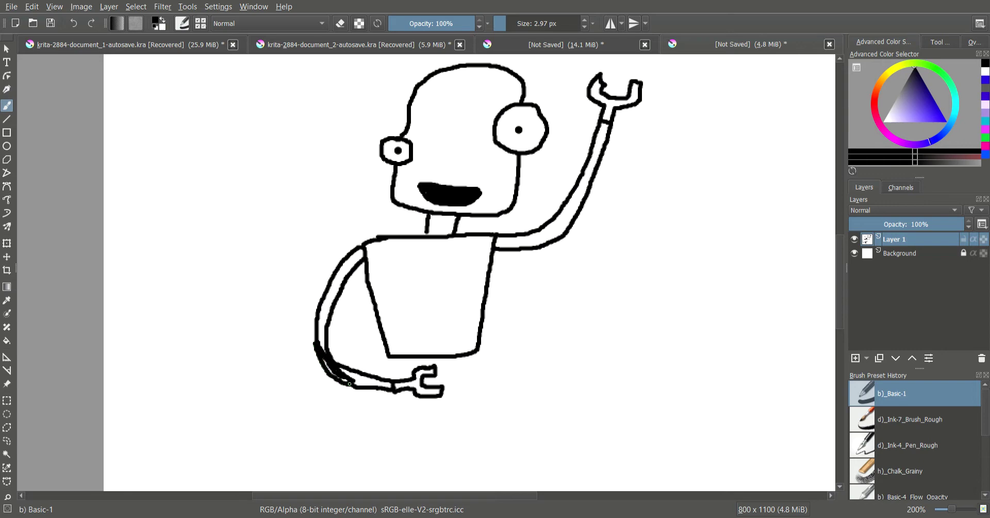
# Step: Zoom in and erase the stray black between the left arm's outlines and near the hand
pyautogui.scroll(2, 337, 363)
pyautogui.scroll(2, 331, 358)
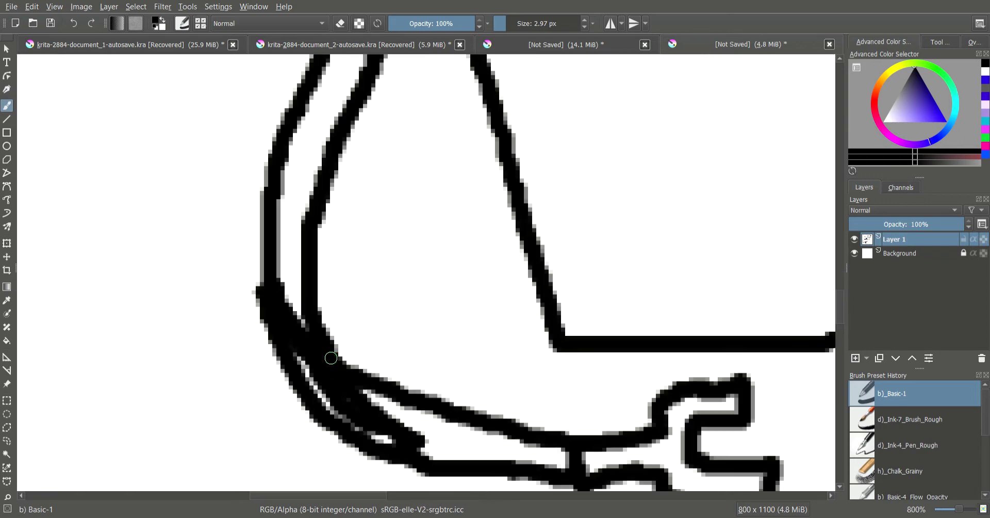
pyautogui.click(339, 23)
pyautogui.moveTo(287, 289)
pyautogui.mouseDown()
pyautogui.moveTo(295, 322)
pyautogui.moveTo(377, 408)
pyautogui.moveTo(426, 436)
pyautogui.moveTo(399, 436)
pyautogui.moveTo(324, 392)
pyautogui.mouseUp()
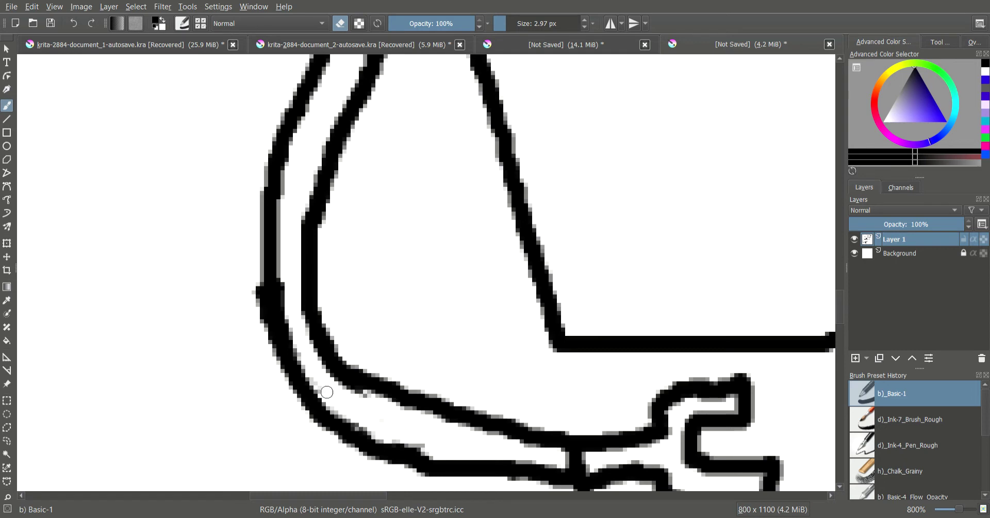
pyautogui.moveTo(390, 418)
pyautogui.mouseDown()
pyautogui.moveTo(415, 437)
pyautogui.moveTo(384, 422)
pyautogui.mouseUp()
pyautogui.scroll(-3, 421, 403)
pyautogui.scroll(-1, 513, 416)
pyautogui.scroll(-1, 586, 61)
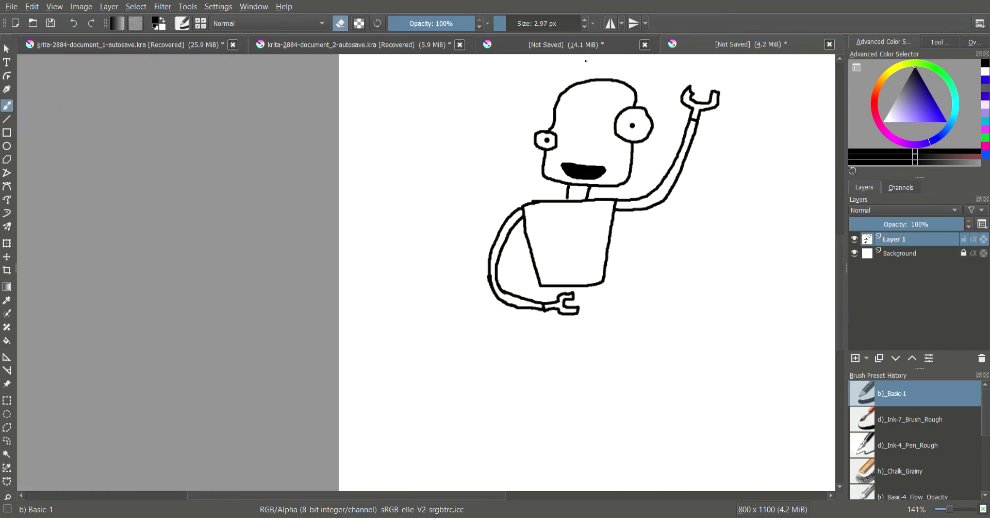
# Step: Back in paint mode, draw a hip line and two parallel leg lines below the body
pyautogui.press('e')
pyautogui.scroll(1, 582, 308)
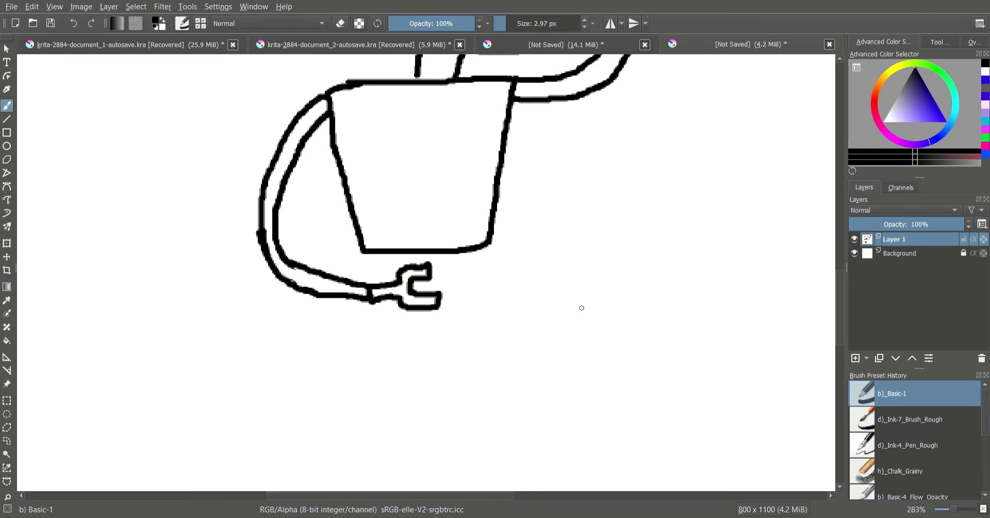
pyautogui.scroll(1, 582, 307)
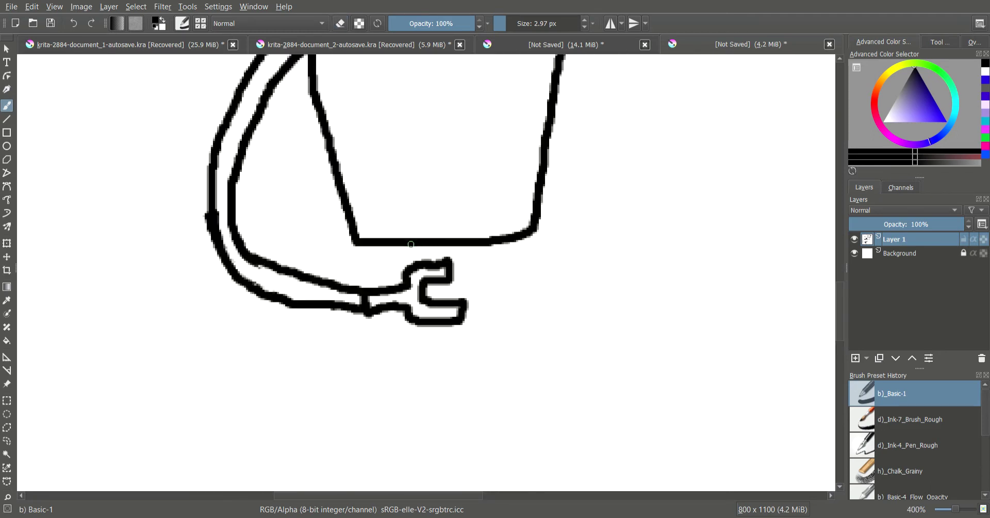
pyautogui.moveTo(411, 244)
pyautogui.mouseDown()
pyautogui.moveTo(413, 263)
pyautogui.moveTo(459, 300)
pyautogui.mouseUp()
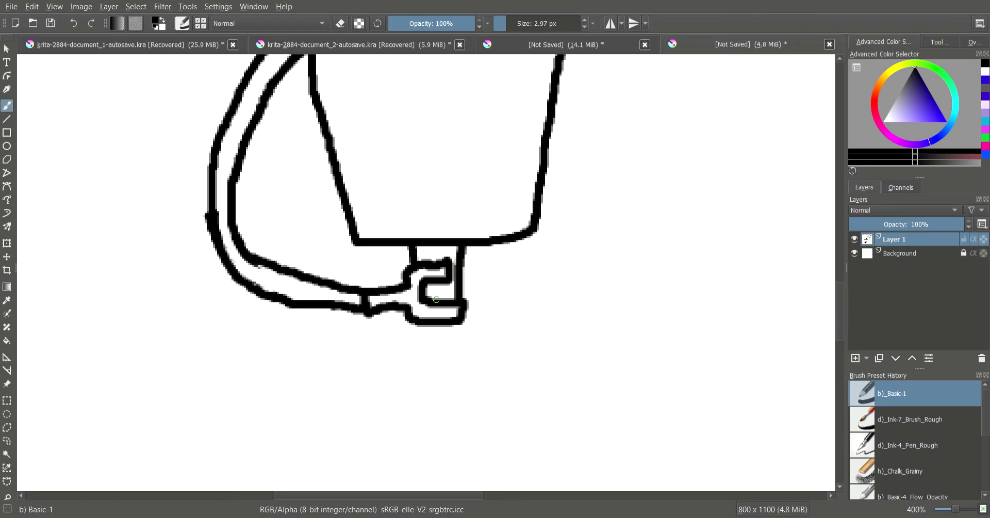
pyautogui.moveTo(422, 323); pyautogui.dragTo(417, 375)
pyautogui.moveTo(453, 326)
pyautogui.mouseDown()
pyautogui.moveTo(451, 378)
pyautogui.moveTo(369, 380)
pyautogui.moveTo(350, 407)
pyautogui.moveTo(351, 439)
pyautogui.moveTo(473, 467)
pyautogui.moveTo(545, 449)
pyautogui.moveTo(527, 401)
pyautogui.moveTo(534, 408)
pyautogui.mouseUp()
# Step: Replace a bad stroke with a rounded foot block and a long line sweeping down
pyautogui.hotkey('ctrl', 'z')
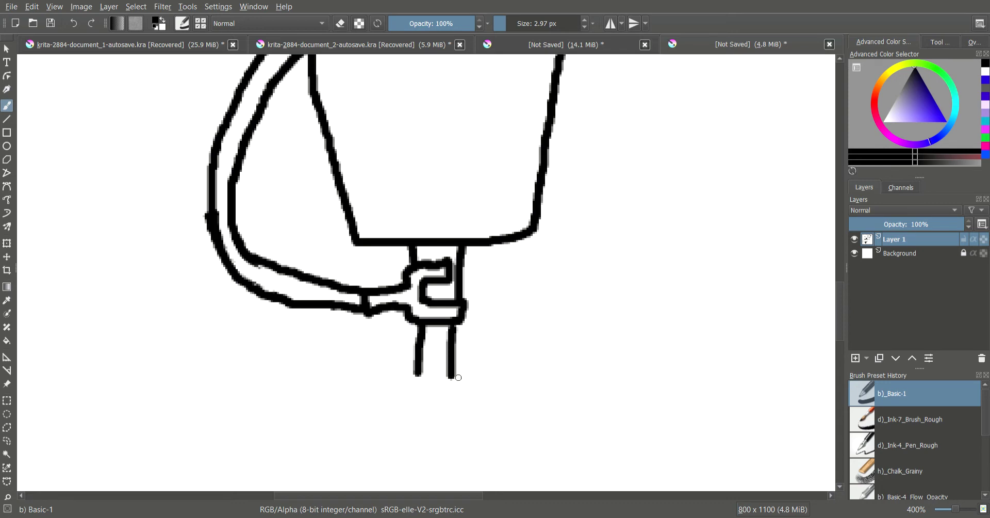
pyautogui.moveTo(452, 378)
pyautogui.mouseDown()
pyautogui.moveTo(520, 385)
pyautogui.moveTo(522, 435)
pyautogui.mouseUp()
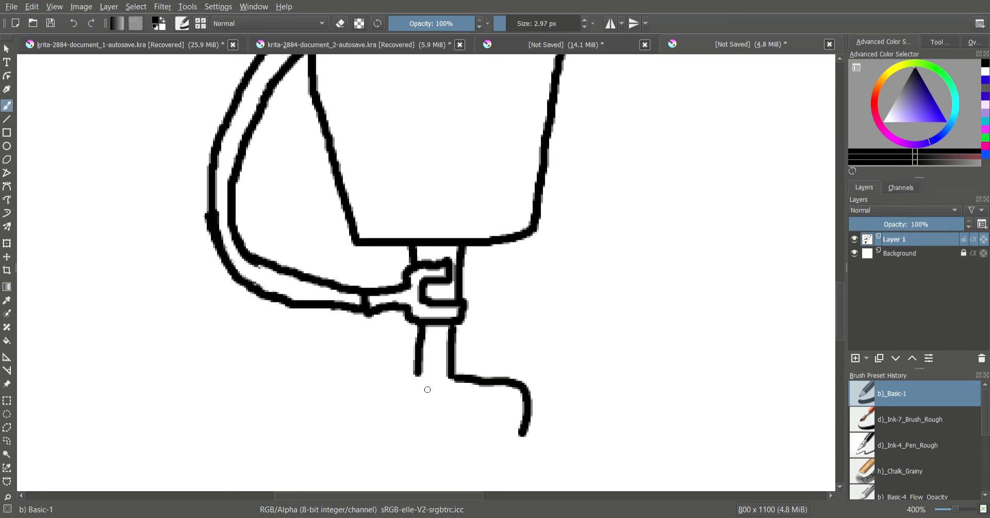
pyautogui.moveTo(415, 372)
pyautogui.mouseDown()
pyautogui.moveTo(367, 376)
pyautogui.moveTo(361, 430)
pyautogui.moveTo(404, 449)
pyautogui.moveTo(492, 461)
pyautogui.moveTo(526, 443)
pyautogui.moveTo(525, 425)
pyautogui.mouseUp()
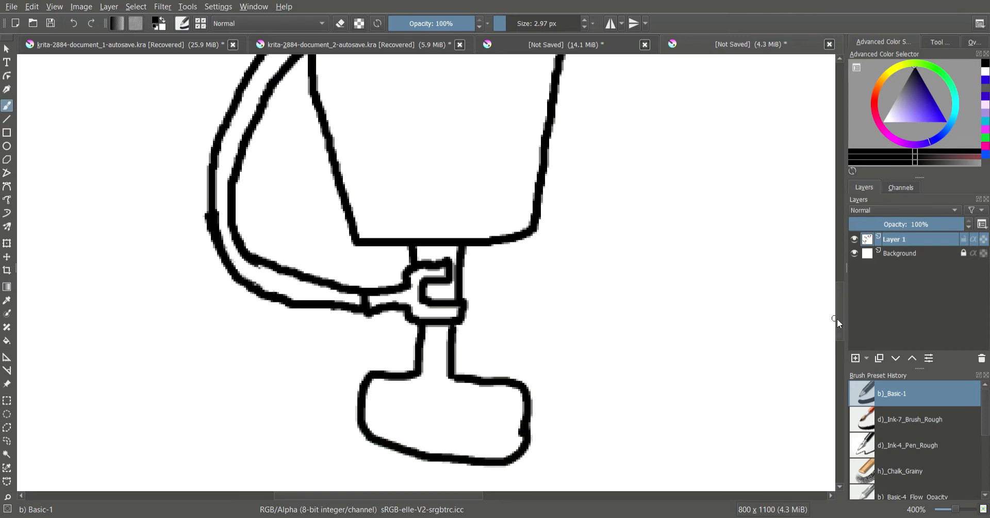
pyautogui.moveTo(841, 320); pyautogui.dragTo(841, 349)
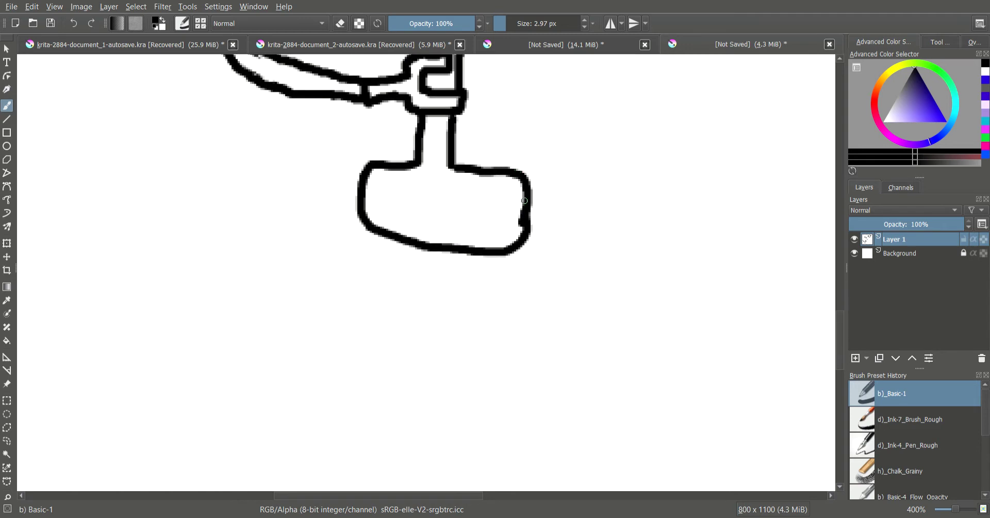
pyautogui.moveTo(528, 200); pyautogui.dragTo(554, 216)
pyautogui.moveTo(528, 379); pyautogui.dragTo(483, 481)
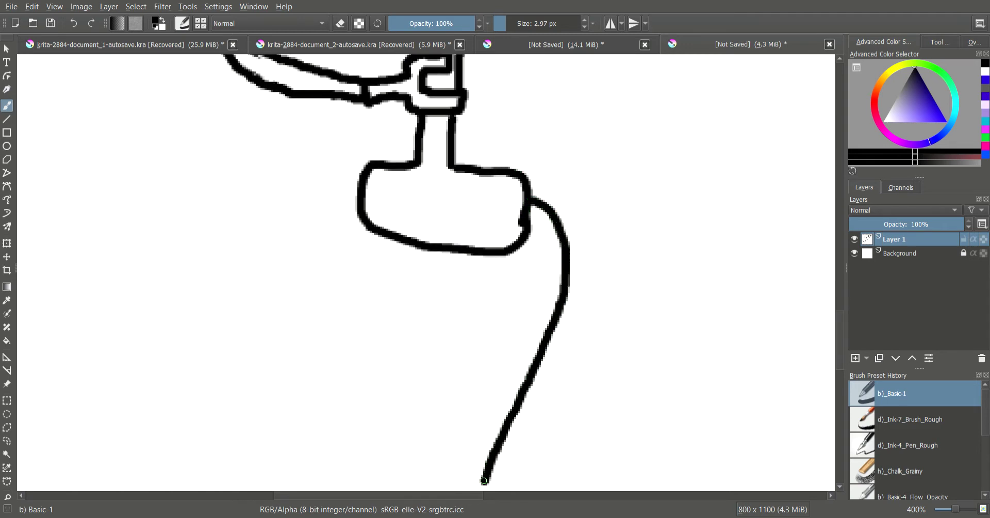
# Step: Draw four vertical leg lines running down below the foot block
pyautogui.scroll(-1, 530, 289)
pyautogui.scroll(-2, 531, 291)
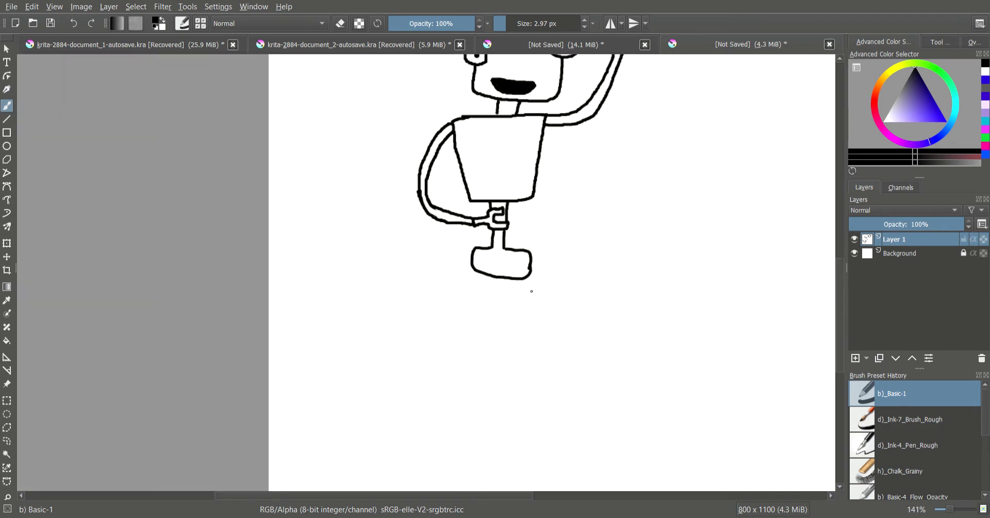
pyautogui.moveTo(477, 269); pyautogui.dragTo(479, 425)
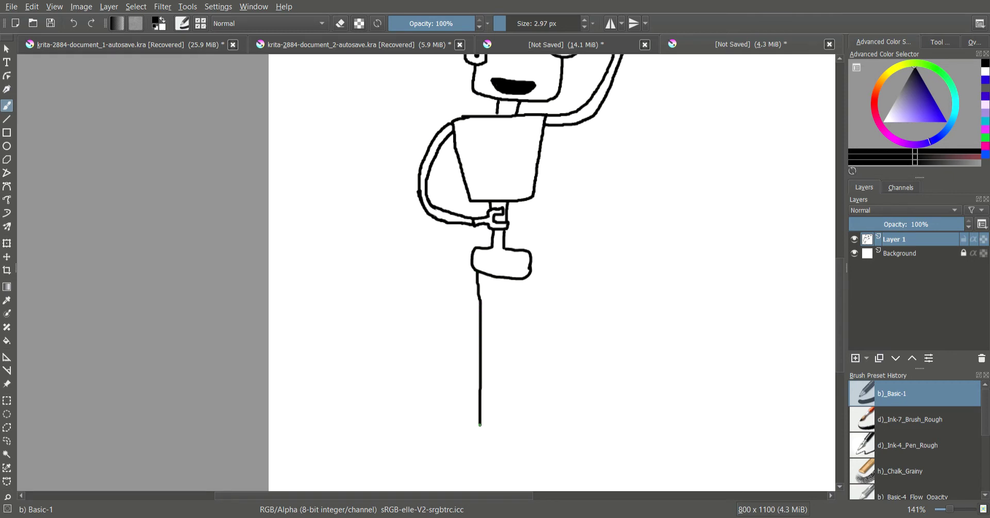
pyautogui.scroll(3, 516, 315)
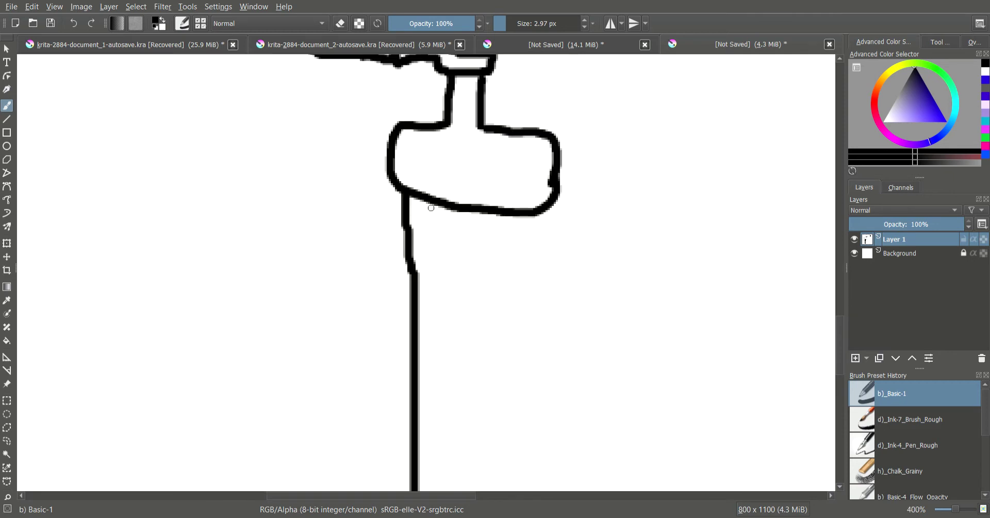
pyautogui.moveTo(447, 204); pyautogui.dragTo(452, 489)
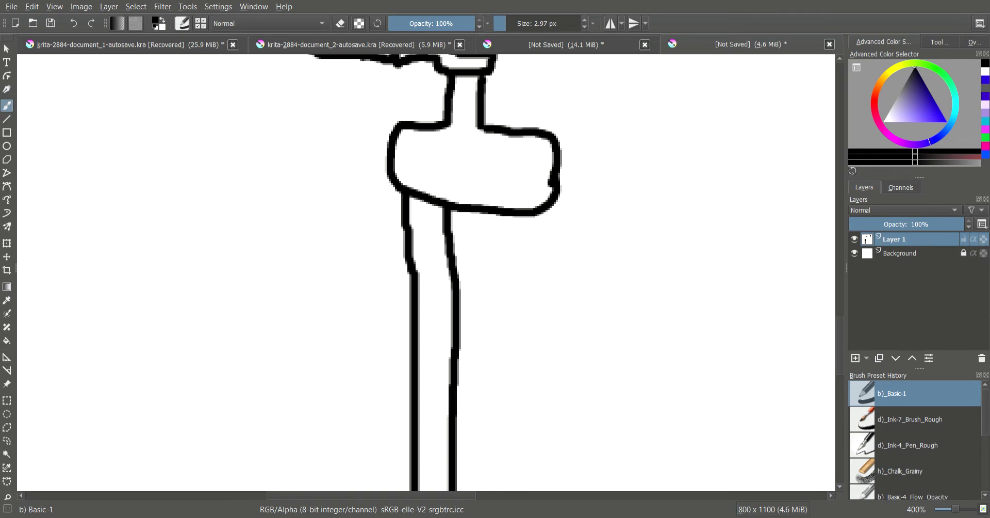
pyautogui.moveTo(520, 219); pyautogui.dragTo(519, 490)
pyautogui.moveTo(553, 201); pyautogui.dragTo(549, 490)
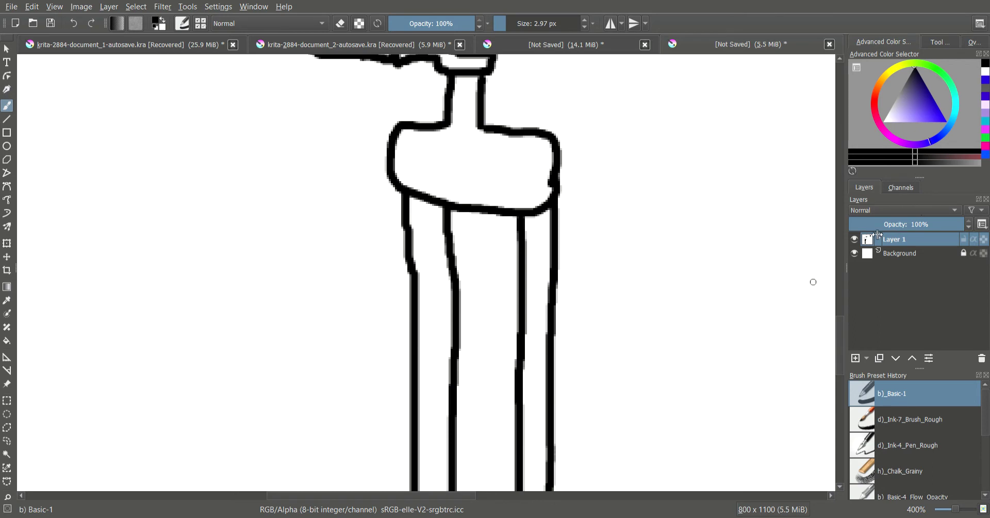
pyautogui.moveTo(838, 335); pyautogui.dragTo(842, 389)
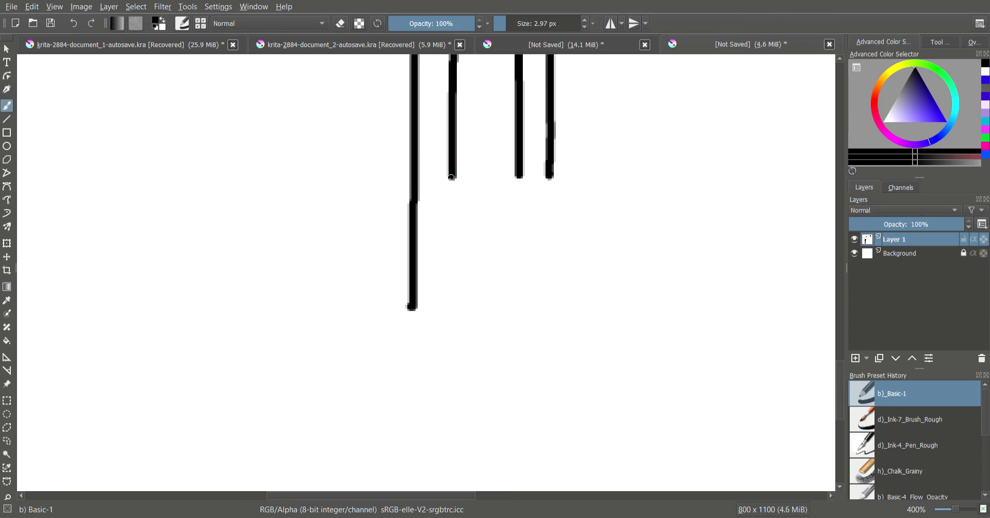
# Step: Extend both legs into boot-shaped feet, each with a sole line
pyautogui.moveTo(451, 177); pyautogui.dragTo(449, 341)
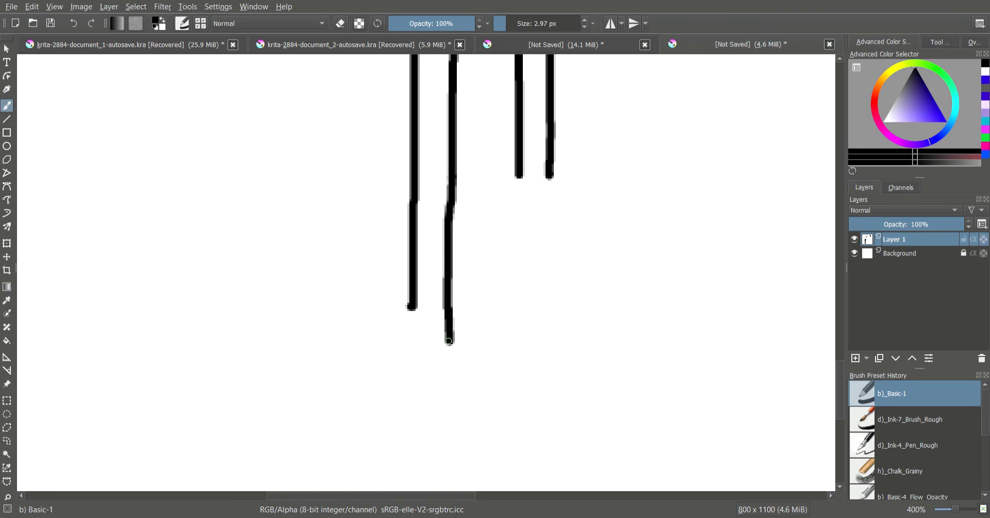
pyautogui.moveTo(398, 301)
pyautogui.mouseDown()
pyautogui.moveTo(416, 305)
pyautogui.moveTo(320, 310)
pyautogui.moveTo(319, 347)
pyautogui.moveTo(448, 363)
pyautogui.moveTo(444, 340)
pyautogui.moveTo(326, 336)
pyautogui.mouseUp()
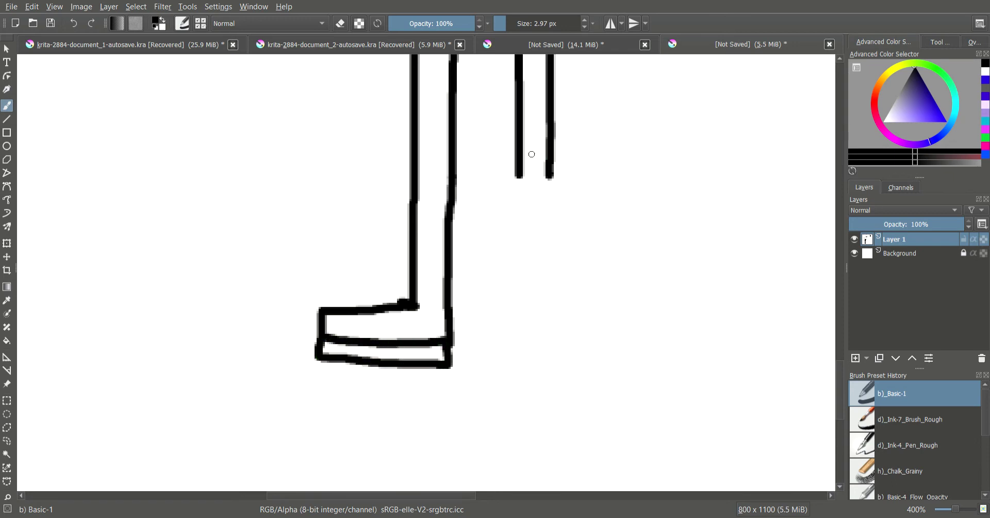
pyautogui.moveTo(520, 171)
pyautogui.mouseDown()
pyautogui.moveTo(503, 347)
pyautogui.moveTo(599, 363)
pyautogui.mouseUp()
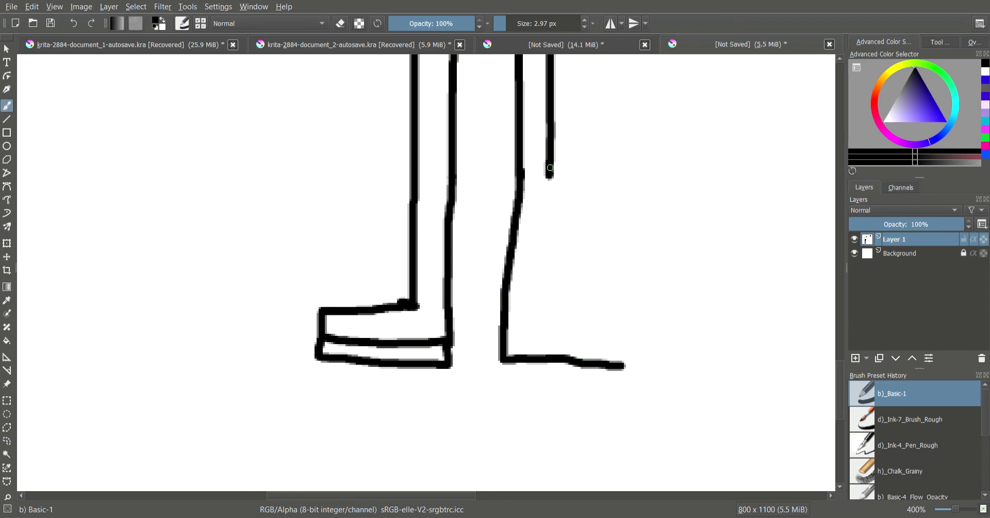
pyautogui.moveTo(550, 168)
pyautogui.mouseDown()
pyautogui.moveTo(538, 295)
pyautogui.moveTo(617, 310)
pyautogui.moveTo(624, 360)
pyautogui.mouseUp()
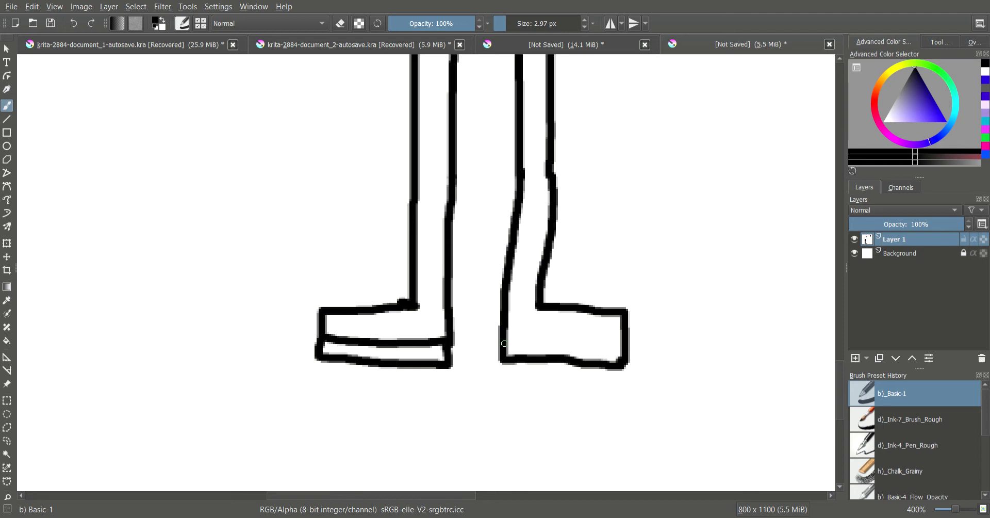
pyautogui.moveTo(504, 343); pyautogui.dragTo(608, 350)
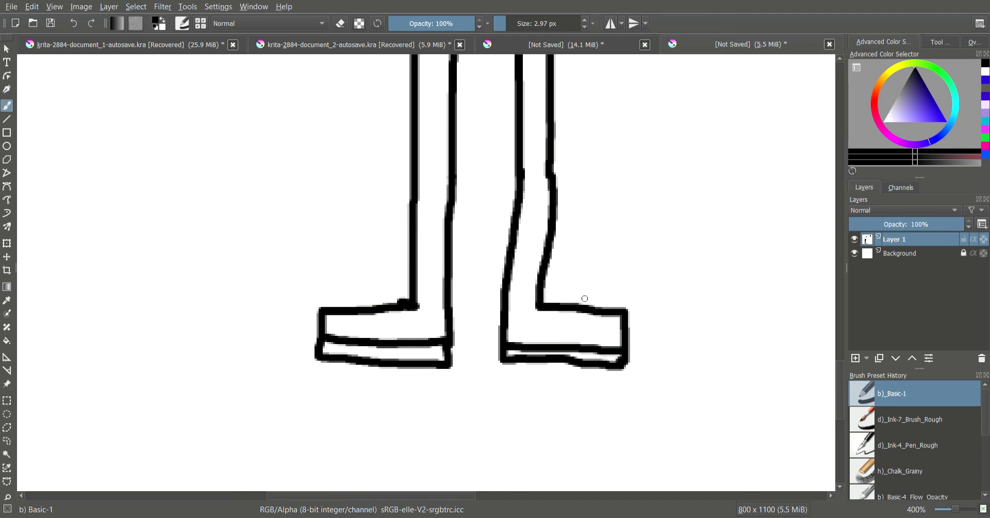
pyautogui.moveTo(520, 165); pyautogui.dragTo(509, 289)
# Step: Erase the rough right-leg inner line and redraw it cleanly
pyautogui.scroll(-1, 549, 203)
pyautogui.scroll(-1, 549, 203)
pyautogui.scroll(1, 549, 204)
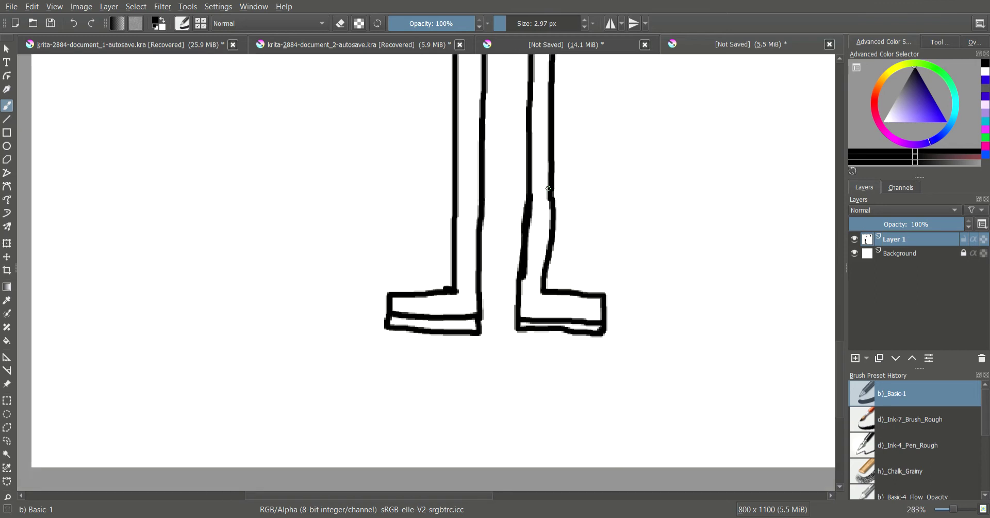
pyautogui.scroll(1, 551, 212)
pyautogui.moveTo(549, 202)
pyautogui.mouseDown()
pyautogui.moveTo(559, 243)
pyautogui.moveTo(550, 275)
pyautogui.mouseUp()
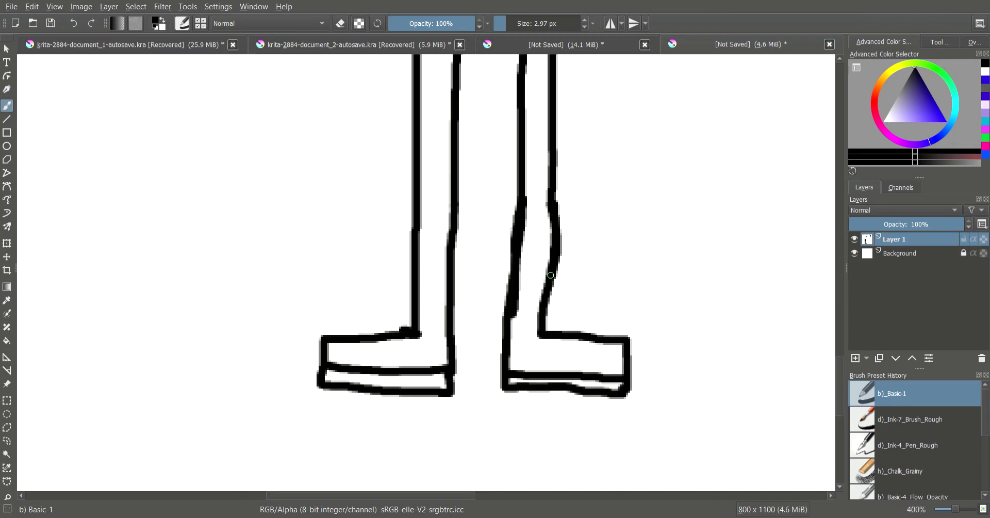
pyautogui.hotkey('ctrl', 'z')
pyautogui.click(342, 22)
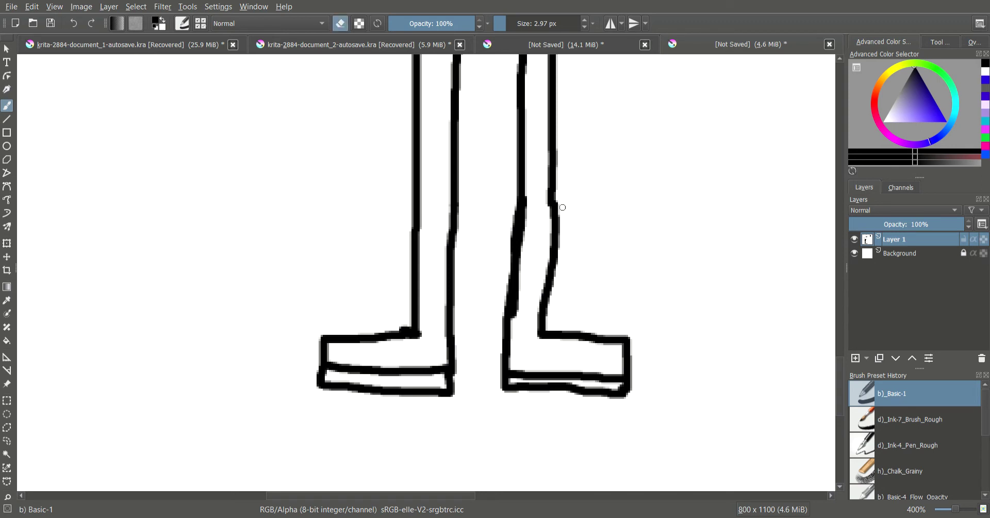
pyautogui.moveTo(563, 207)
pyautogui.mouseDown()
pyautogui.moveTo(551, 282)
pyautogui.moveTo(548, 256)
pyautogui.moveTo(552, 265)
pyautogui.mouseUp()
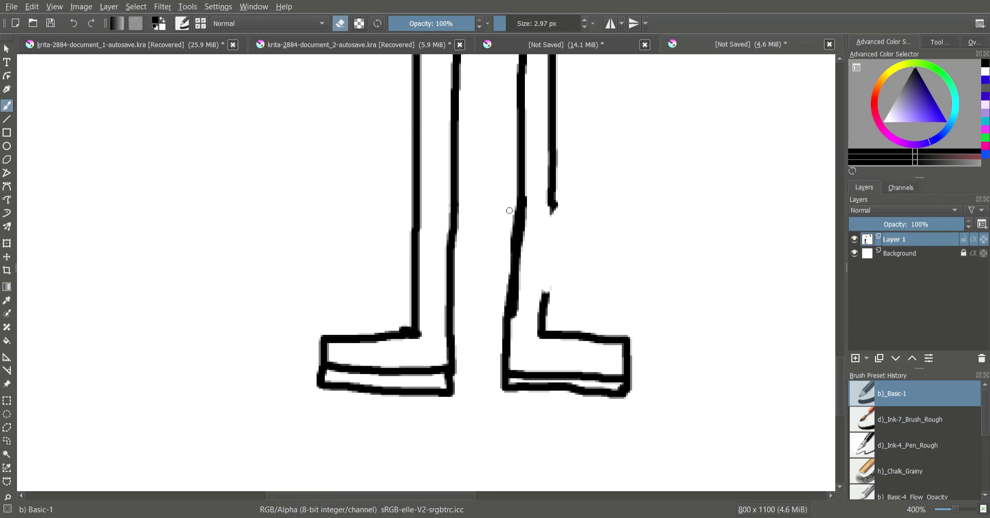
pyautogui.click(345, 25)
pyautogui.moveTo(551, 202); pyautogui.dragTo(542, 296)
# Step: Draw a horizontal knee line across each leg
pyautogui.scroll(-3, 617, 187)
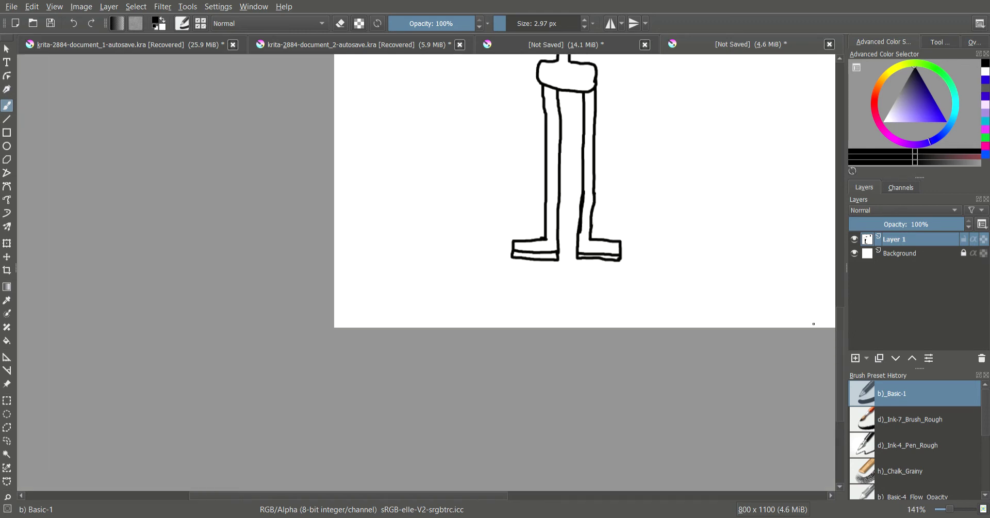
pyautogui.scroll(3, 504, 236)
pyautogui.scroll(2, 532, 221)
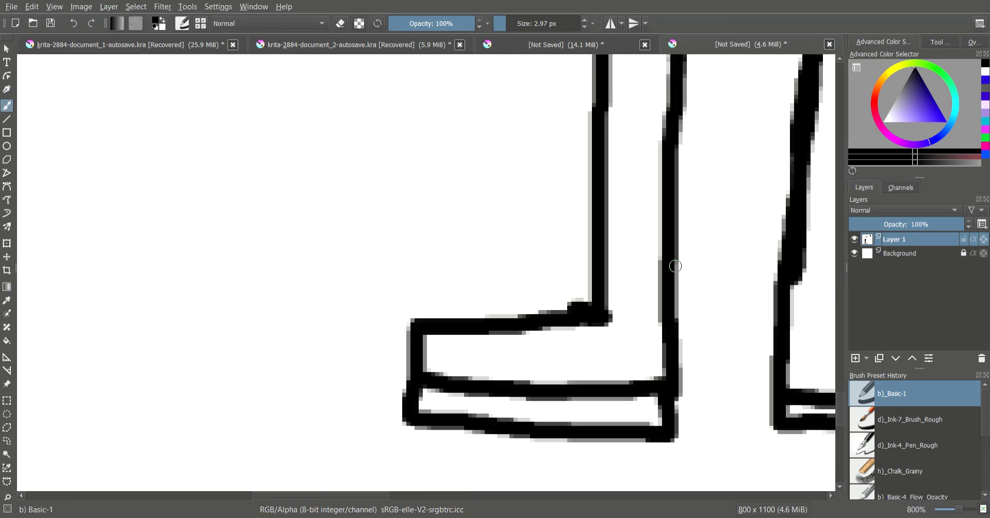
pyautogui.moveTo(604, 232); pyautogui.dragTo(661, 233)
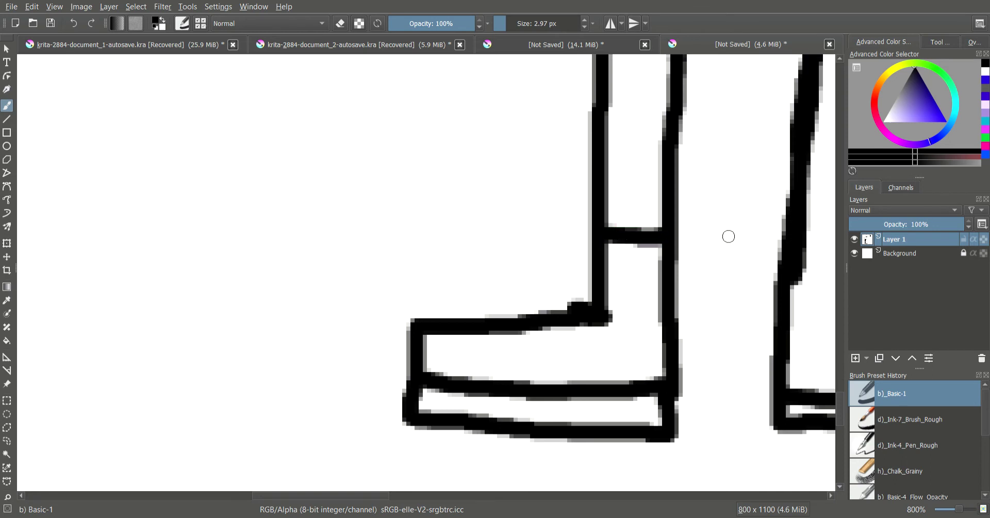
pyautogui.moveTo(381, 496); pyautogui.dragTo(444, 495)
pyautogui.moveTo(431, 214); pyautogui.dragTo(477, 215)
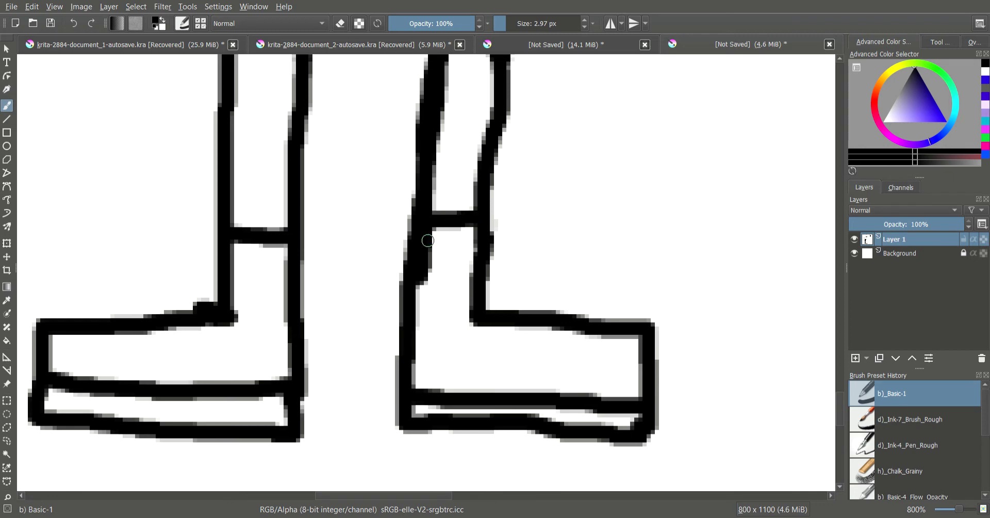
# Step: Curve the hip block's lower left edge
pyautogui.scroll(-1, 436, 243)
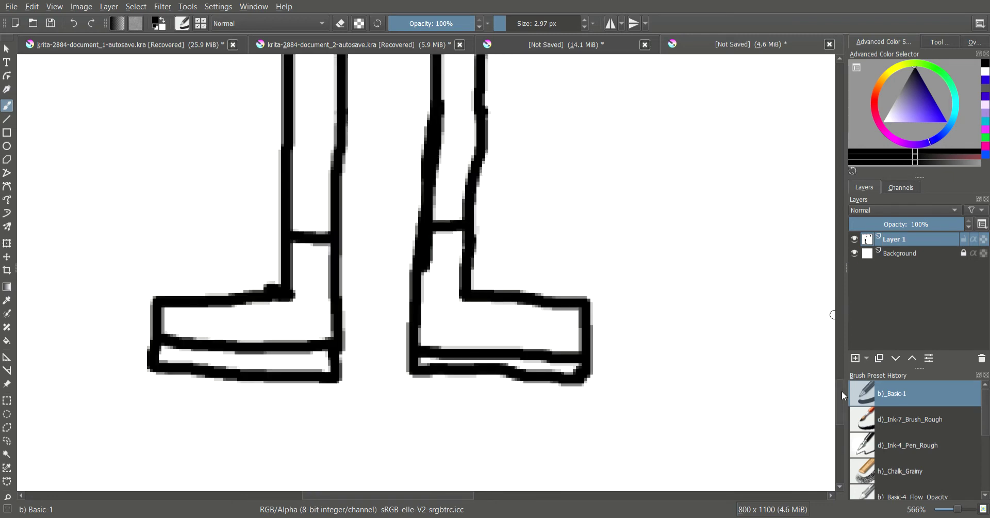
pyautogui.moveTo(841, 391); pyautogui.dragTo(831, 318)
pyautogui.moveTo(271, 392)
pyautogui.mouseDown()
pyautogui.moveTo(319, 400)
pyautogui.moveTo(339, 421)
pyautogui.mouseUp()
# Step: Round the hip block's lower right edge and draw a heart outline on the chest
pyautogui.moveTo(439, 433); pyautogui.dragTo(477, 411)
pyautogui.keyDown('ctrl'); pyautogui.scroll(-3, 551, 361); pyautogui.keyUp('ctrl')
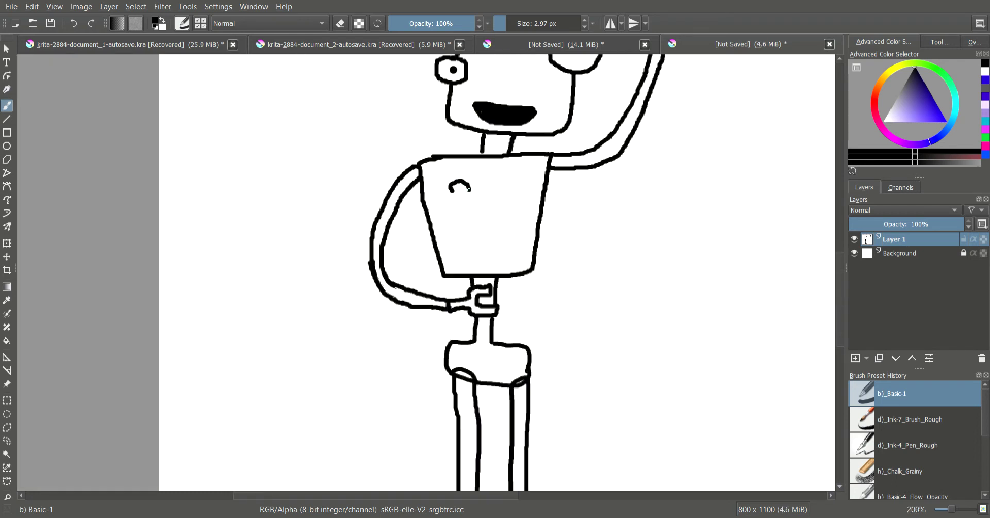
pyautogui.moveTo(469, 189); pyautogui.dragTo(435, 345)
pyautogui.hotkey('ctrl', 'z')
pyautogui.keyDown('ctrl'); pyautogui.scroll(4, 454, 186); pyautogui.keyUp('ctrl')
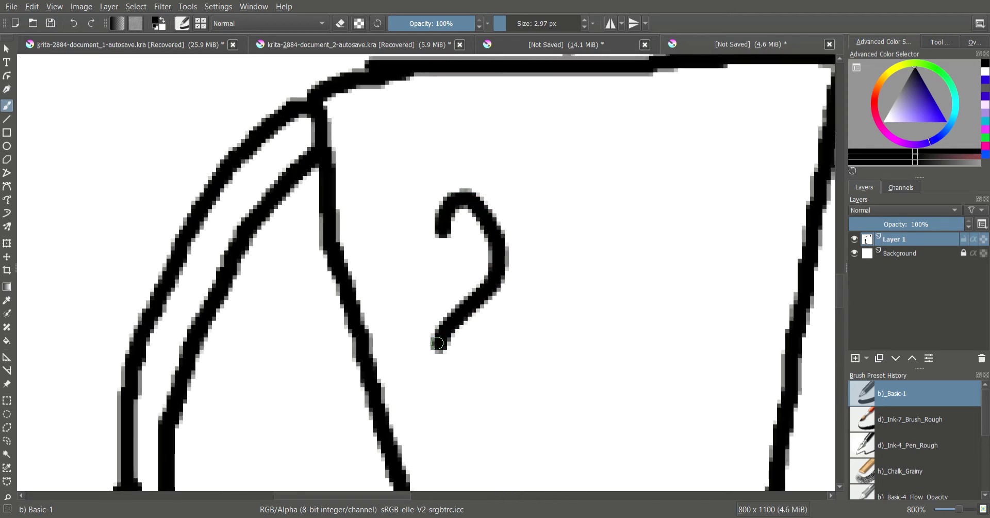
pyautogui.moveTo(435, 227); pyautogui.dragTo(432, 326)
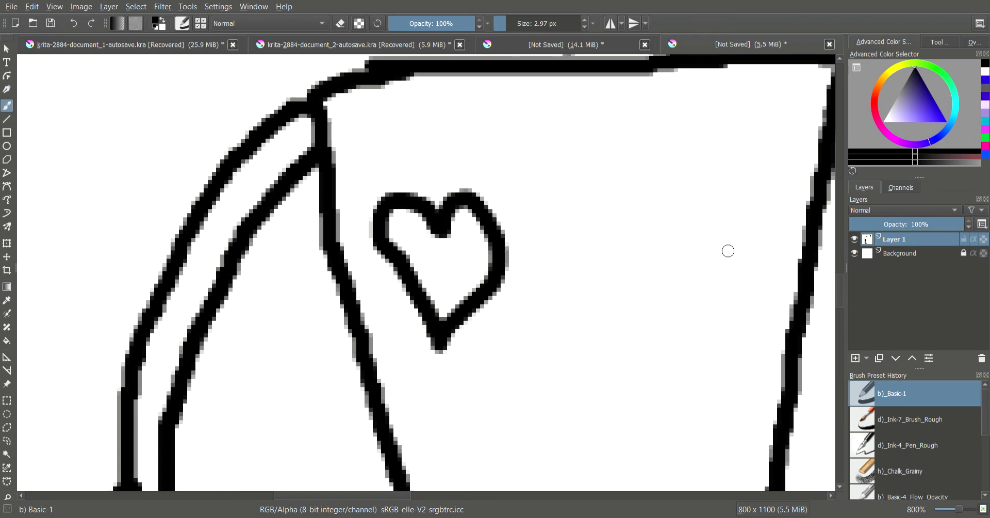
# Step: Add a small rectangular panel and a cross mark with dots beside it
pyautogui.moveTo(560, 145)
pyautogui.mouseDown()
pyautogui.moveTo(557, 167)
pyautogui.moveTo(633, 196)
pyautogui.moveTo(734, 197)
pyautogui.moveTo(720, 129)
pyautogui.moveTo(576, 121)
pyautogui.moveTo(559, 144)
pyautogui.moveTo(561, 163)
pyautogui.mouseUp()
pyautogui.moveTo(650, 239); pyautogui.dragTo(652, 354)
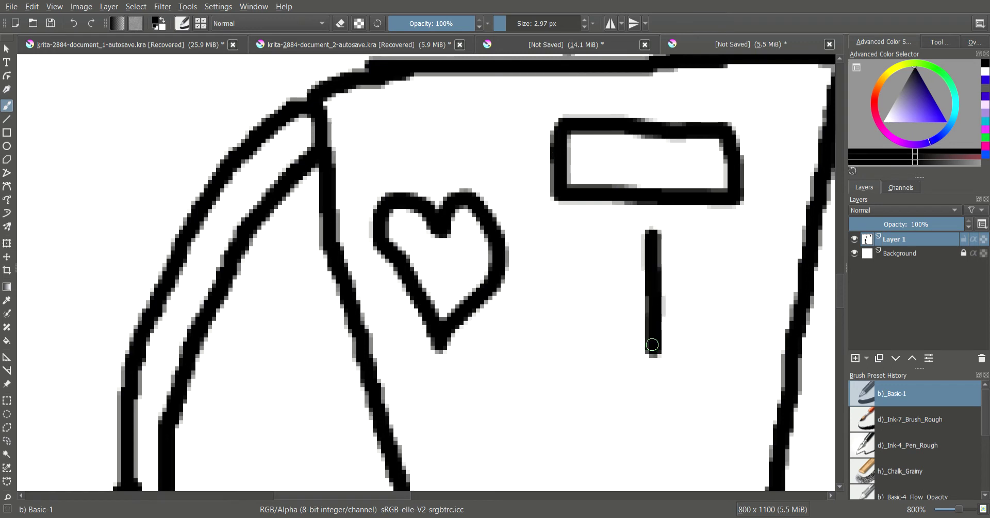
pyautogui.click(698, 252)
pyautogui.click(710, 296)
pyautogui.click(700, 338)
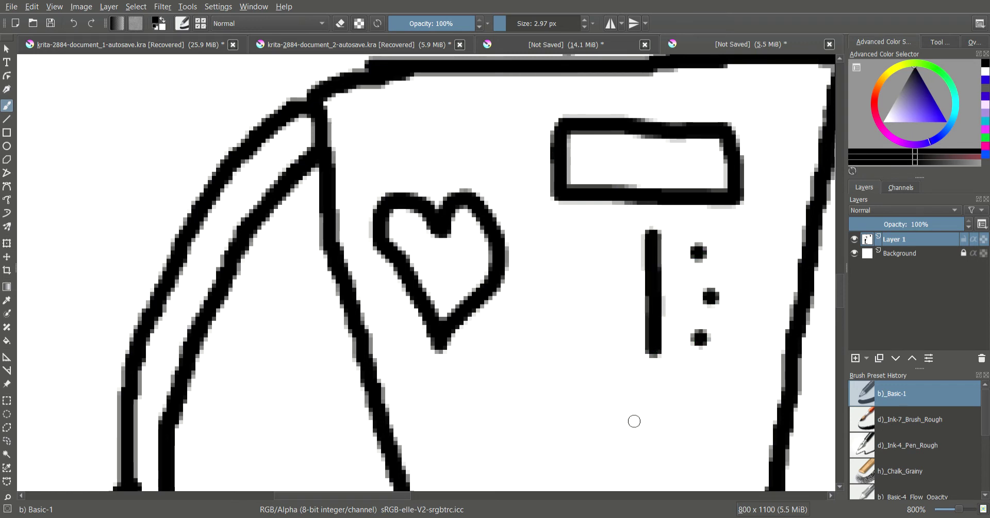
pyautogui.moveTo(584, 262); pyautogui.dragTo(741, 260)
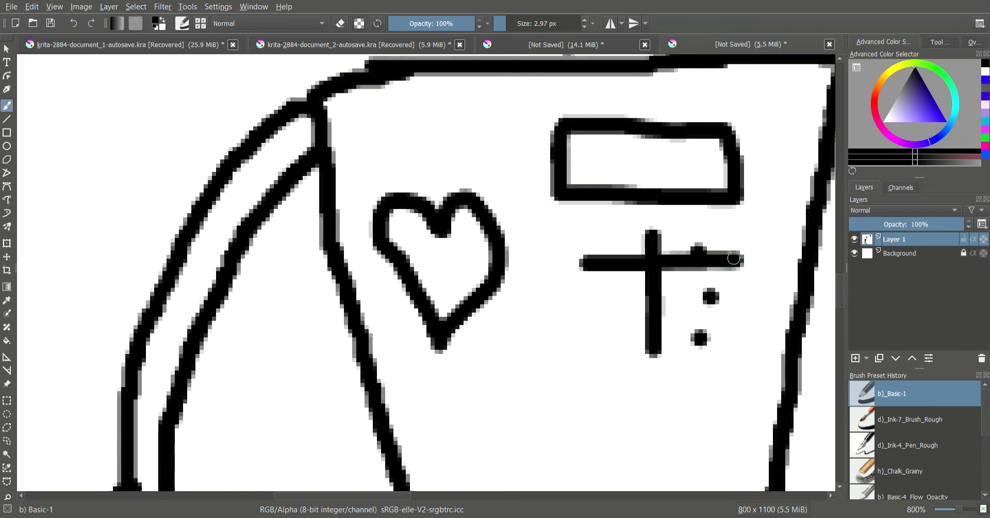
pyautogui.click(609, 232)
# Step: Remove the crossbar and a dot, redraw the mark as a #, and scribble a label in the panel
pyautogui.scroll(-2, 677, 340)
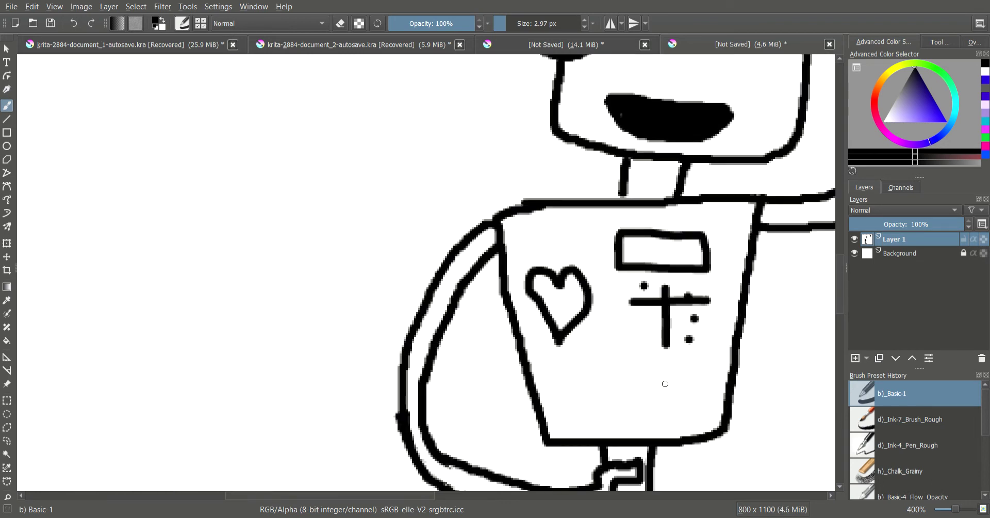
pyautogui.hotkey('ctrl', 'z')
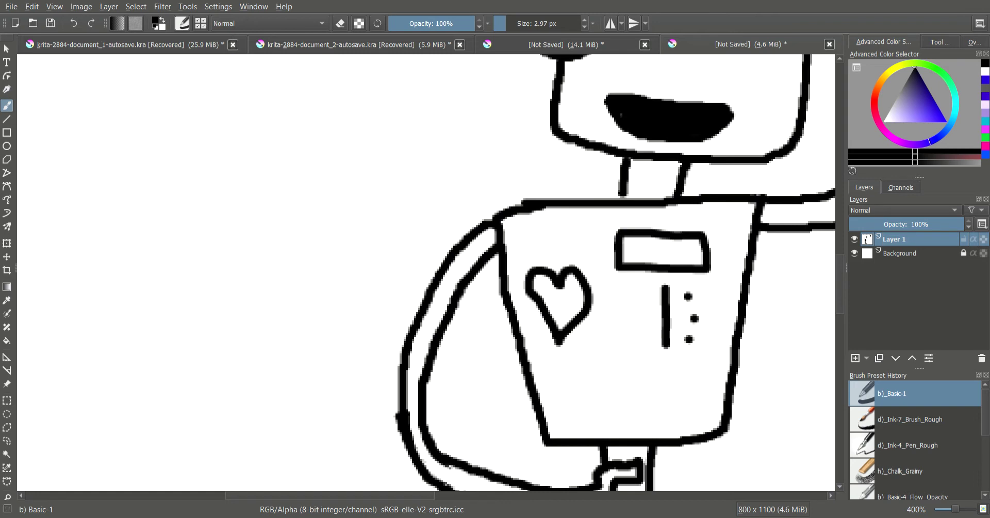
pyautogui.hotkey('ctrl', 'z')
pyautogui.moveTo(693, 285); pyautogui.dragTo(693, 343)
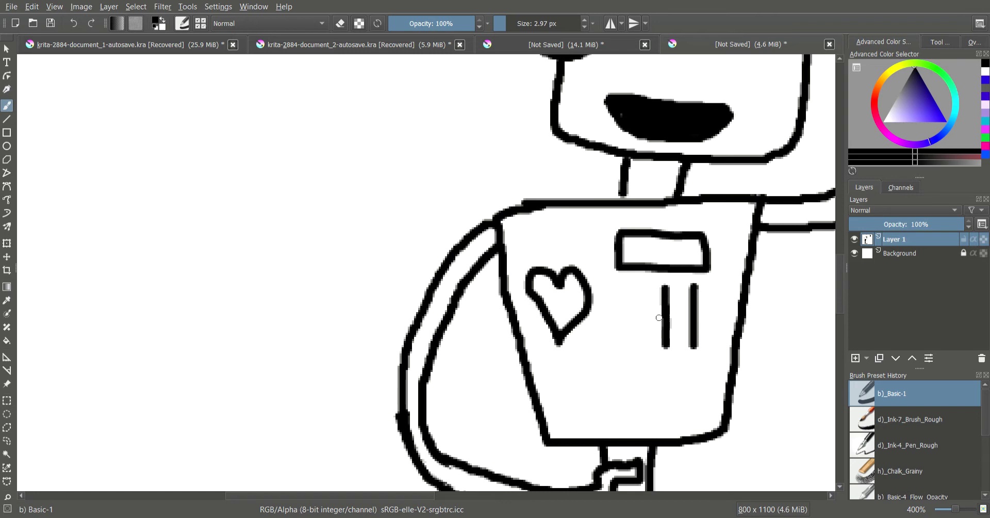
pyautogui.moveTo(645, 307); pyautogui.dragTo(708, 306)
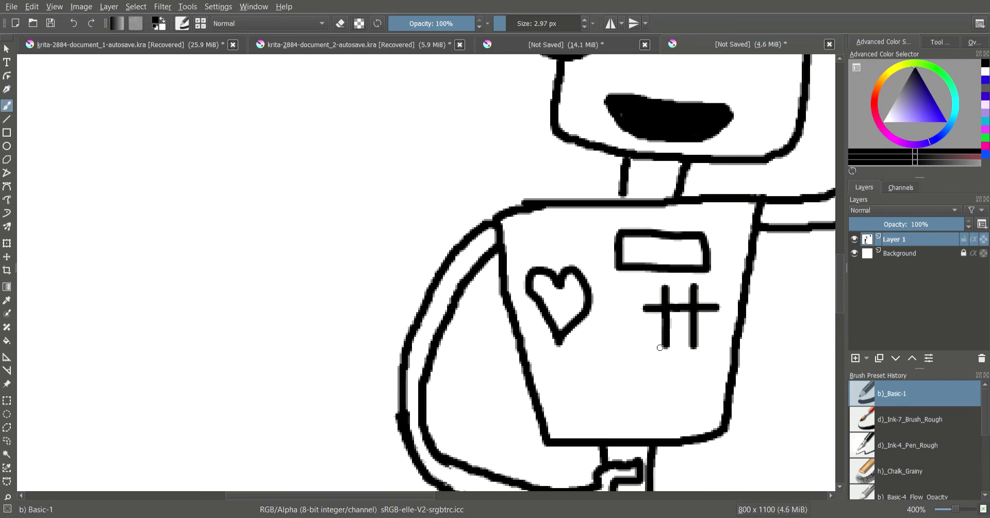
pyautogui.moveTo(637, 337); pyautogui.dragTo(702, 337)
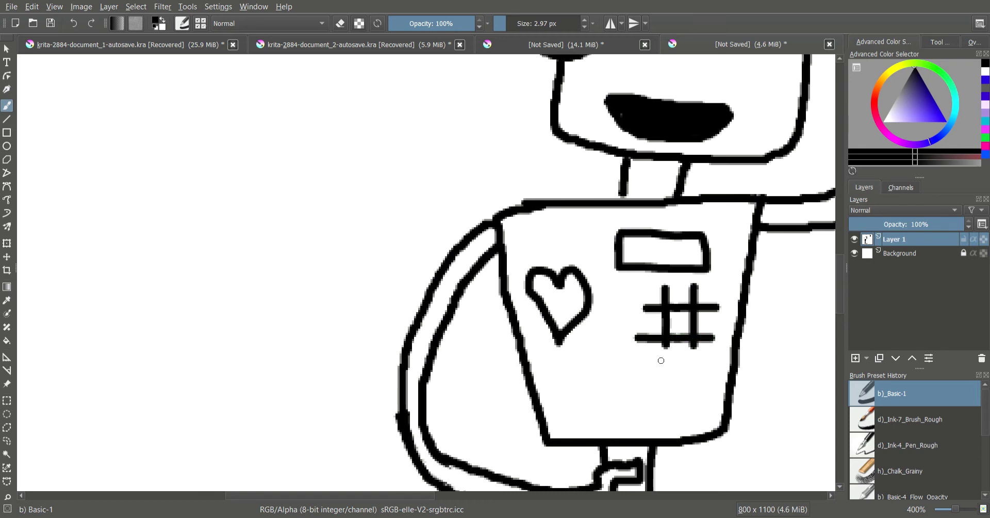
pyautogui.moveTo(636, 244)
pyautogui.mouseDown()
pyautogui.moveTo(645, 262)
pyautogui.moveTo(665, 246)
pyautogui.moveTo(697, 260)
pyautogui.mouseUp()
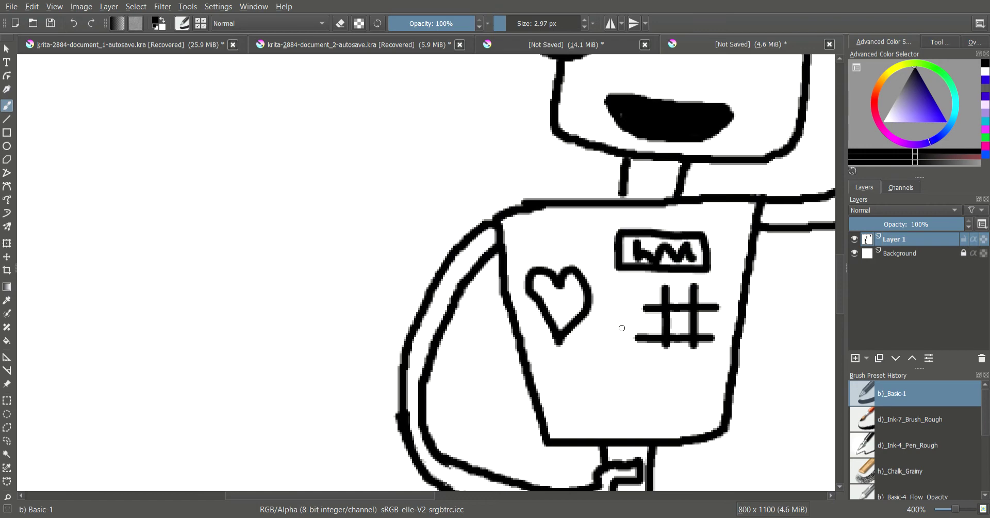
pyautogui.scroll(-3, 621, 327)
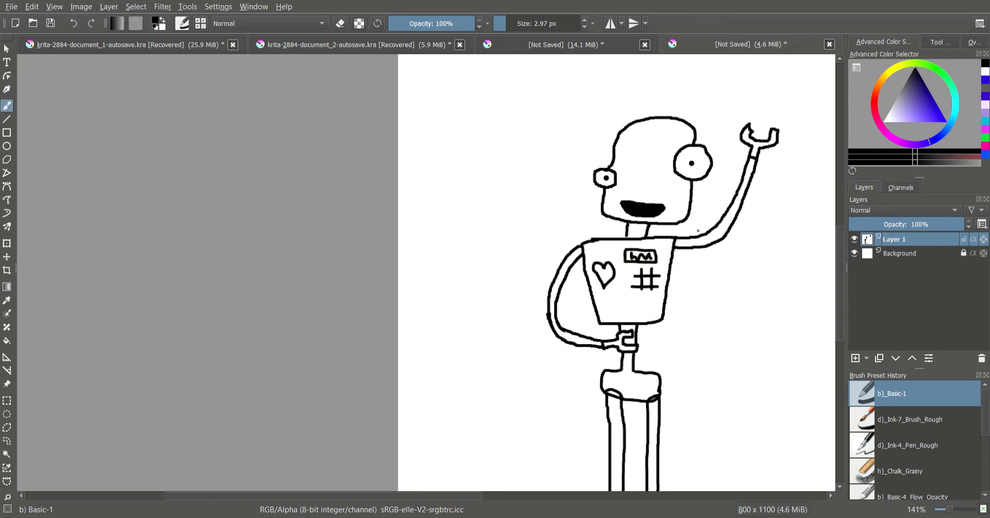
# Step: Add a new layer above Layer 1 and sketch an arch over the lower torso
pyautogui.scroll(2, 634, 336)
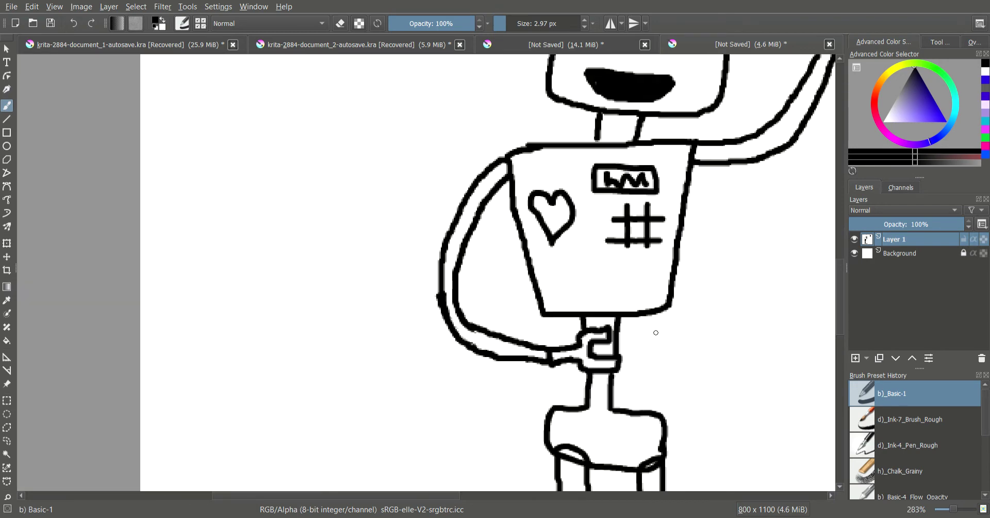
pyautogui.click(855, 356)
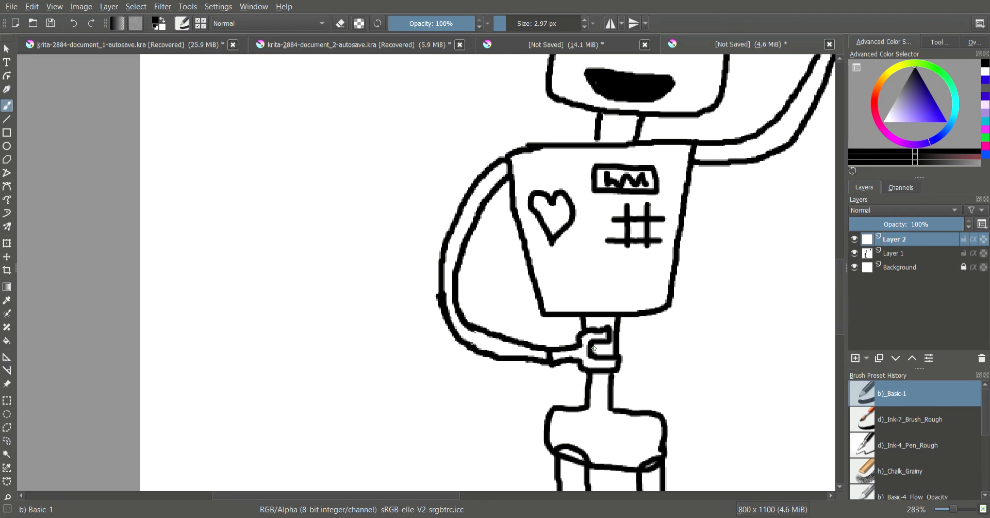
pyautogui.moveTo(592, 342)
pyautogui.mouseDown()
pyautogui.moveTo(562, 295)
pyautogui.moveTo(566, 261)
pyautogui.moveTo(606, 263)
pyautogui.moveTo(614, 292)
pyautogui.moveTo(657, 265)
pyautogui.moveTo(679, 293)
pyautogui.moveTo(653, 355)
pyautogui.moveTo(606, 395)
pyautogui.moveTo(593, 370)
pyautogui.mouseUp()
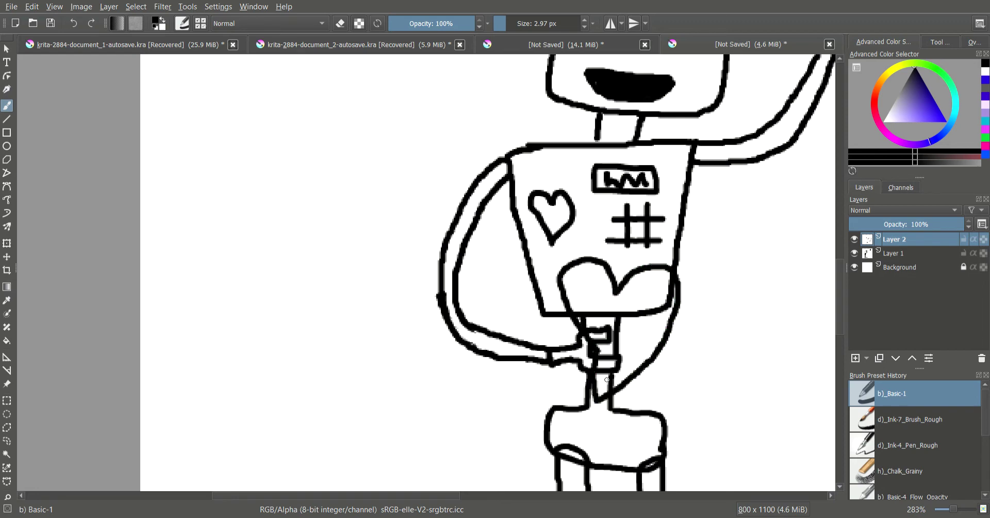
# Step: Erase stray black at the hand joint, draw a joining line, and hide Layer 1
pyautogui.scroll(4, 607, 380)
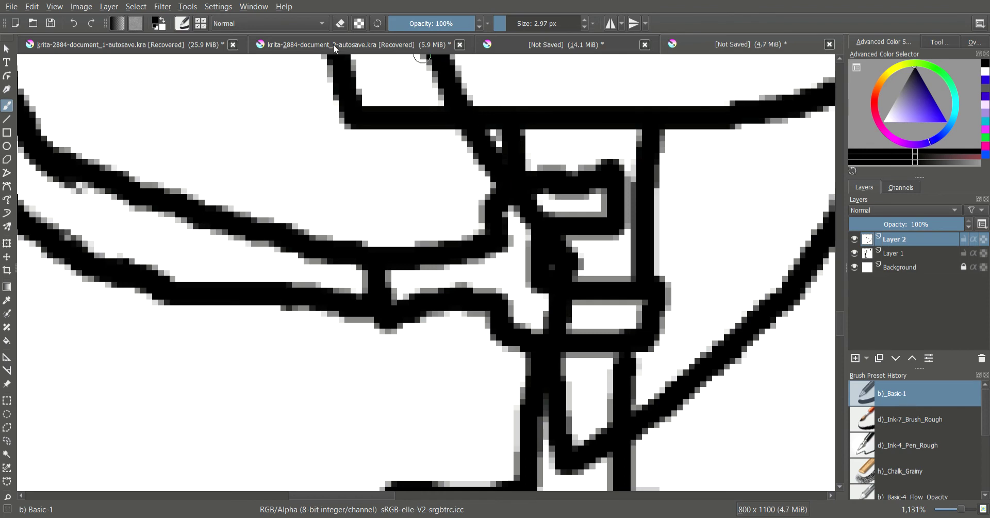
pyautogui.click(338, 26)
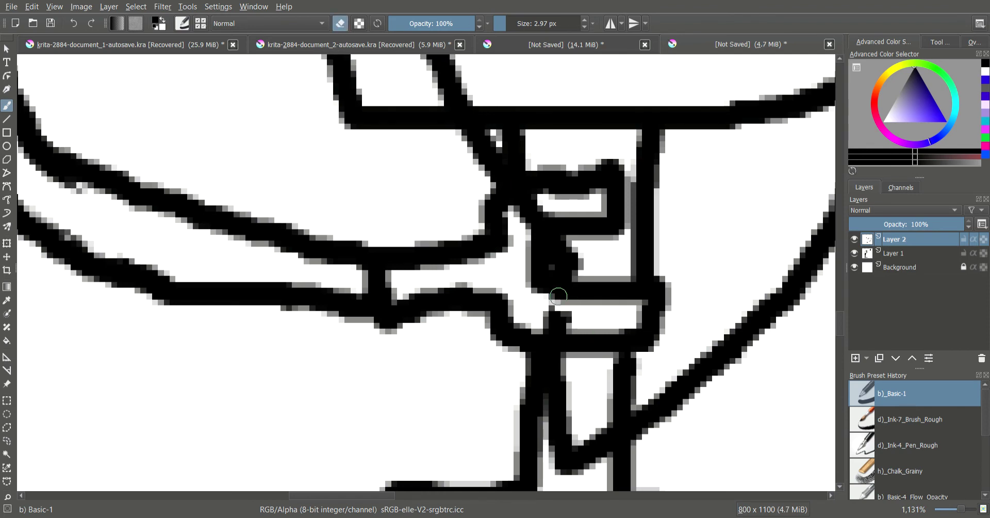
pyautogui.moveTo(567, 296)
pyautogui.mouseDown()
pyautogui.moveTo(545, 307)
pyautogui.moveTo(563, 316)
pyautogui.moveTo(536, 317)
pyautogui.mouseUp()
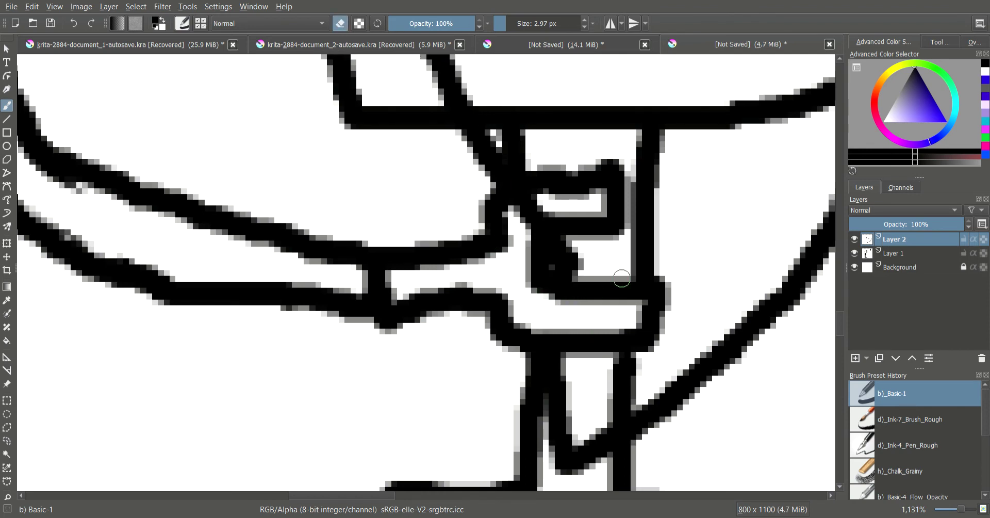
pyautogui.click(339, 23)
pyautogui.moveTo(563, 281); pyautogui.dragTo(555, 353)
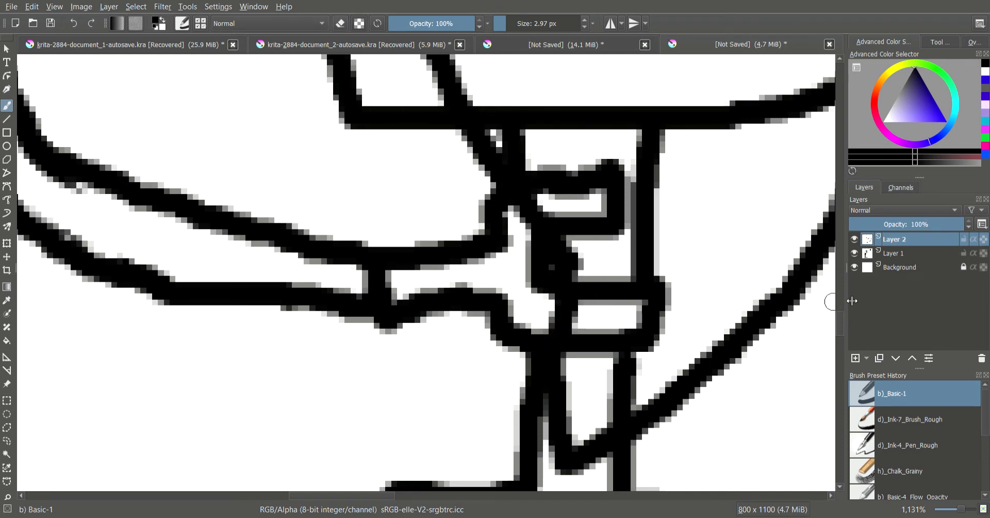
pyautogui.click(853, 253)
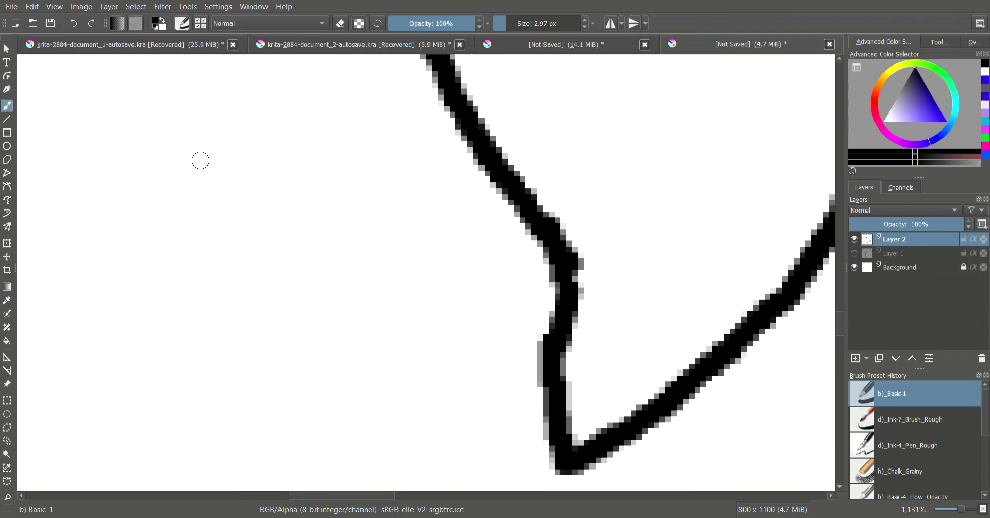
# Step: Fill the inside of the heart outline with pure red, replacing an accidental black fill
pyautogui.scroll(-2, 481, 209)
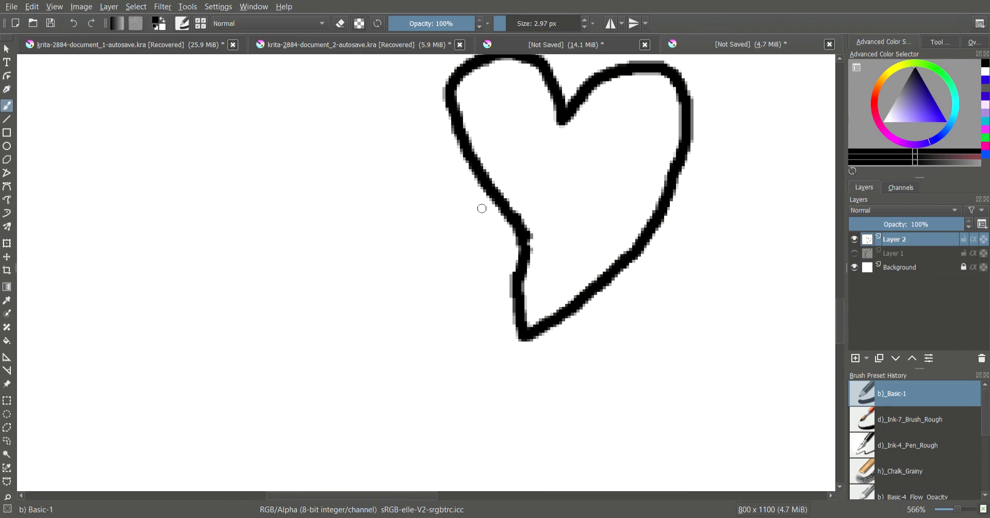
pyautogui.click(877, 108)
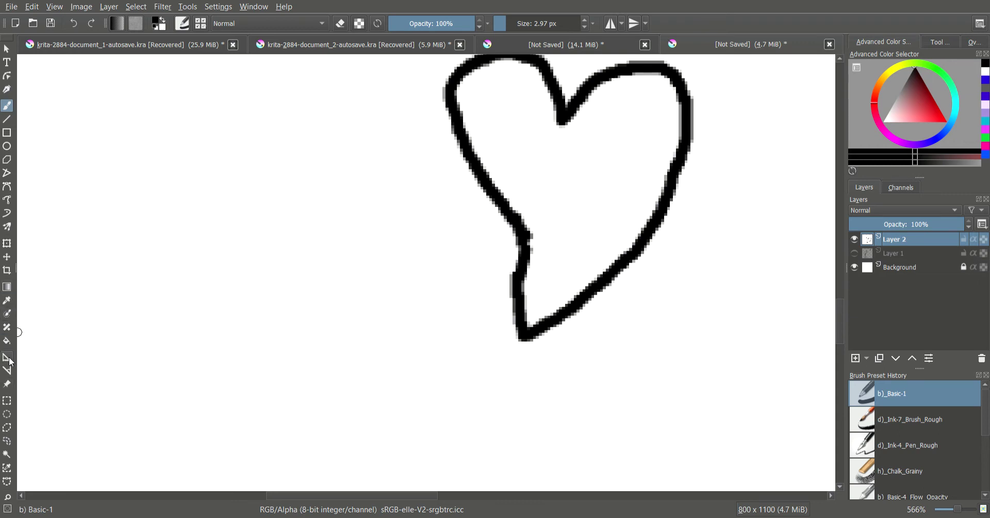
pyautogui.click(6, 340)
pyautogui.click(588, 237)
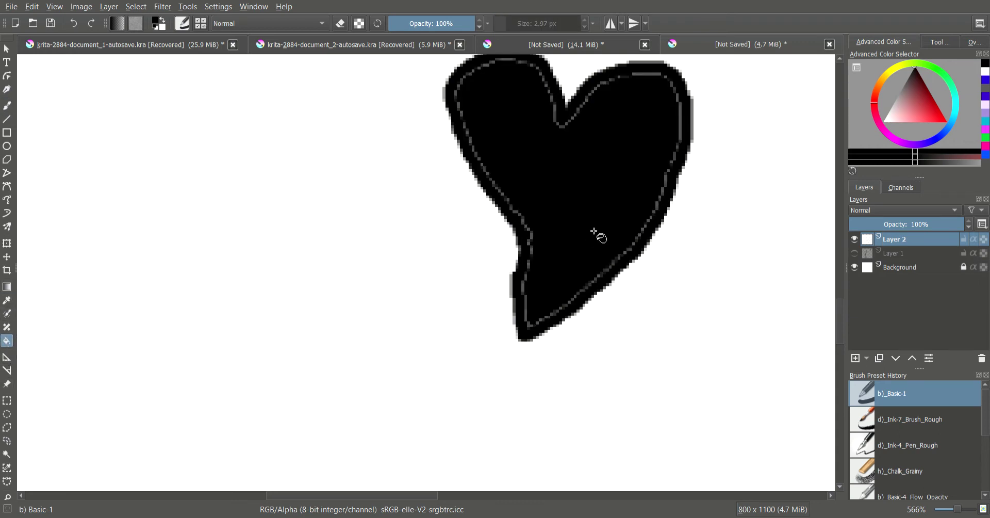
pyautogui.hotkey('ctrl', 'z')
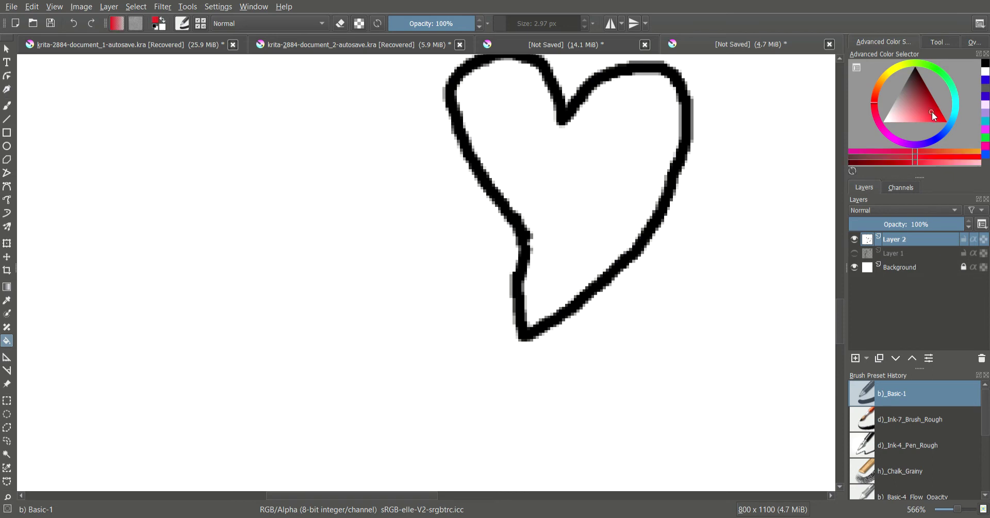
pyautogui.moveTo(952, 105); pyautogui.dragTo(959, 132)
pyautogui.click(622, 217)
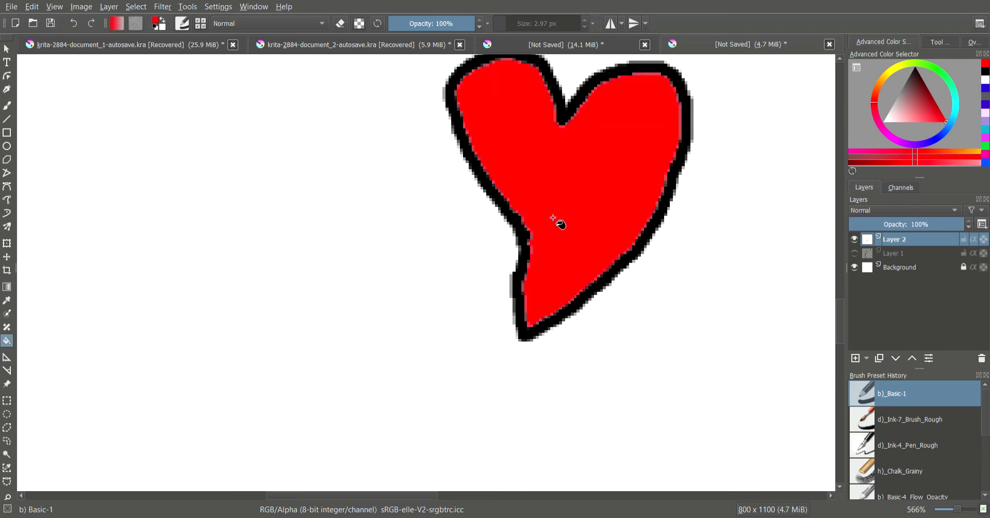
# Step: Show Layer 1 again and try erasing red along the finger, then undo the erasing
pyautogui.click(854, 254)
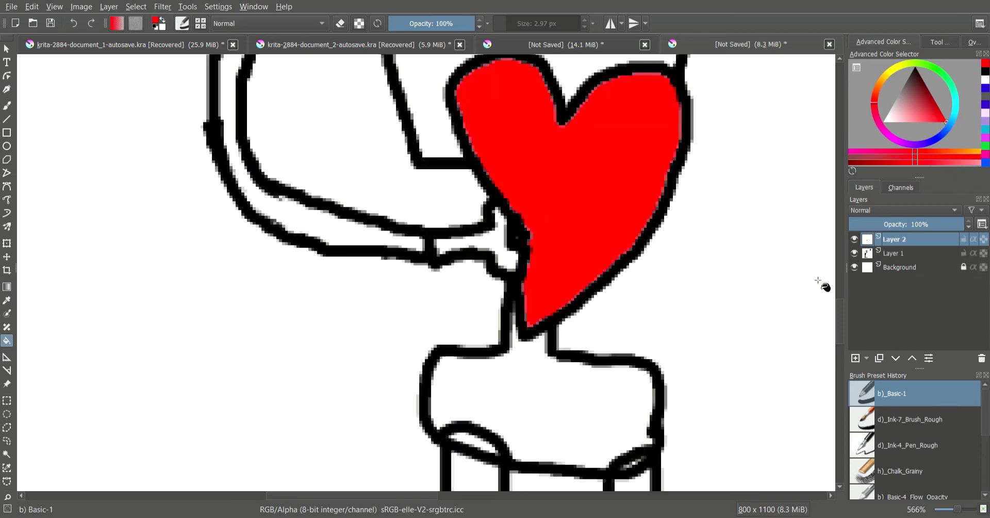
pyautogui.scroll(1, 645, 221)
pyautogui.scroll(1, 531, 231)
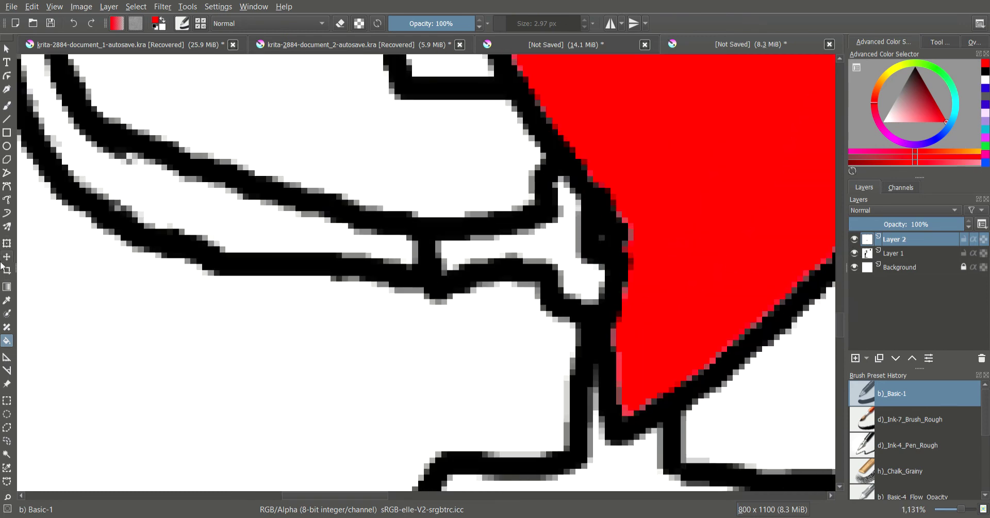
pyautogui.click(5, 110)
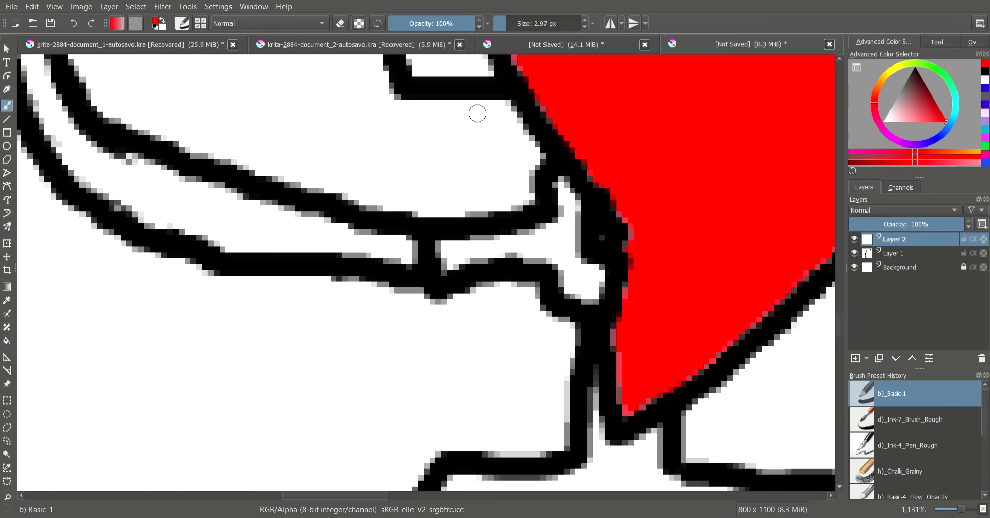
pyautogui.click(344, 24)
pyautogui.moveTo(613, 282); pyautogui.dragTo(671, 283)
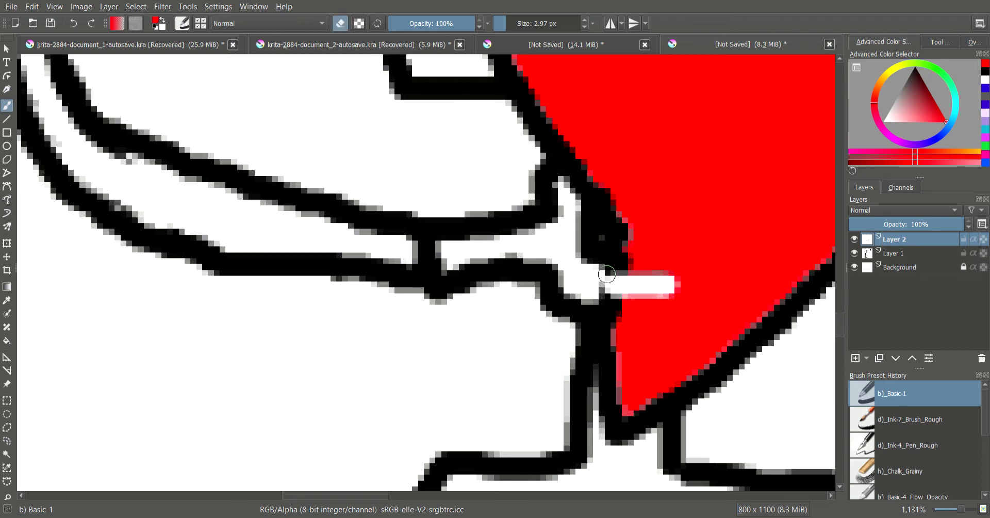
pyautogui.moveTo(611, 266); pyautogui.dragTo(681, 261)
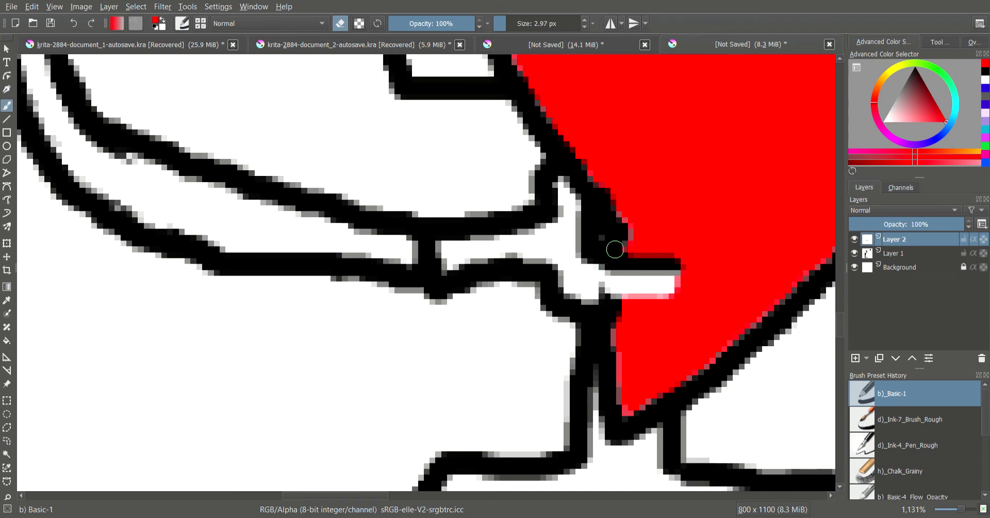
pyautogui.moveTo(614, 246)
pyautogui.mouseDown()
pyautogui.moveTo(680, 245)
pyautogui.moveTo(680, 278)
pyautogui.mouseUp()
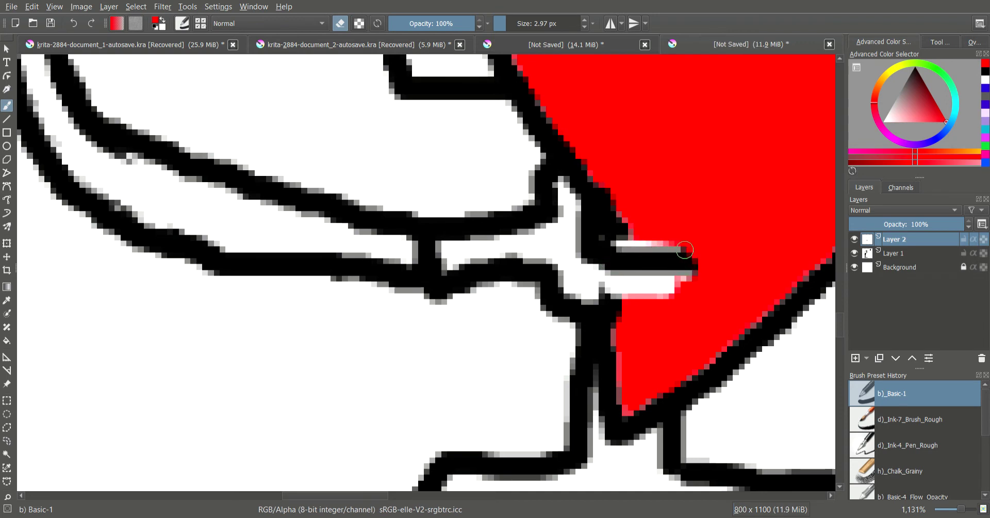
pyautogui.moveTo(686, 243)
pyautogui.mouseDown()
pyautogui.moveTo(701, 281)
pyautogui.moveTo(674, 294)
pyautogui.moveTo(618, 296)
pyautogui.mouseUp()
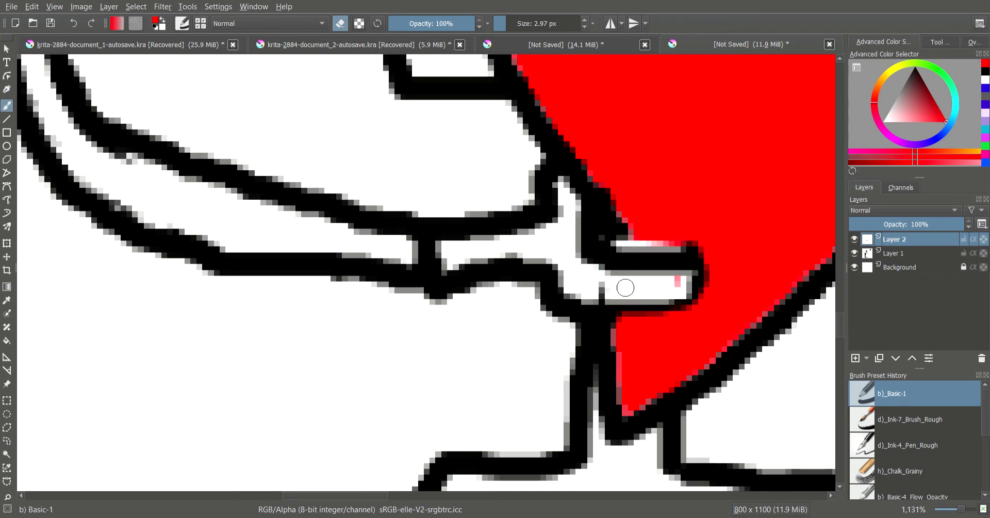
pyautogui.moveTo(679, 278); pyautogui.dragTo(671, 290)
pyautogui.hotkey('ctrl', 'z')
pyautogui.hotkey('ctrl', 'z')
pyautogui.hotkey('ctrl', 'z')
pyautogui.hotkey('ctrl', 'z')
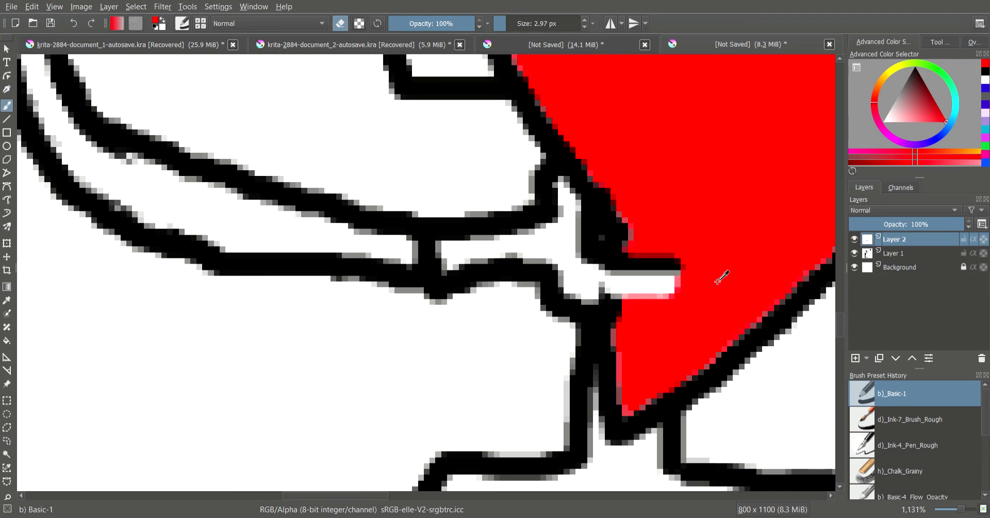
pyautogui.hotkey('ctrl', 'z')
pyautogui.hotkey('ctrl', 'z')
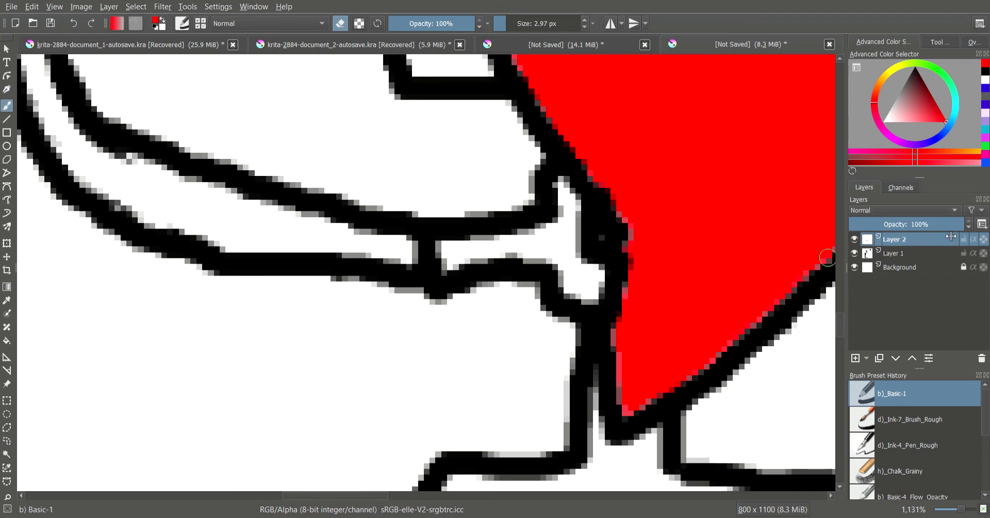
# Step: At 47% Layer 2 opacity, draw the curled finger outline over the heart, then restore 100%
pyautogui.click(903, 223)
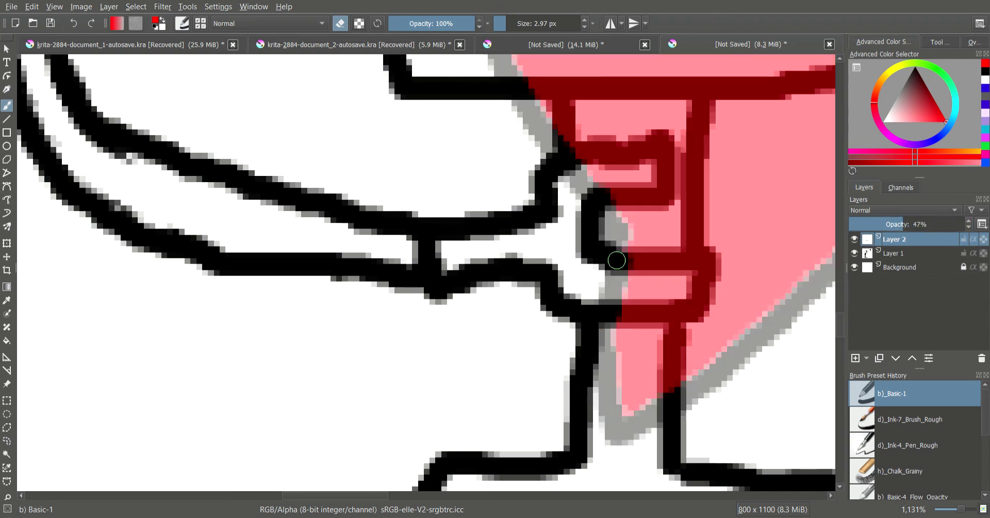
pyautogui.moveTo(616, 260)
pyautogui.mouseDown()
pyautogui.moveTo(691, 255)
pyautogui.moveTo(715, 264)
pyautogui.moveTo(704, 297)
pyautogui.mouseUp()
pyautogui.hotkey('ctrl', 'z')
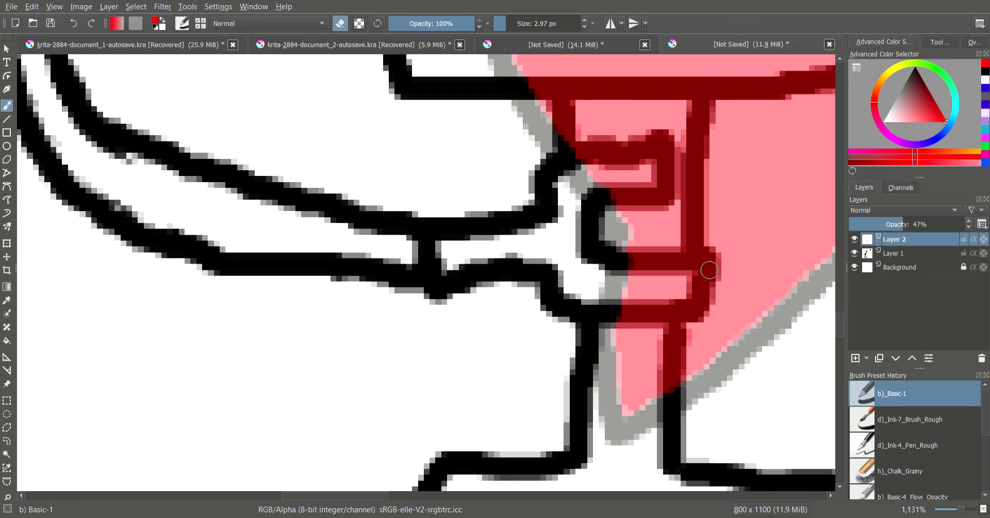
pyautogui.moveTo(714, 250)
pyautogui.mouseDown()
pyautogui.moveTo(698, 300)
pyautogui.moveTo(619, 299)
pyautogui.mouseUp()
pyautogui.hotkey('ctrl', 'z')
pyautogui.moveTo(708, 258); pyautogui.dragTo(630, 307)
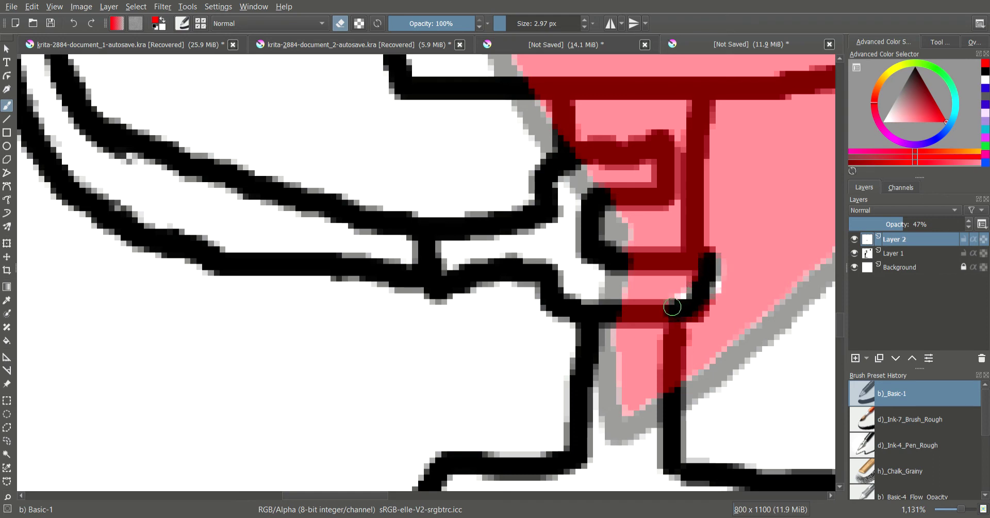
pyautogui.moveTo(606, 253)
pyautogui.mouseDown()
pyautogui.moveTo(668, 260)
pyautogui.moveTo(646, 281)
pyautogui.moveTo(623, 283)
pyautogui.moveTo(696, 282)
pyautogui.mouseUp()
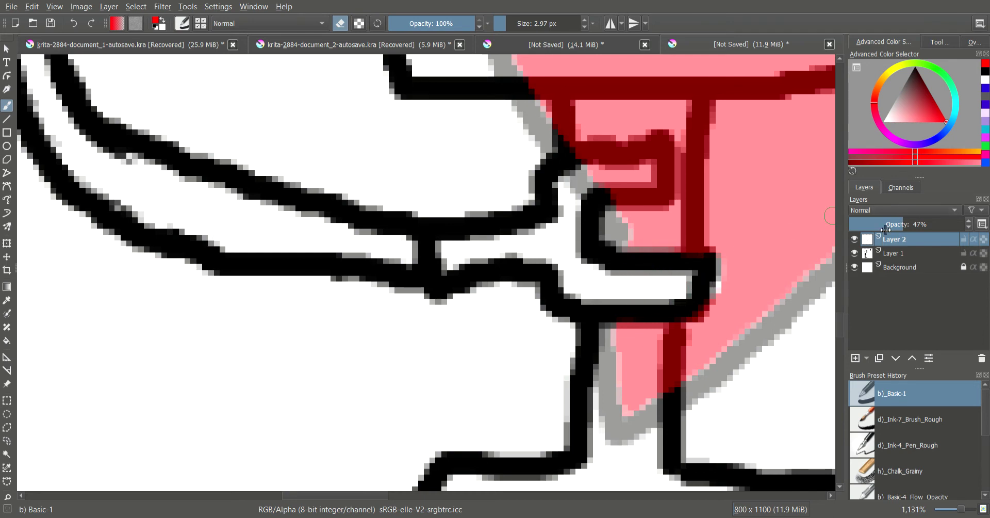
pyautogui.moveTo(911, 227); pyautogui.dragTo(964, 225)
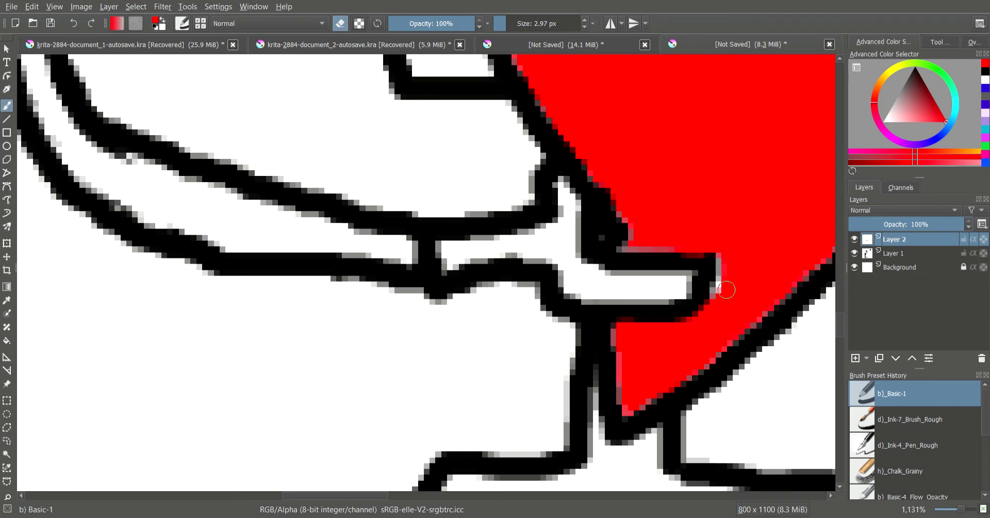
# Step: Extend the left neck line in black down to the shoulder, then pick light grey
pyautogui.scroll(-3, 735, 271)
pyautogui.scroll(-2, 764, 223)
pyautogui.scroll(-1, 767, 216)
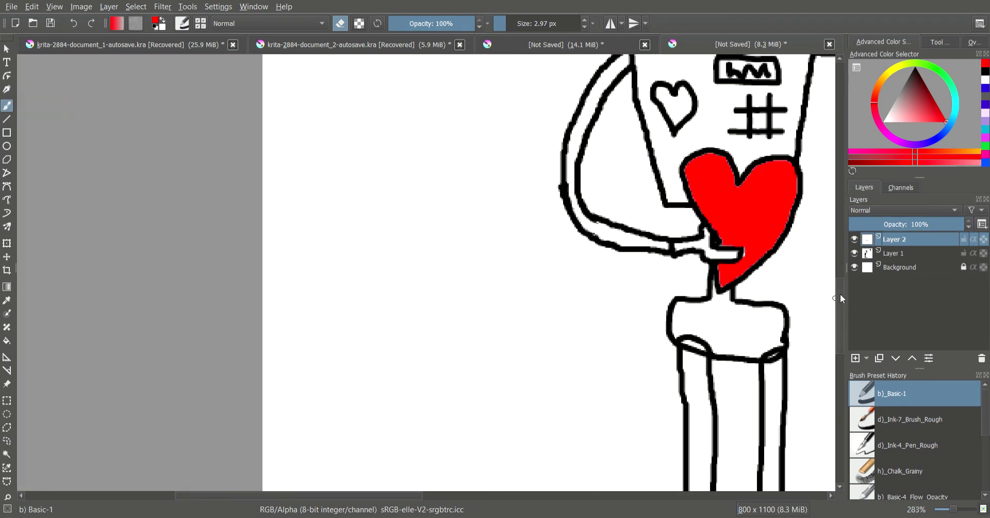
pyautogui.scroll(-1, 769, 349)
pyautogui.scroll(-1, 768, 349)
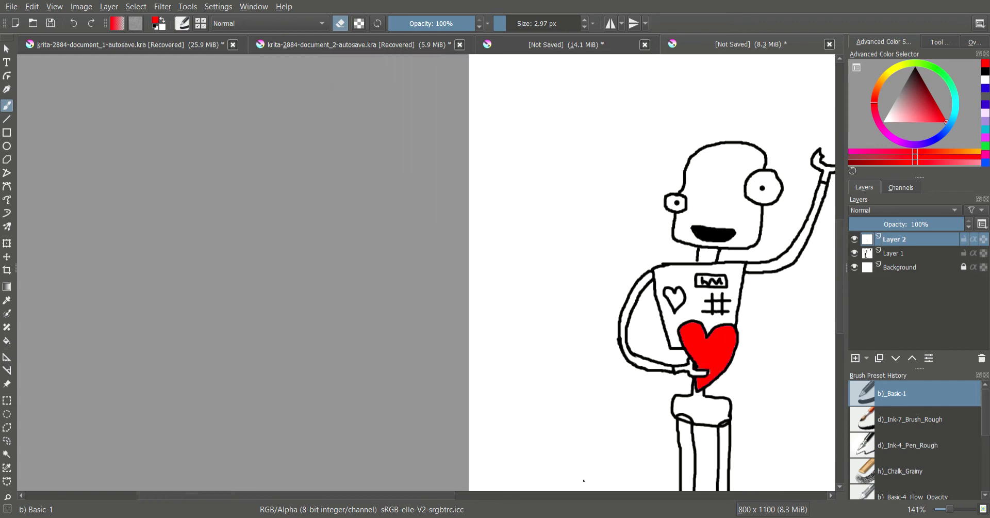
pyautogui.moveTo(314, 494); pyautogui.dragTo(409, 494)
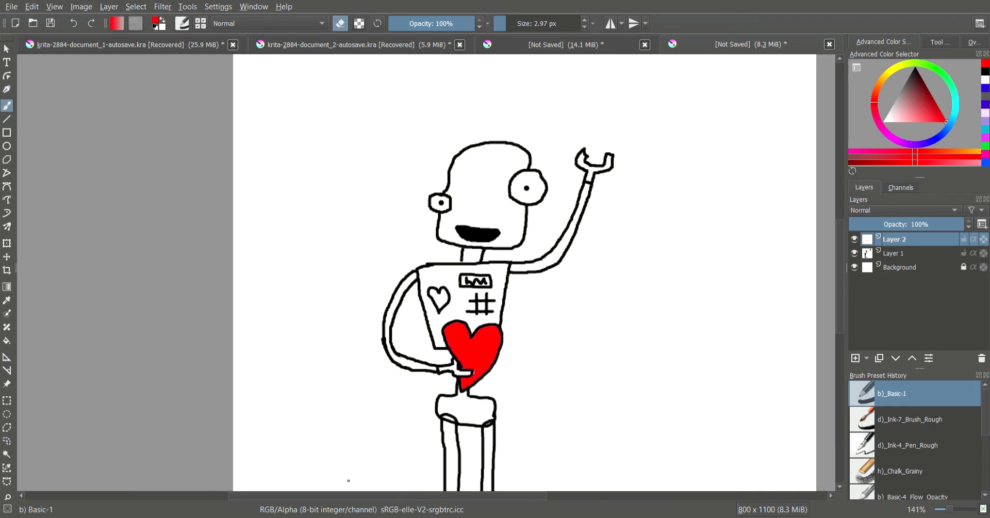
pyautogui.scroll(1, 509, 339)
pyautogui.scroll(2, 522, 329)
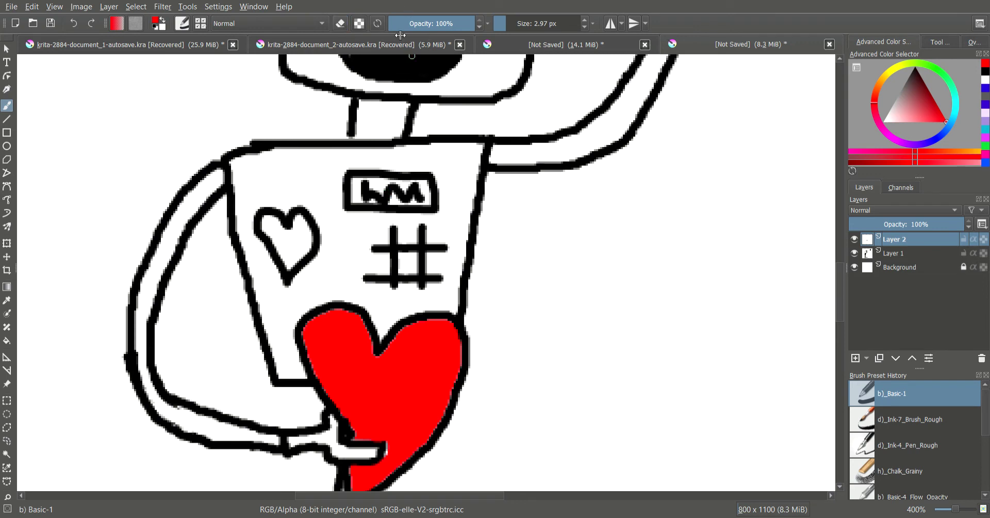
pyautogui.press('d')
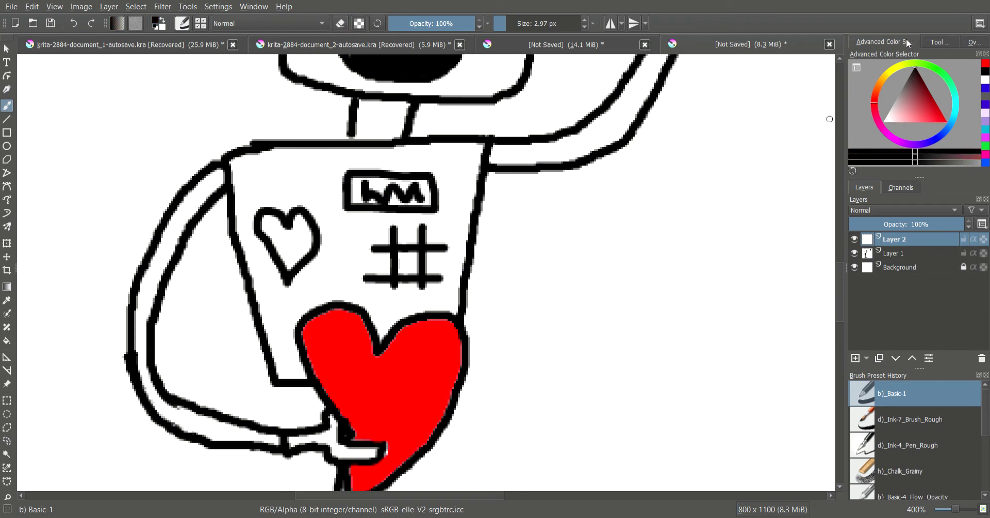
pyautogui.moveTo(351, 131); pyautogui.dragTo(350, 139)
pyautogui.moveTo(904, 119); pyautogui.dragTo(885, 104)
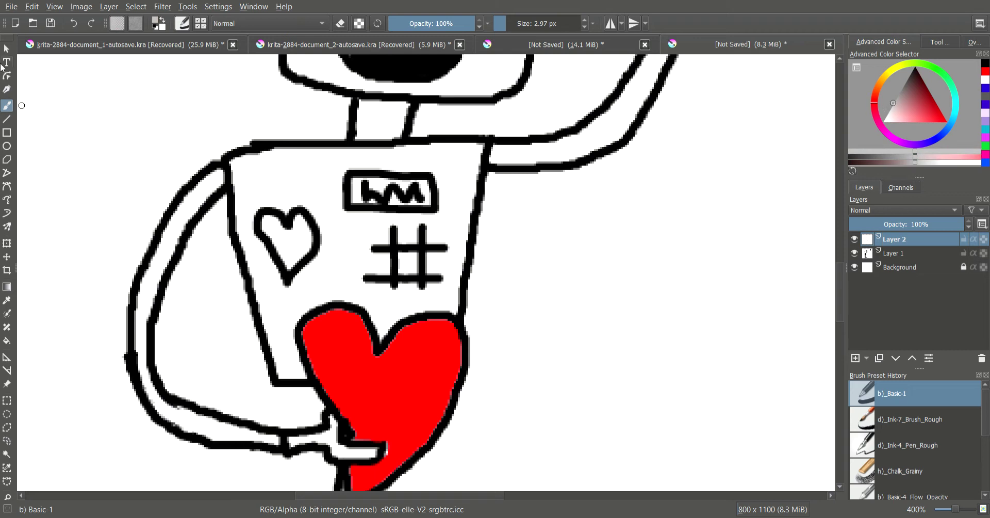
# Step: Fill the torso, both feet and the hip piece light grey, undoing a stray chest fill
pyautogui.click(7, 340)
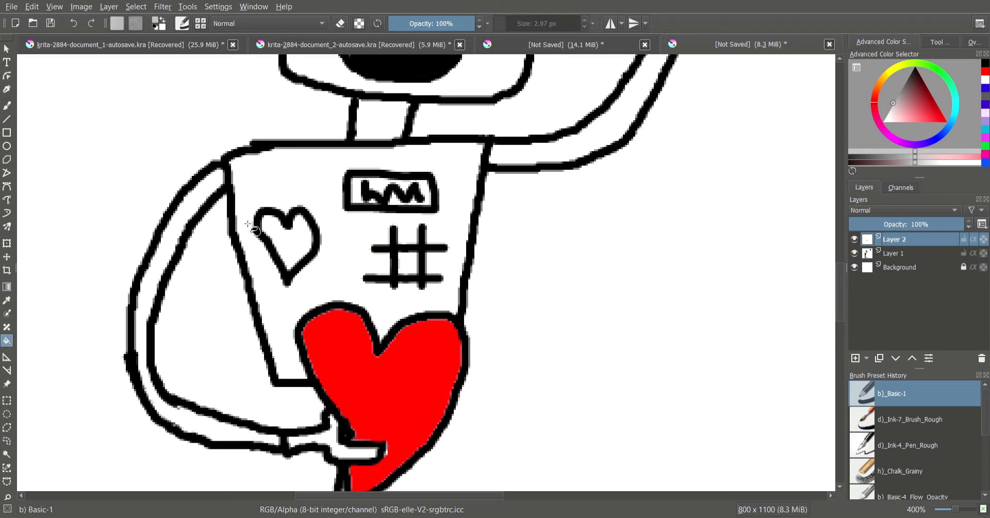
pyautogui.click(252, 175)
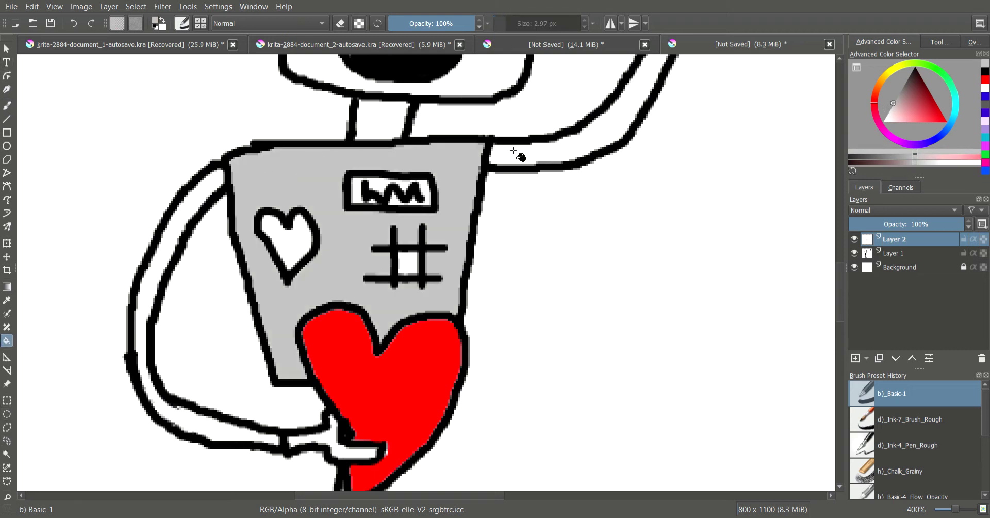
pyautogui.scroll(-2, 470, 160)
pyautogui.scroll(-1, 470, 165)
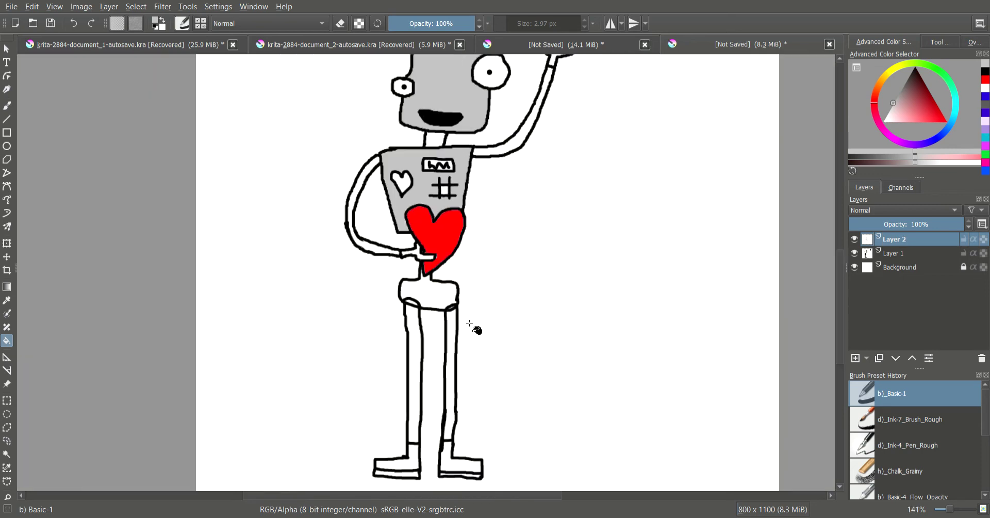
pyautogui.click(449, 467)
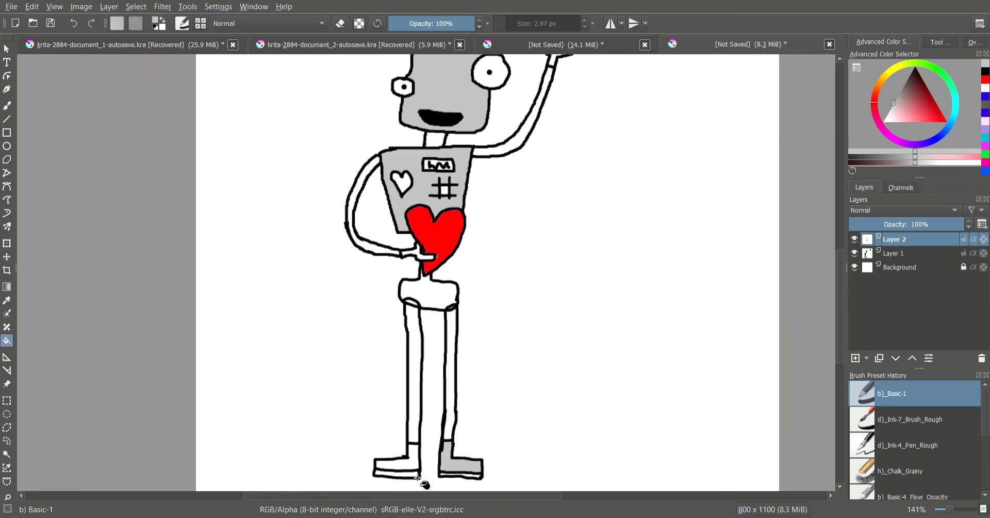
pyautogui.click(413, 467)
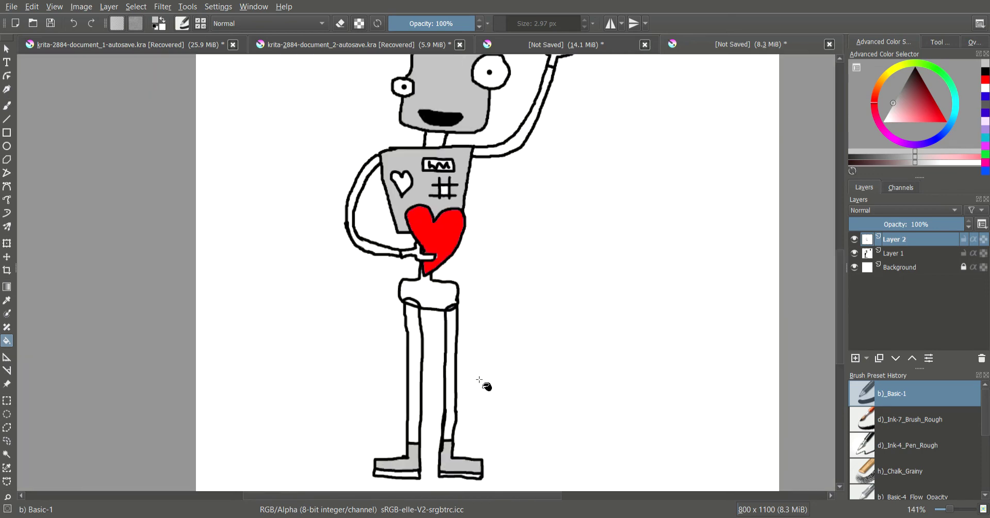
pyautogui.click(445, 301)
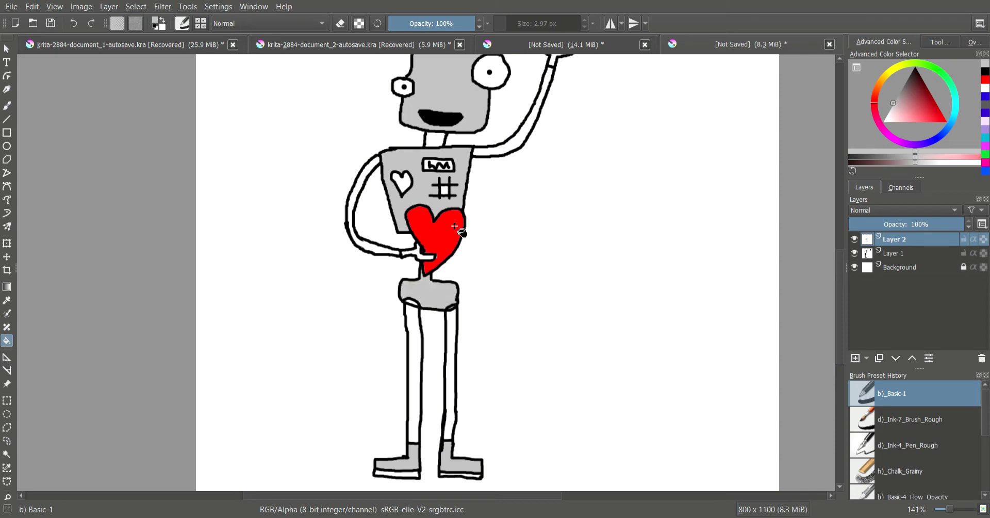
pyautogui.click(447, 190)
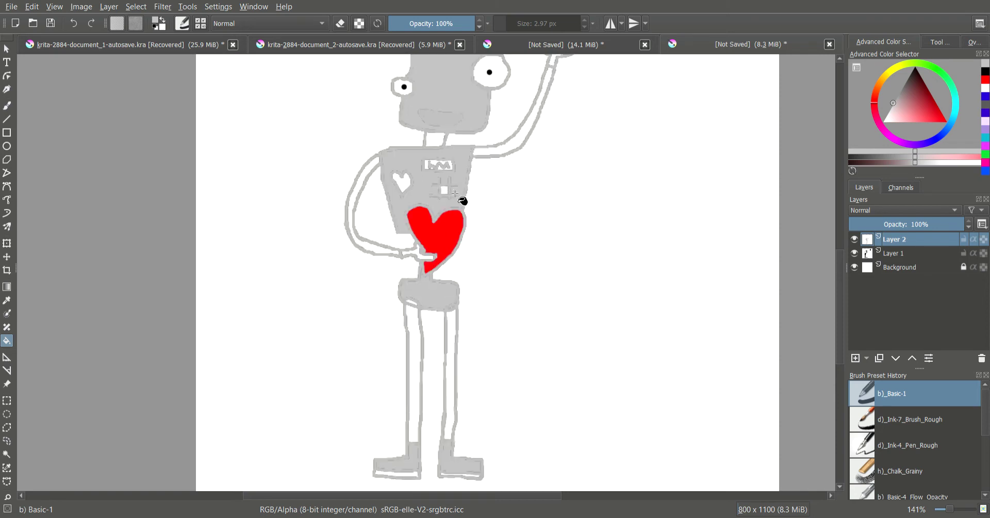
pyautogui.hotkey('ctrl', 'z')
pyautogui.scroll(3, 453, 195)
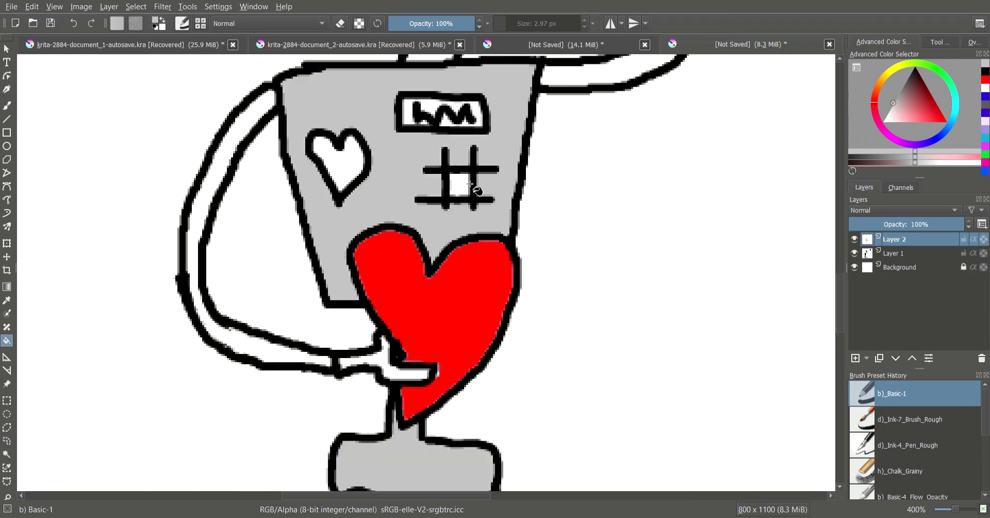
pyautogui.scroll(-2, 644, 196)
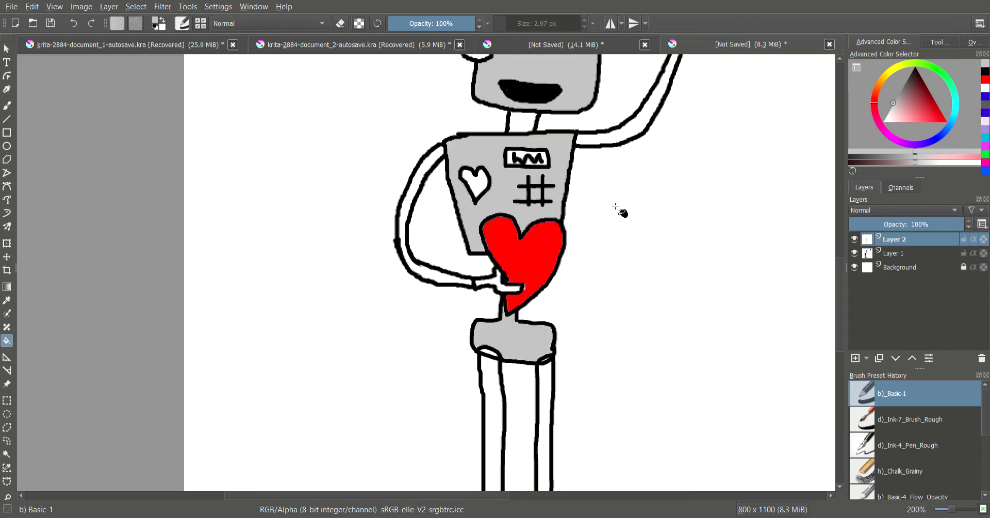
# Step: Fill the small chest heart with red, then pick a blue hue
pyautogui.click(945, 119)
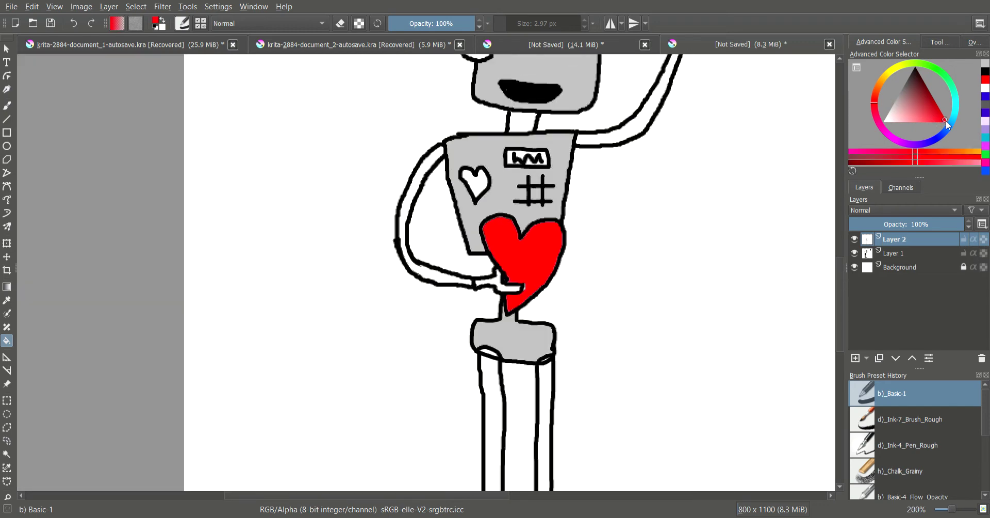
pyautogui.click(477, 183)
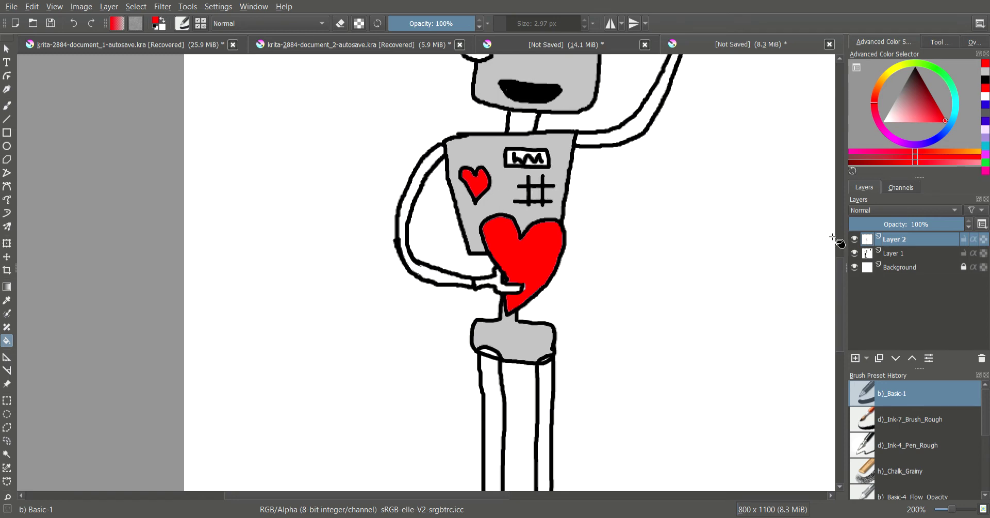
pyautogui.moveTo(840, 329); pyautogui.dragTo(837, 296)
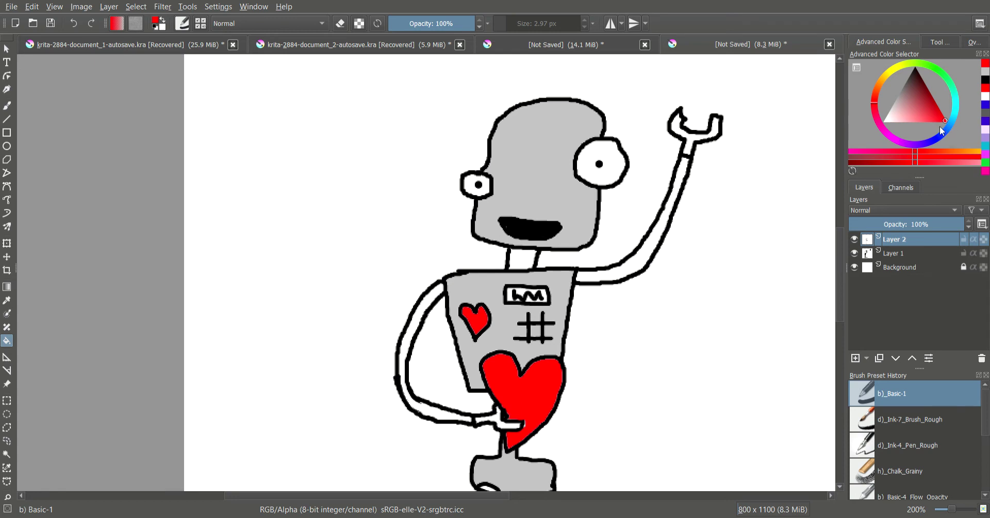
pyautogui.click(931, 139)
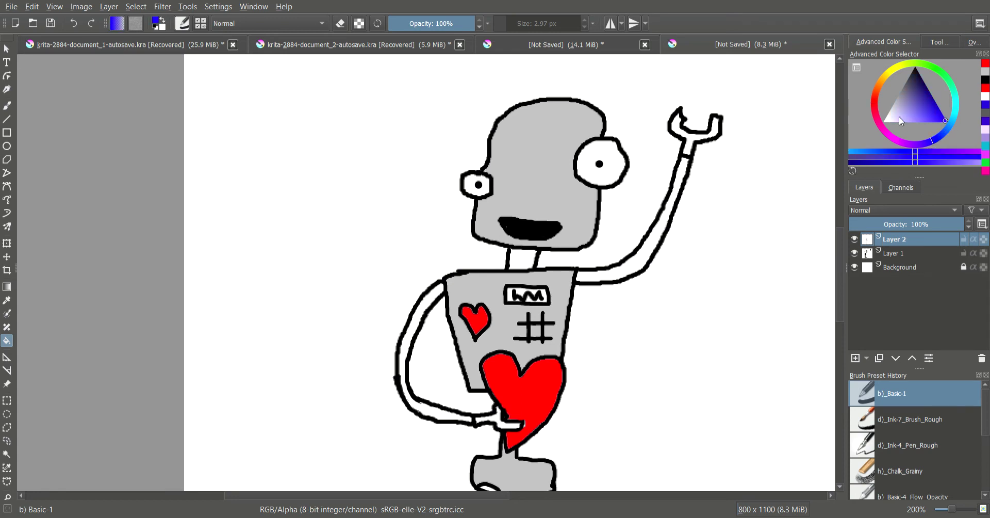
# Step: Fill the raised arm, wrench head, small hand and left arm in lavender shades
pyautogui.moveTo(899, 116); pyautogui.dragTo(902, 143)
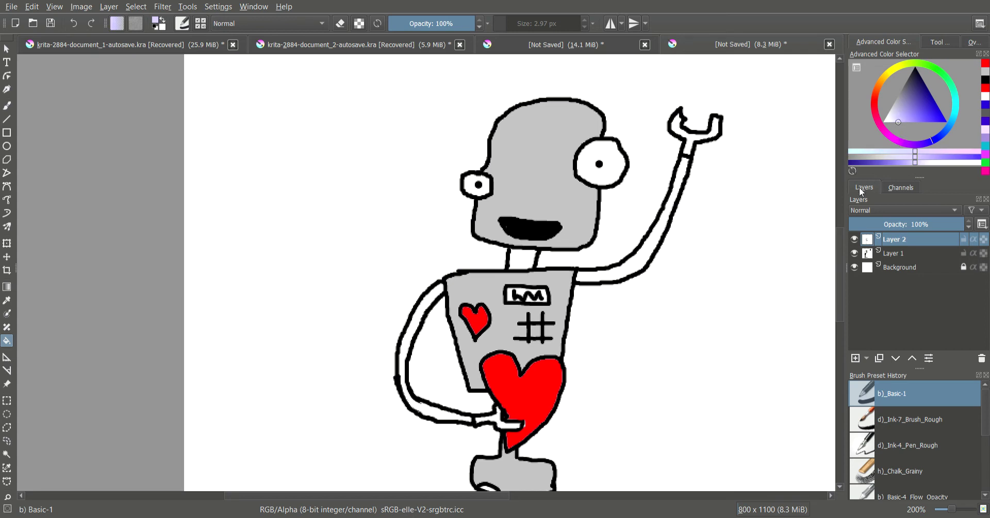
pyautogui.click(641, 267)
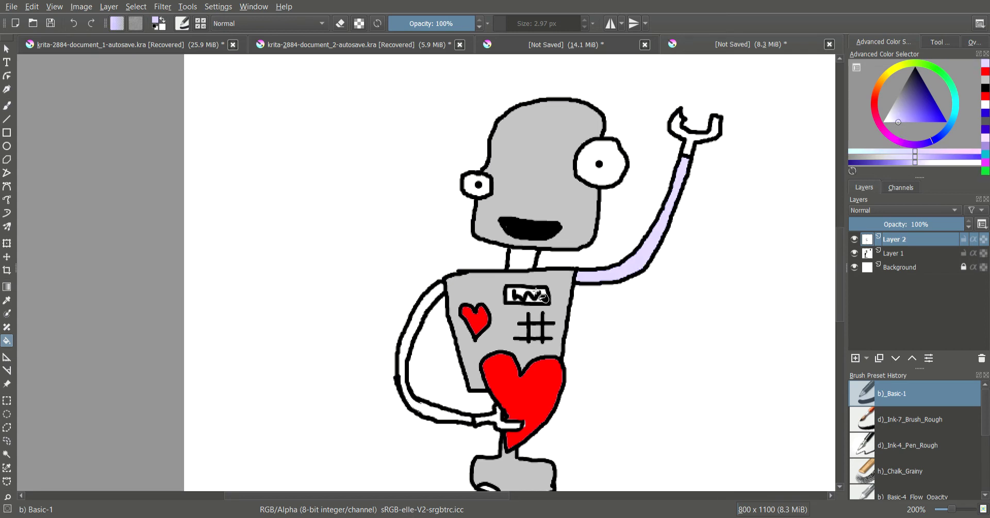
pyautogui.click(679, 130)
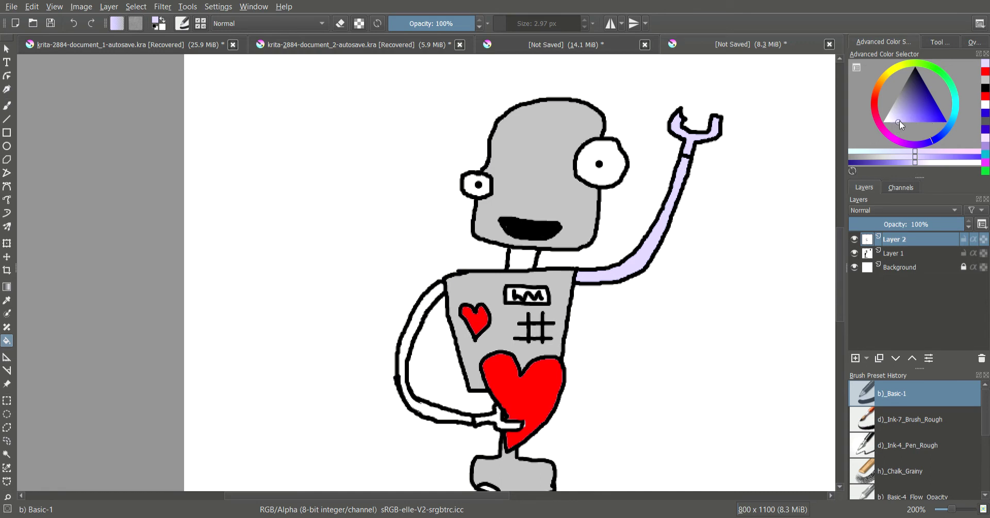
pyautogui.click(906, 110)
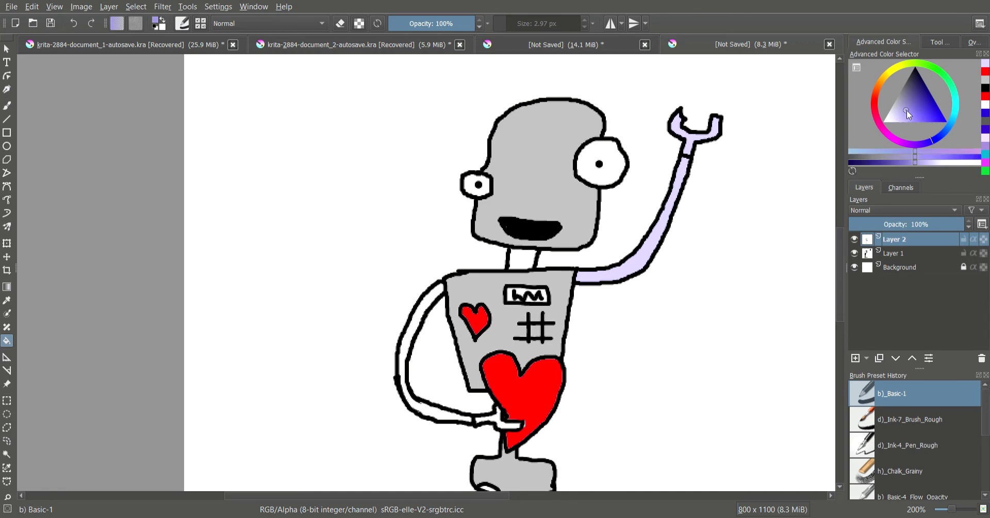
pyautogui.click(694, 141)
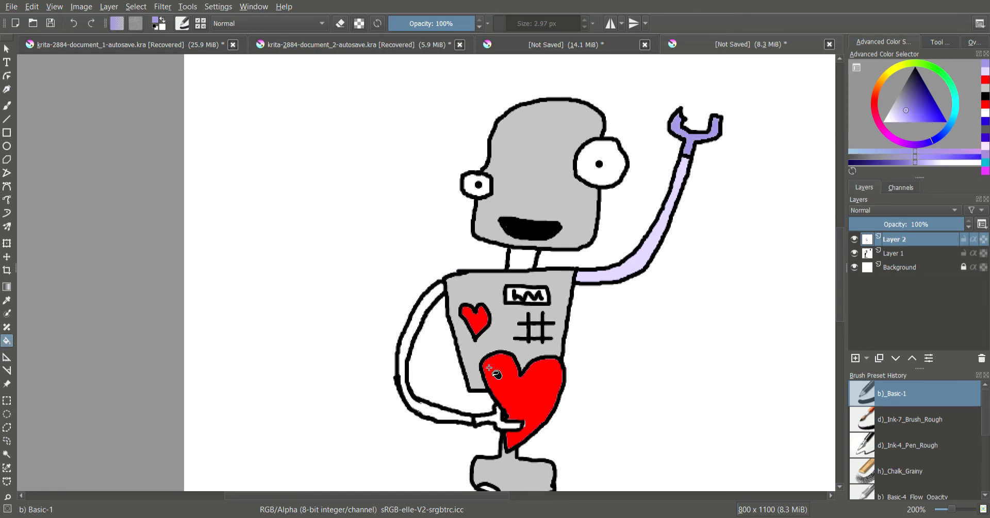
pyautogui.click(509, 421)
pyautogui.moveTo(901, 115)
pyautogui.mouseDown()
pyautogui.moveTo(895, 121)
pyautogui.moveTo(899, 113)
pyautogui.mouseUp()
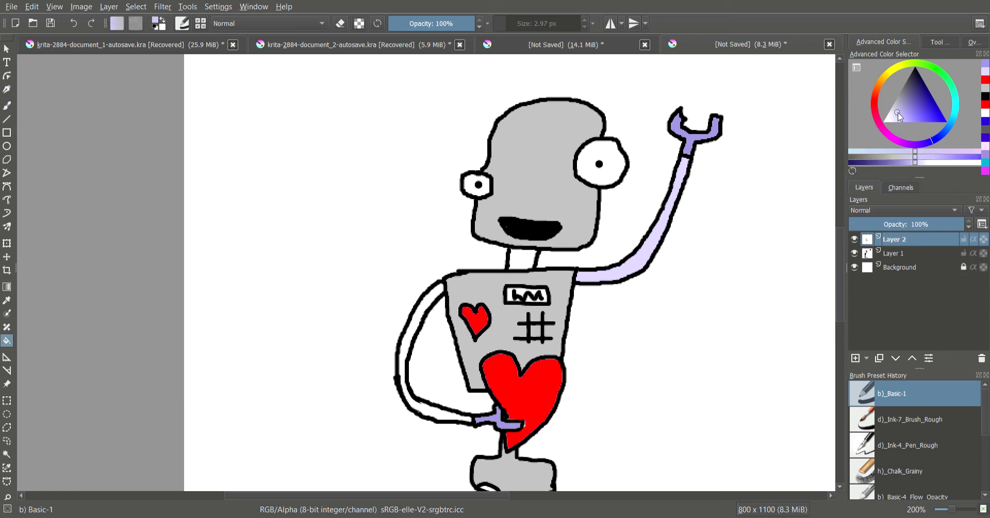
pyautogui.click(642, 256)
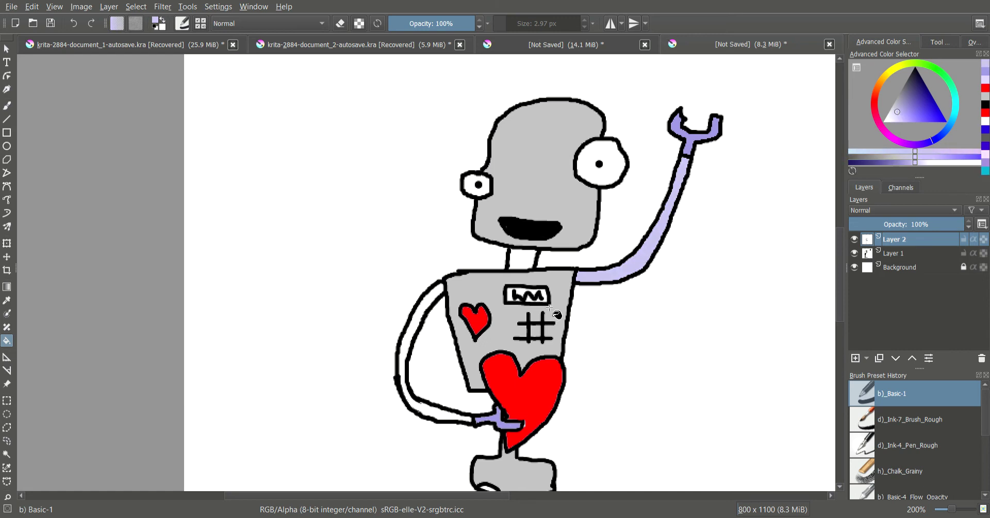
pyautogui.click(438, 308)
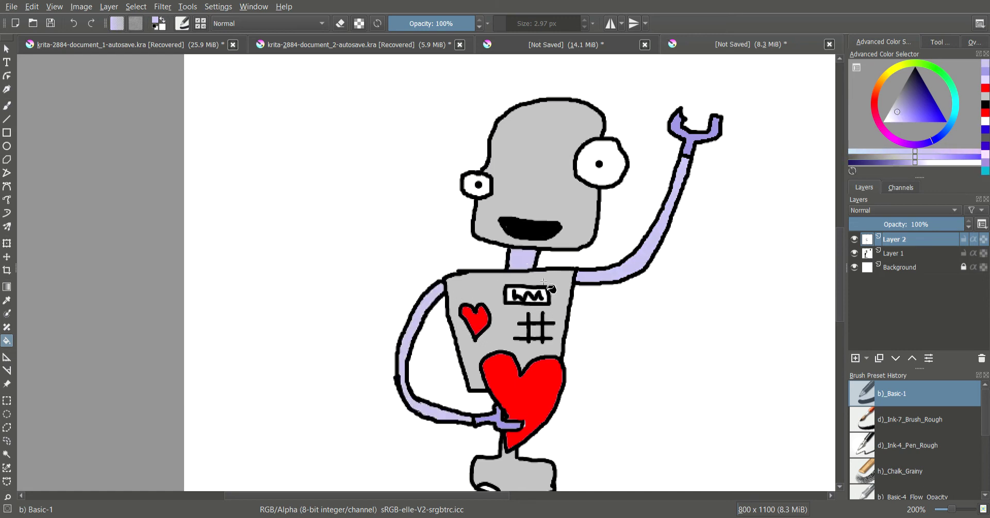
pyautogui.scroll(-3, 551, 287)
pyautogui.scroll(2, 566, 401)
pyautogui.scroll(1, 565, 401)
# Step: Fill both legs and the small leg-joint gap with lavender
pyautogui.click(522, 326)
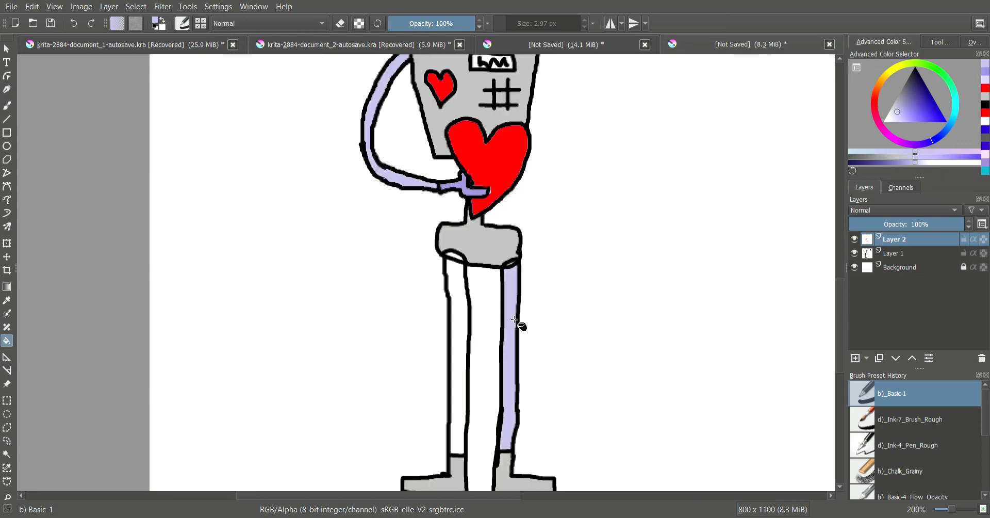
pyautogui.click(460, 306)
pyautogui.scroll(1, 460, 284)
pyautogui.scroll(3, 460, 284)
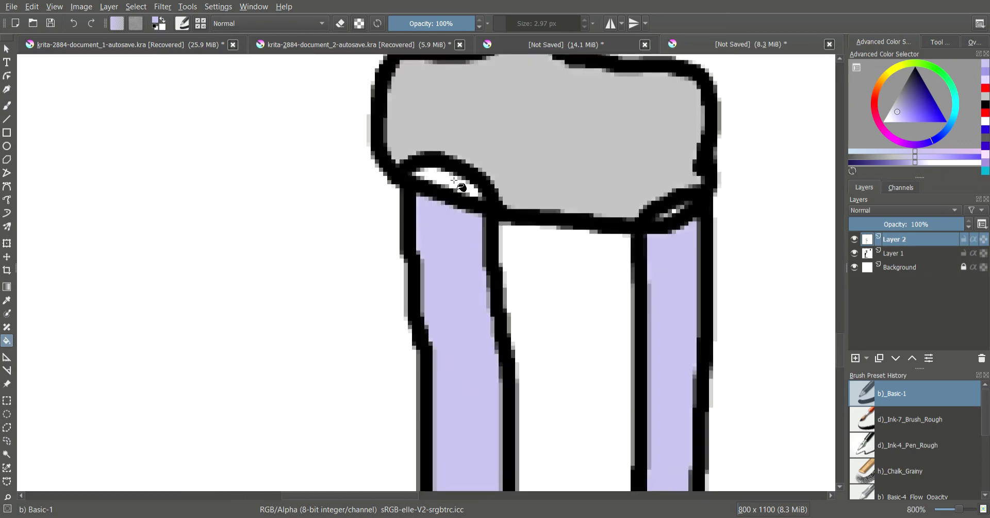
pyautogui.scroll(-2, 456, 186)
pyautogui.scroll(1, 598, 206)
pyautogui.scroll(2, 619, 215)
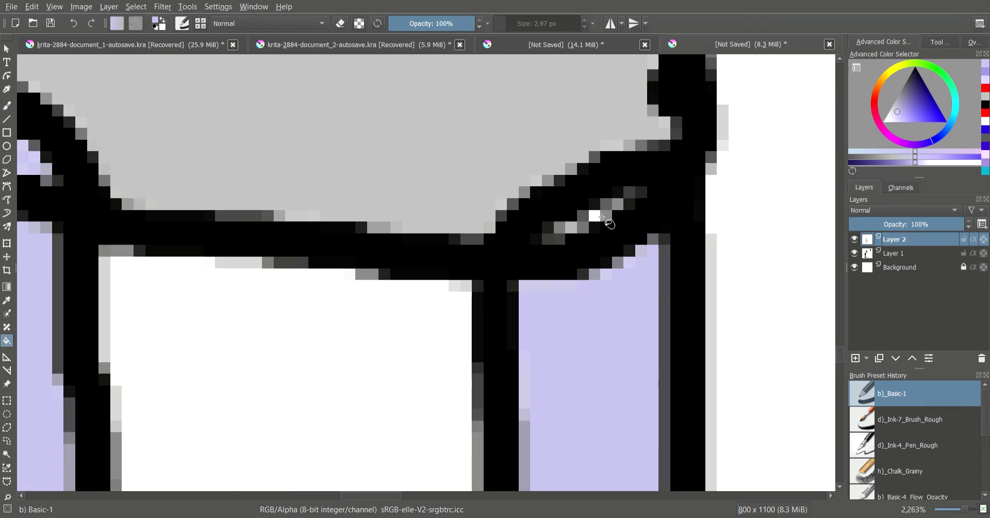
pyautogui.click(604, 214)
pyautogui.scroll(-1, 604, 214)
pyautogui.scroll(-5, 626, 257)
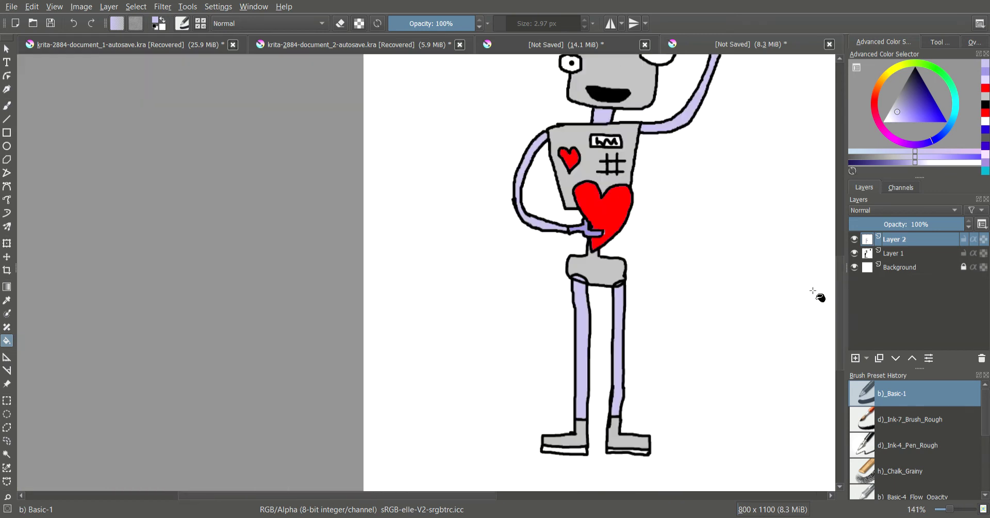
pyautogui.scroll(2, 591, 400)
pyautogui.scroll(2, 591, 400)
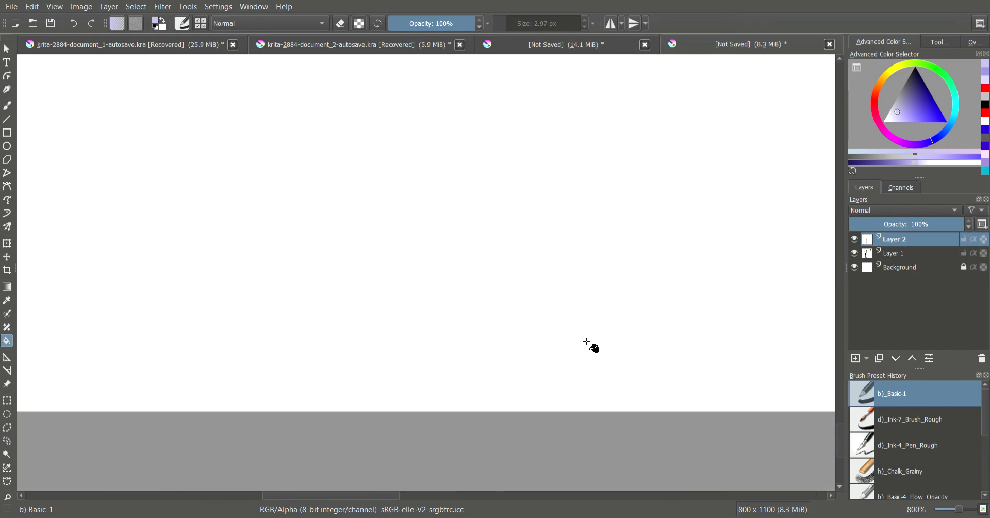
pyautogui.scroll(5, 844, 438)
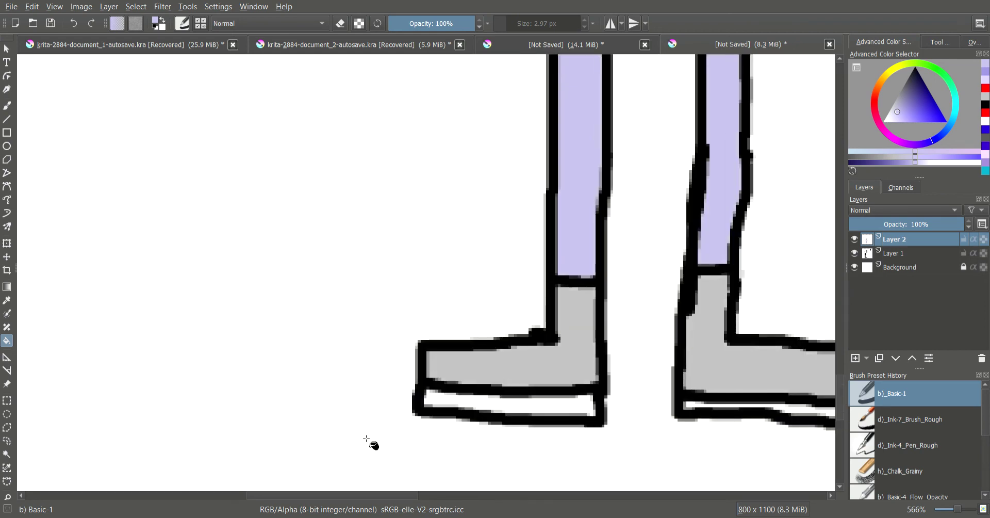
# Step: Try filling the left sole in darker lavender, undoing three whole-canvas fills
pyautogui.click(487, 402)
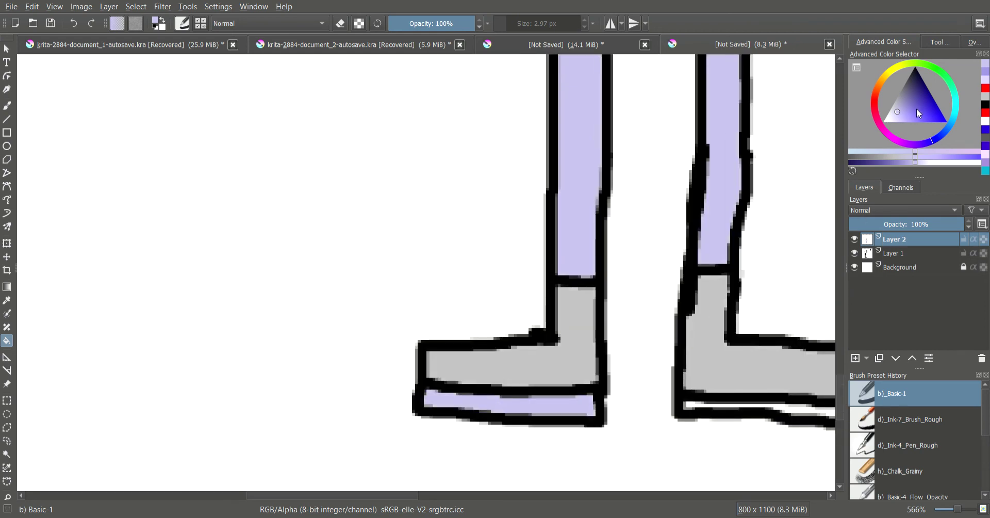
pyautogui.moveTo(917, 109); pyautogui.dragTo(910, 91)
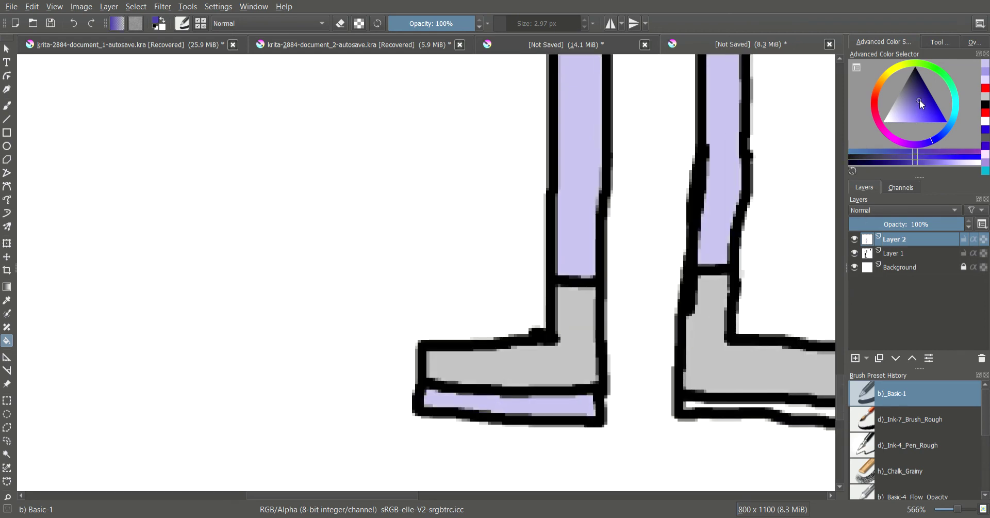
pyautogui.click(537, 404)
pyautogui.hotkey('ctrl', 'z')
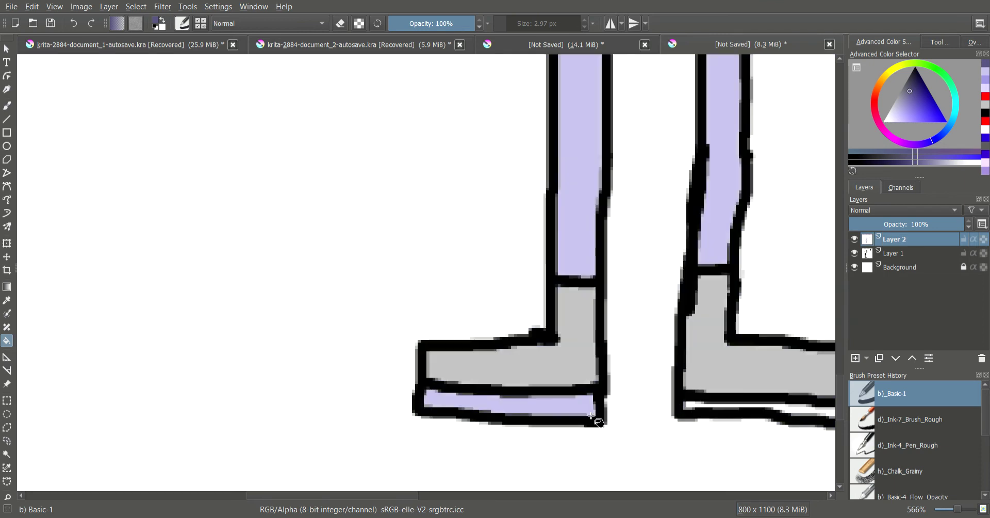
pyautogui.click(590, 412)
pyautogui.hotkey('ctrl', 'z')
pyautogui.scroll(2, 587, 418)
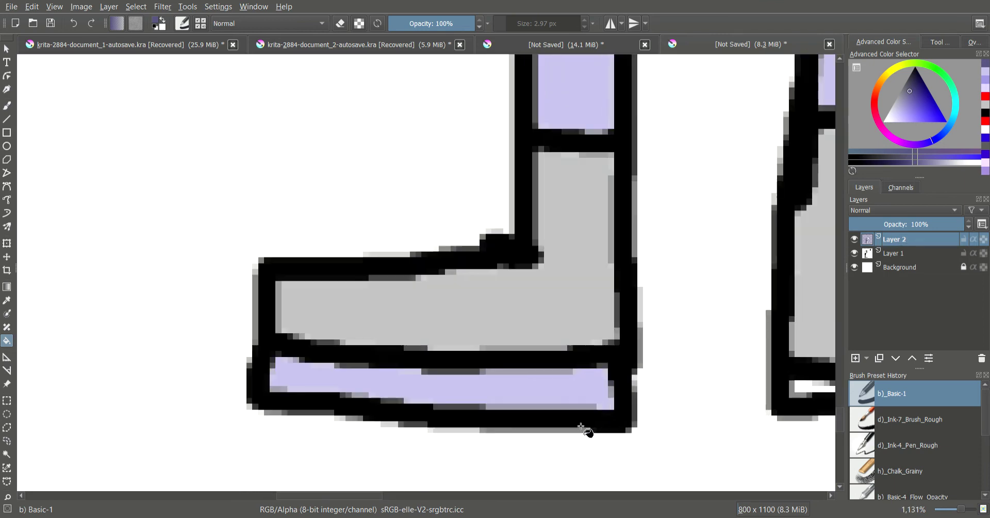
pyautogui.click(555, 393)
pyautogui.hotkey('ctrl', 'z')
# Step: On Layer 1, fill the left sole dark purple after undoing stray background fills
pyautogui.click(901, 253)
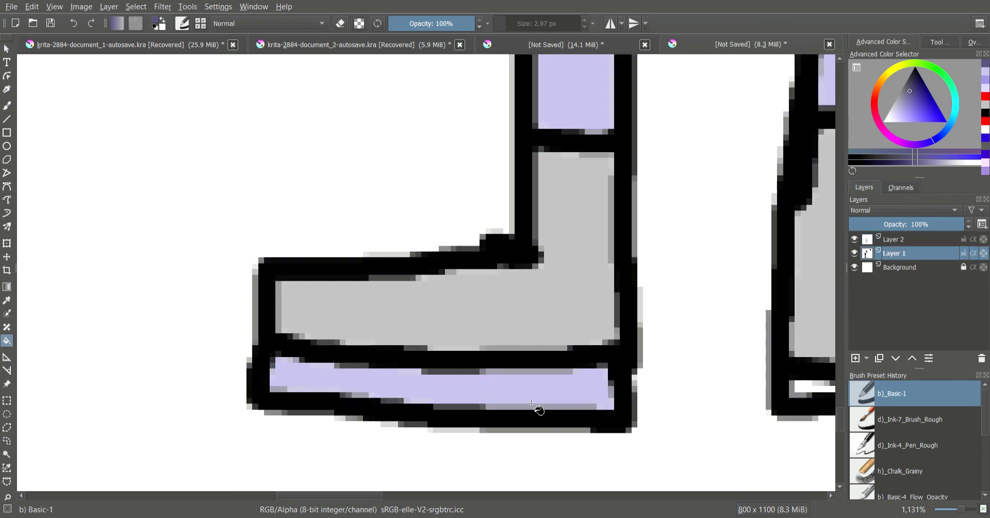
pyautogui.click(537, 407)
pyautogui.hotkey('ctrl', 'z')
pyautogui.click(534, 392)
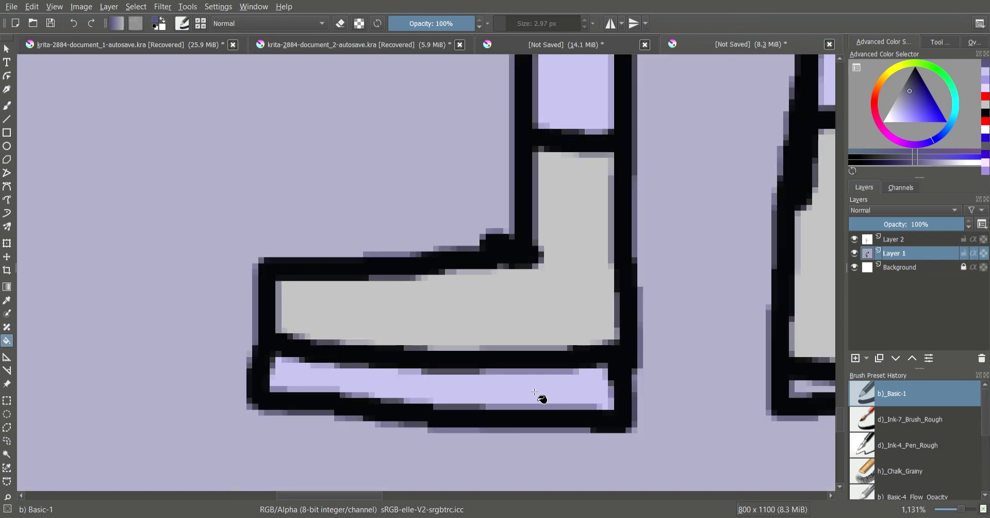
pyautogui.hotkey('ctrl', 'z')
pyautogui.hotkey('ctrl', 'z')
pyautogui.click(538, 397)
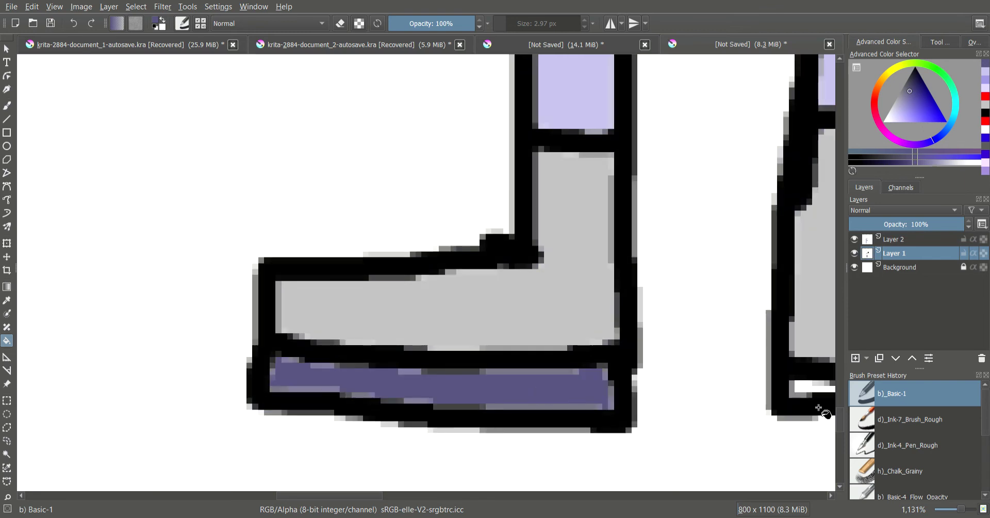
# Step: Fill the other foot's sole dark purple, undo a purple background fill, and zoom out
pyautogui.moveTo(366, 495); pyautogui.dragTo(477, 495)
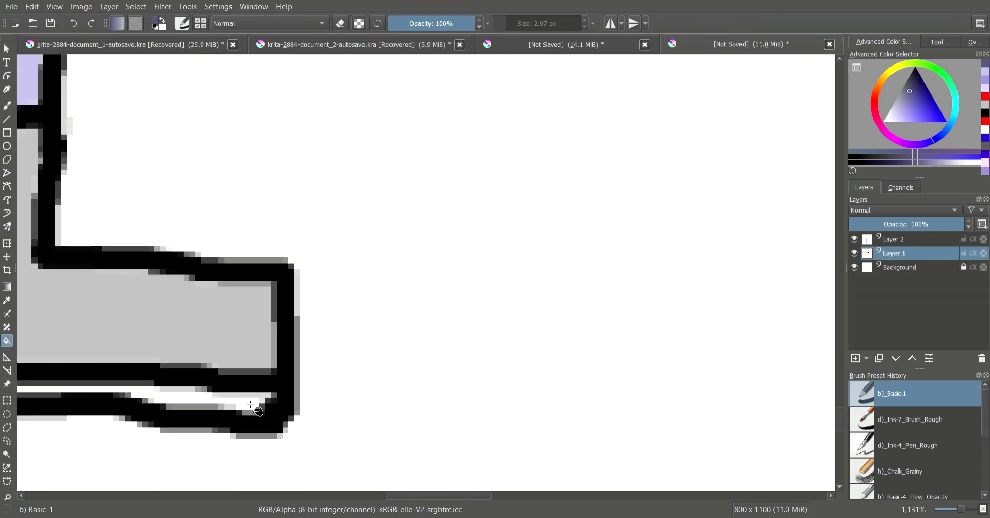
pyautogui.click(252, 405)
pyautogui.scroll(-3, 494, 366)
pyautogui.scroll(-2, 497, 356)
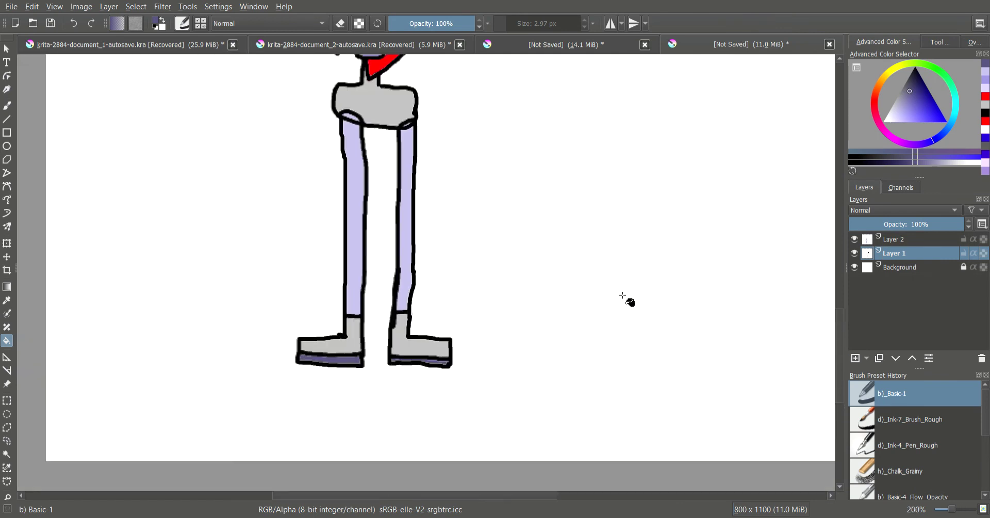
pyautogui.click(834, 347)
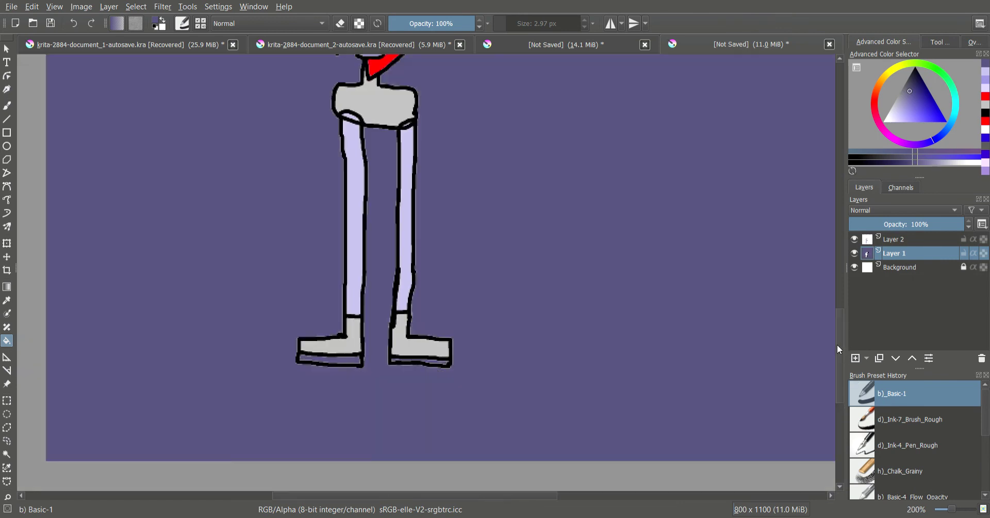
pyautogui.hotkey('ctrl', 'z')
pyautogui.moveTo(837, 361)
pyautogui.mouseDown()
pyautogui.moveTo(838, 273)
pyautogui.moveTo(826, 343)
pyautogui.mouseUp()
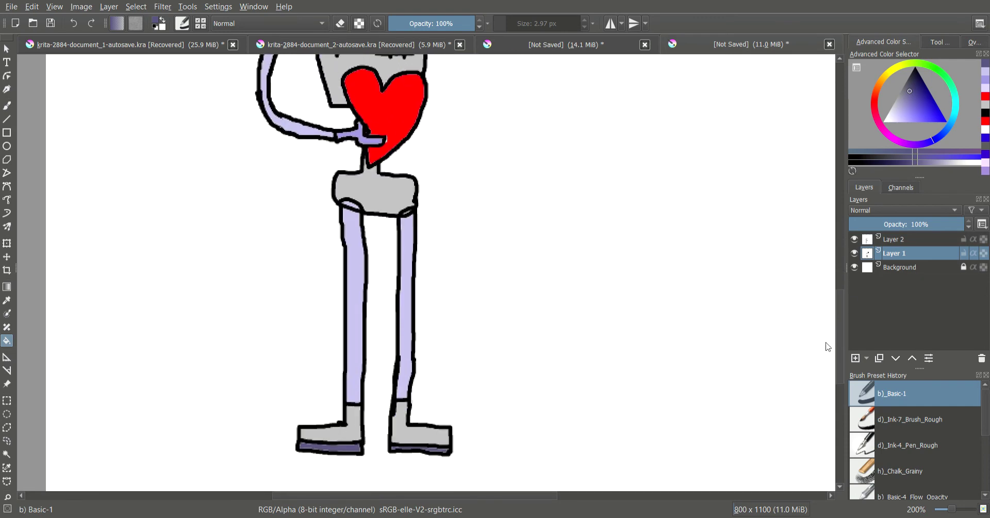
pyautogui.scroll(-2, 511, 244)
pyautogui.scroll(-1, 505, 240)
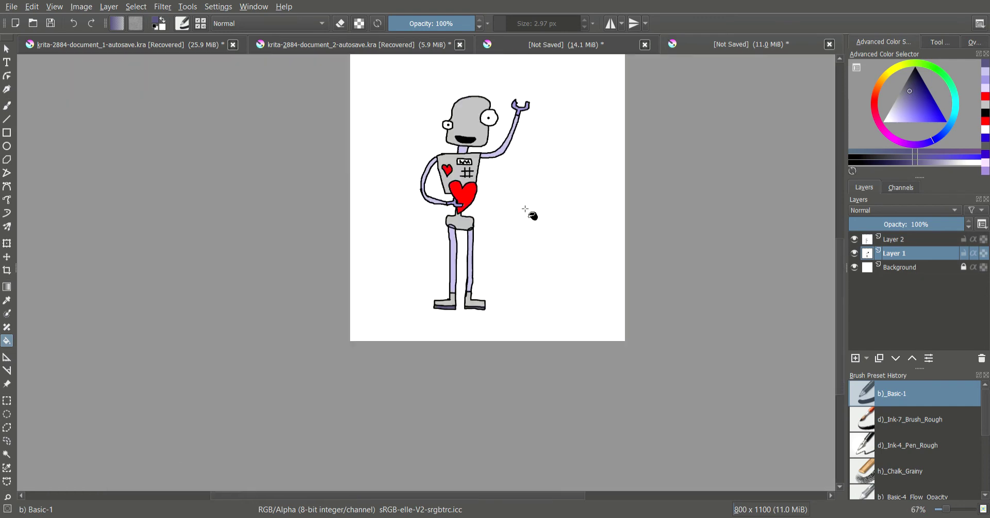
# Step: Draw a 25 px purple rectangle on a new layer placed beneath the robot's layer
pyautogui.click(7, 133)
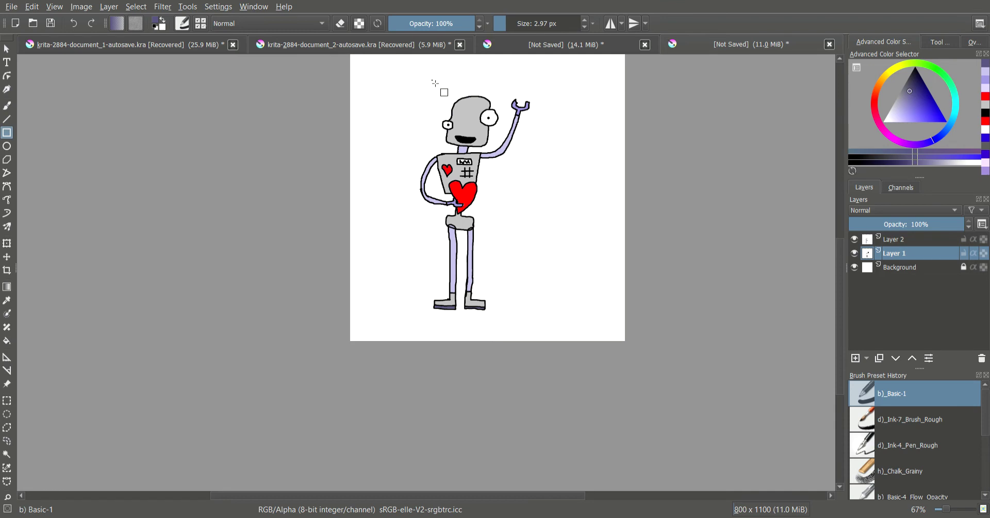
pyautogui.moveTo(512, 27); pyautogui.dragTo(525, 30)
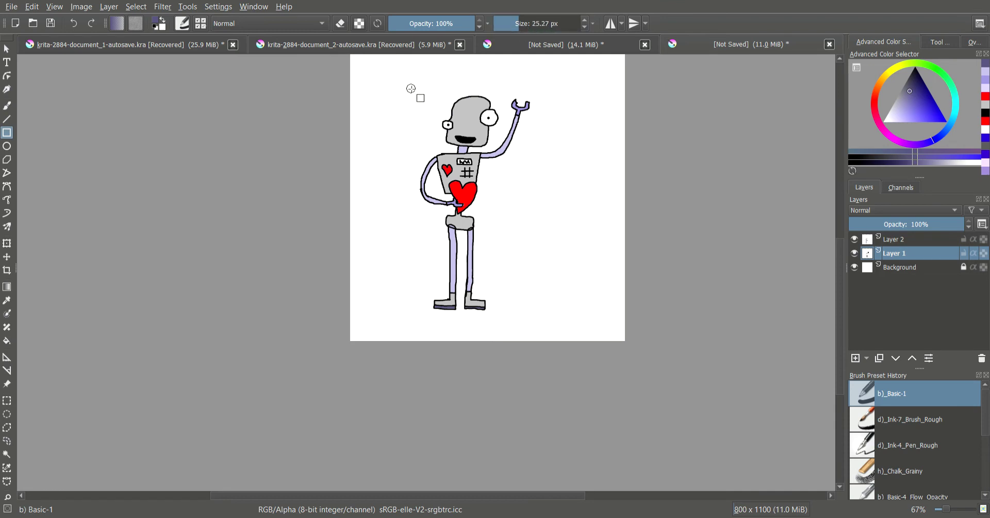
pyautogui.click(855, 358)
pyautogui.moveTo(904, 262); pyautogui.dragTo(905, 281)
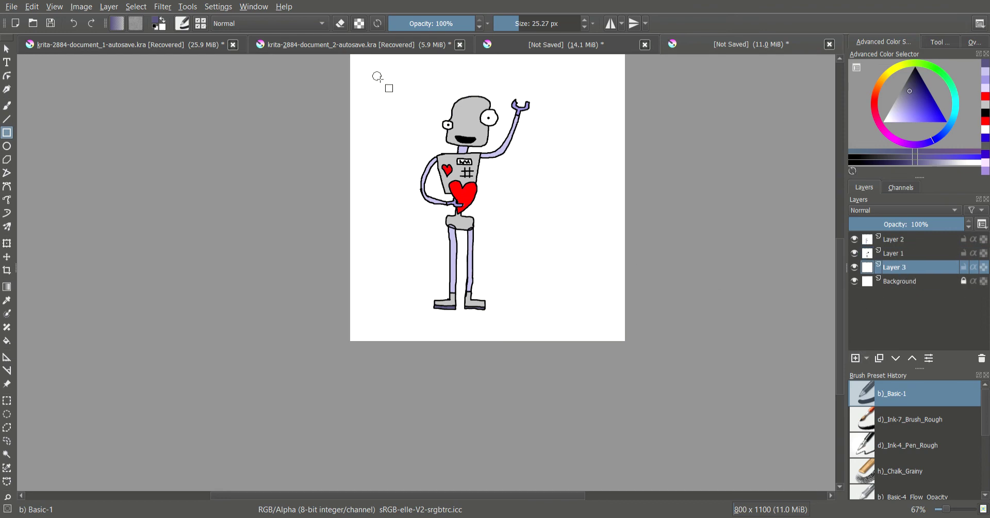
pyautogui.moveTo(374, 60)
pyautogui.mouseDown()
pyautogui.moveTo(563, 310)
pyautogui.moveTo(519, 304)
pyautogui.mouseUp()
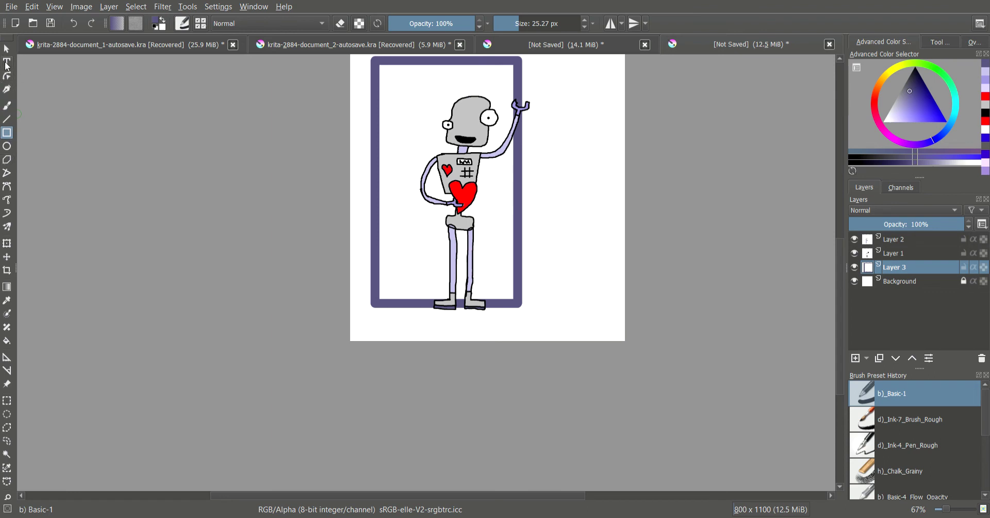
# Step: Transform the purple frame to shrink and position it snugly around the robot
pyautogui.click(6, 243)
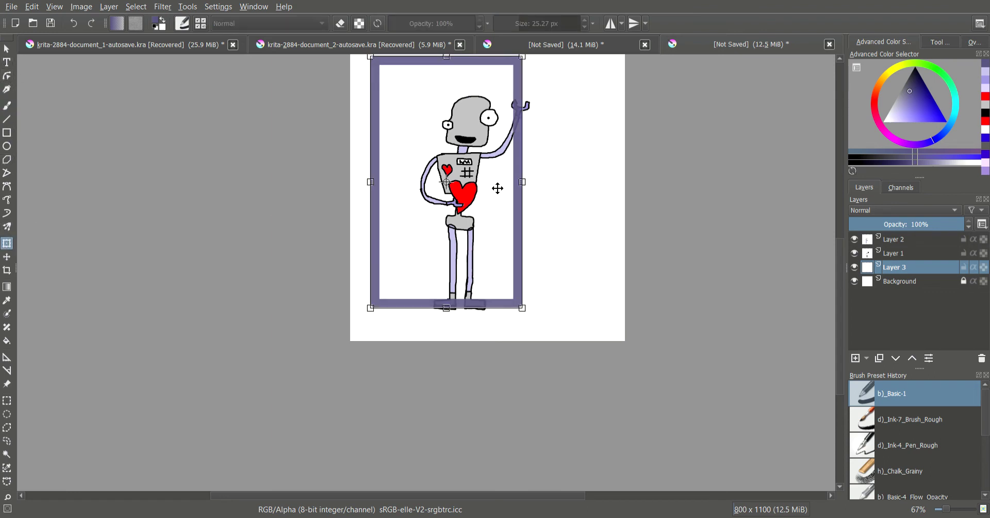
pyautogui.moveTo(497, 188)
pyautogui.mouseDown()
pyautogui.moveTo(510, 203)
pyautogui.moveTo(517, 197)
pyautogui.moveTo(506, 200)
pyautogui.mouseUp()
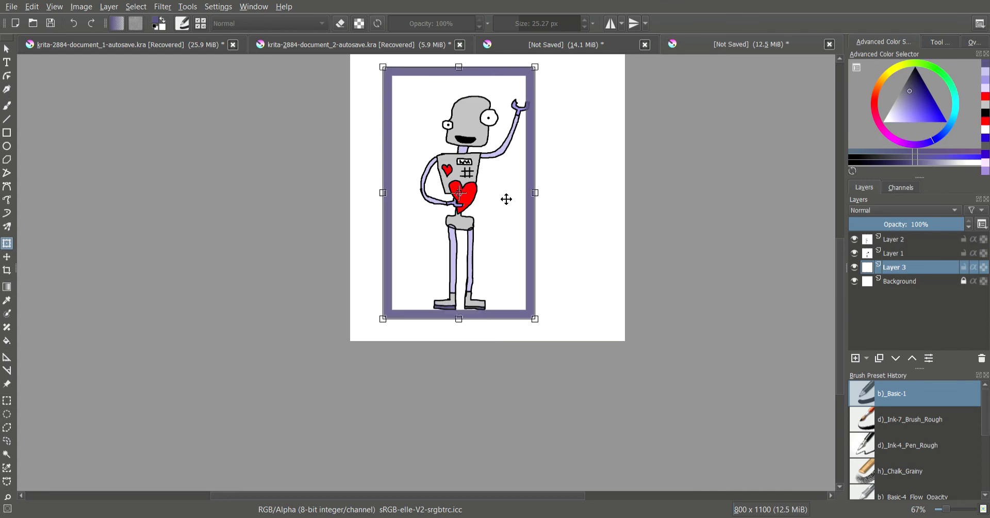
pyautogui.moveTo(386, 69); pyautogui.dragTo(396, 84)
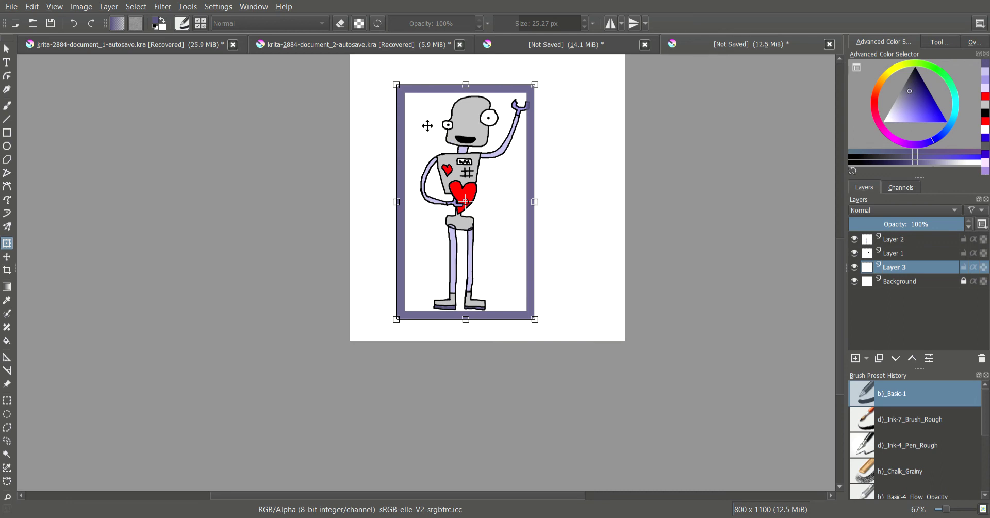
pyautogui.moveTo(417, 125)
pyautogui.mouseDown()
pyautogui.moveTo(405, 130)
pyautogui.moveTo(404, 114)
pyautogui.mouseUp()
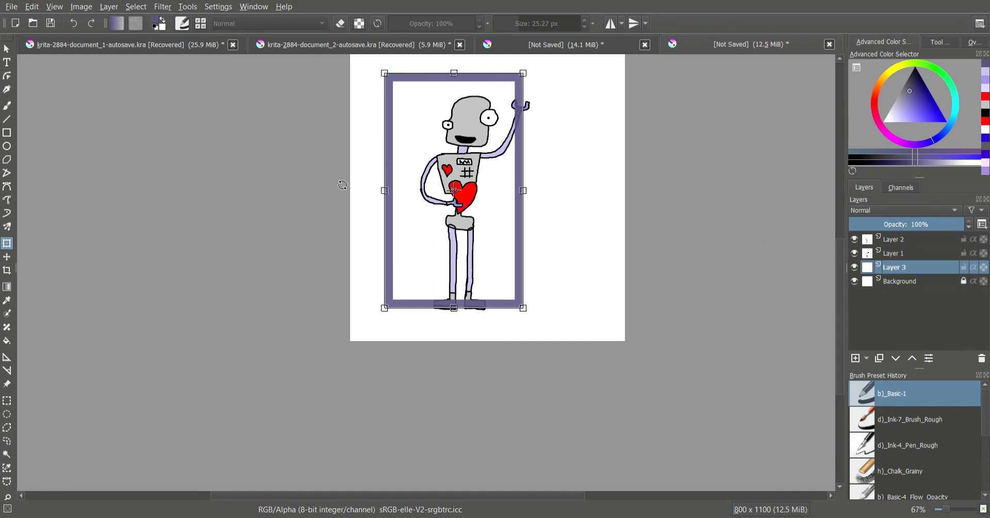
pyautogui.click(7, 106)
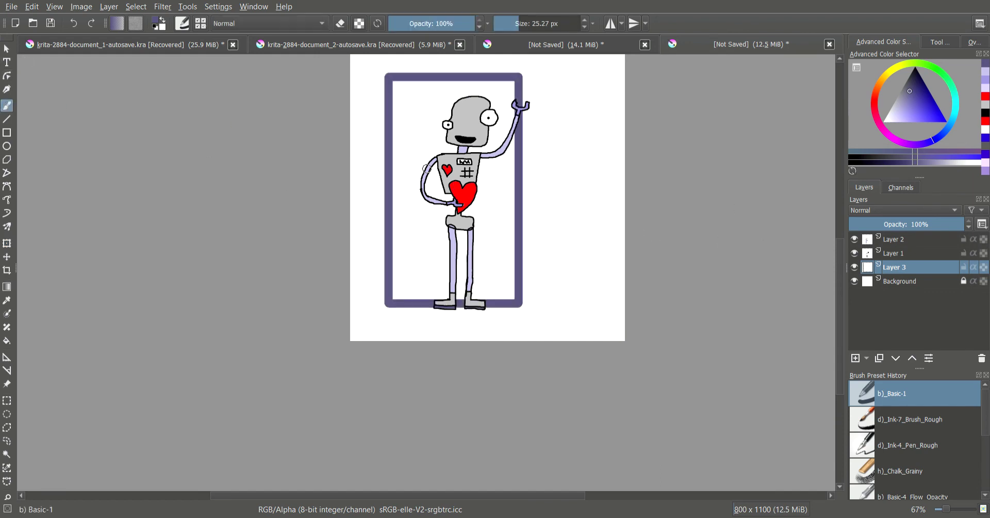
# Step: Set black with a thin line of about 4 px, draw a rectangle around the frame, then discard it
pyautogui.click(7, 132)
pyautogui.moveTo(839, 271); pyautogui.dragTo(835, 249)
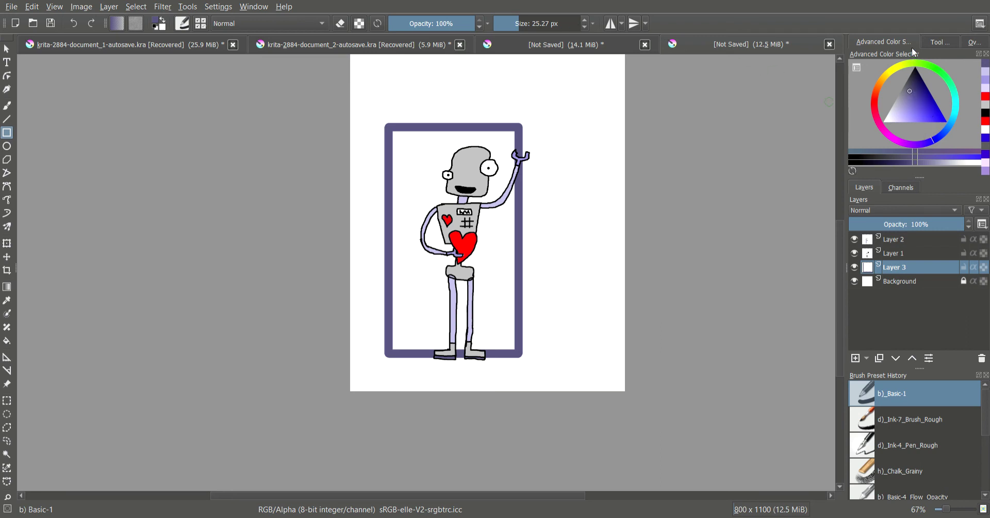
pyautogui.click(161, 30)
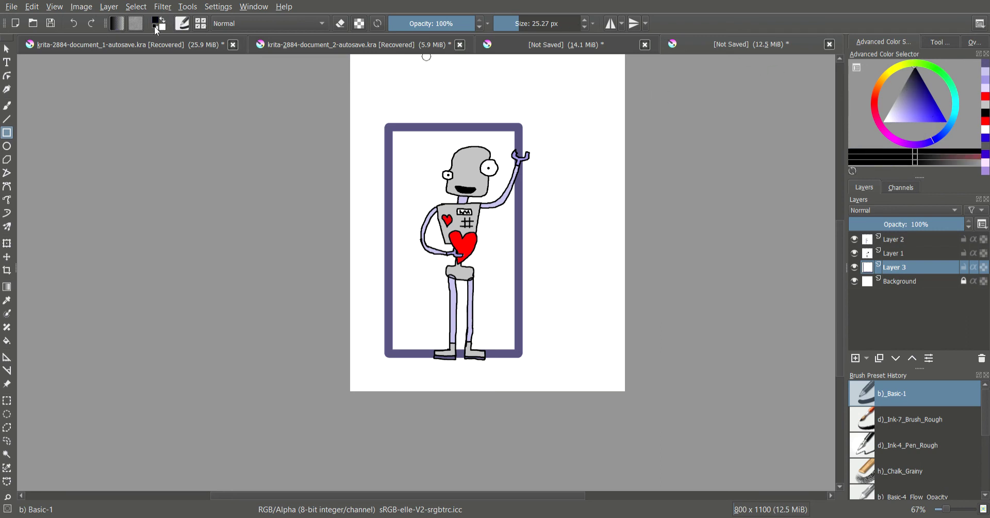
pyautogui.click(513, 31)
pyautogui.moveTo(370, 95)
pyautogui.mouseDown()
pyautogui.moveTo(515, 291)
pyautogui.moveTo(526, 363)
pyautogui.mouseUp()
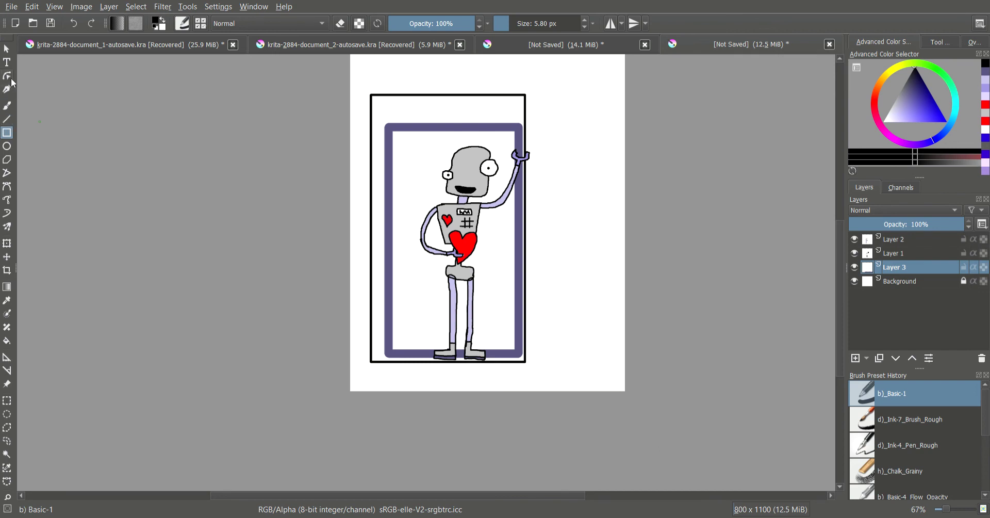
pyautogui.click(6, 243)
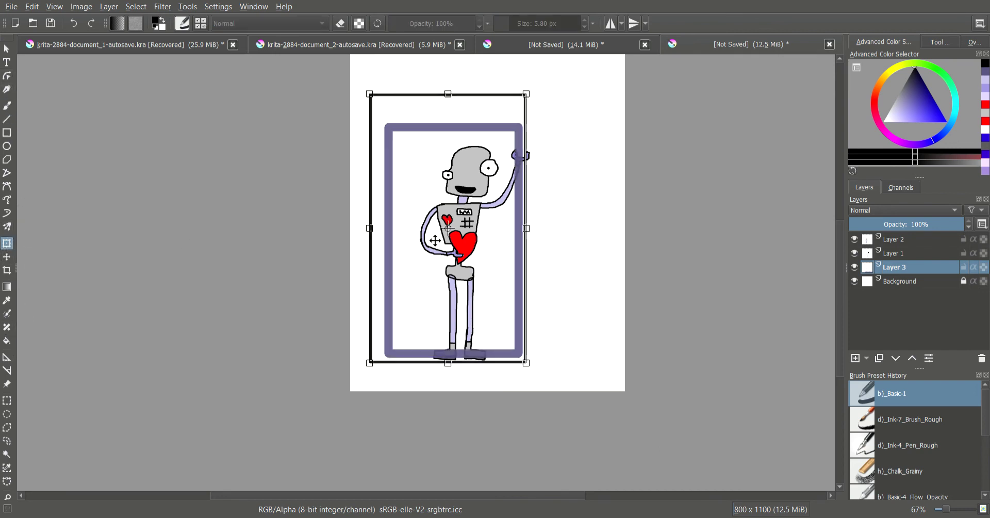
pyautogui.moveTo(426, 238)
pyautogui.mouseDown()
pyautogui.moveTo(434, 247)
pyautogui.moveTo(431, 240)
pyautogui.mouseUp()
pyautogui.press('Return')
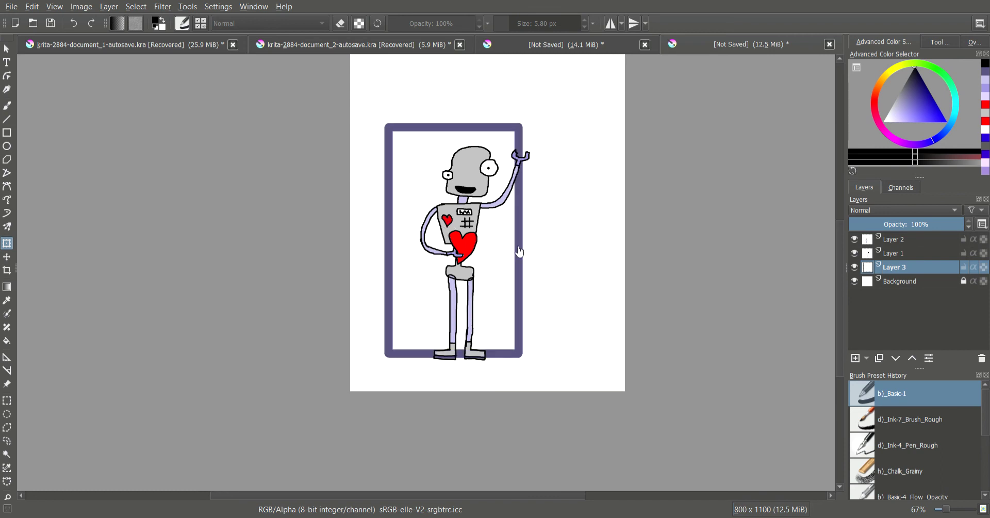
# Step: On a new layer, draw a black rectangle around the purple frame
pyautogui.click(857, 362)
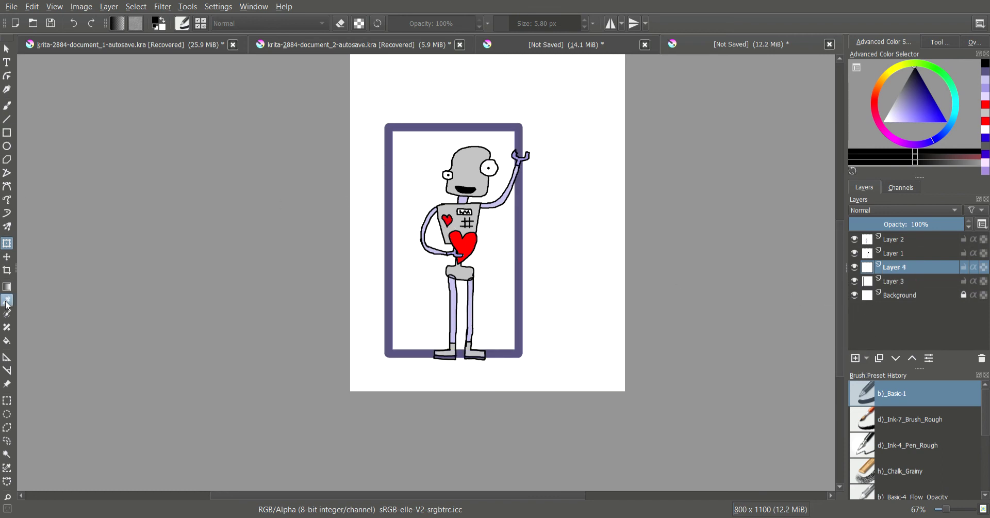
pyautogui.click(7, 132)
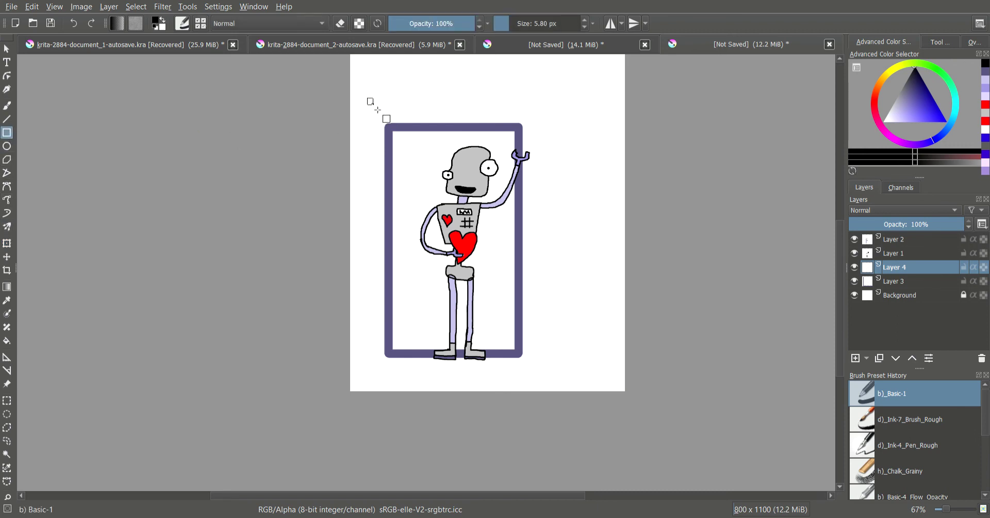
pyautogui.moveTo(367, 98)
pyautogui.mouseDown()
pyautogui.moveTo(532, 369)
pyautogui.moveTo(522, 360)
pyautogui.mouseUp()
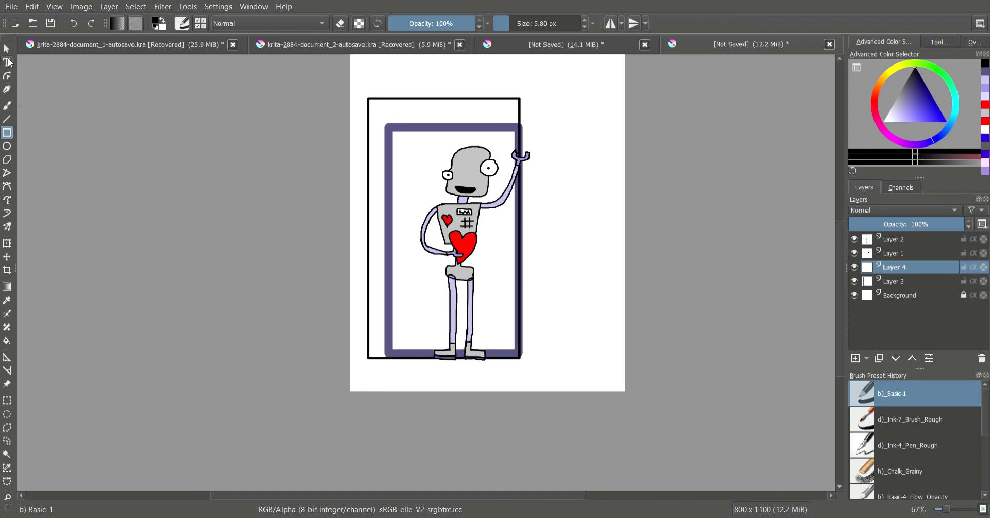
# Step: Transform the black rectangle, shifting it and nudging each edge to fit snugly around the frame
pyautogui.click(7, 243)
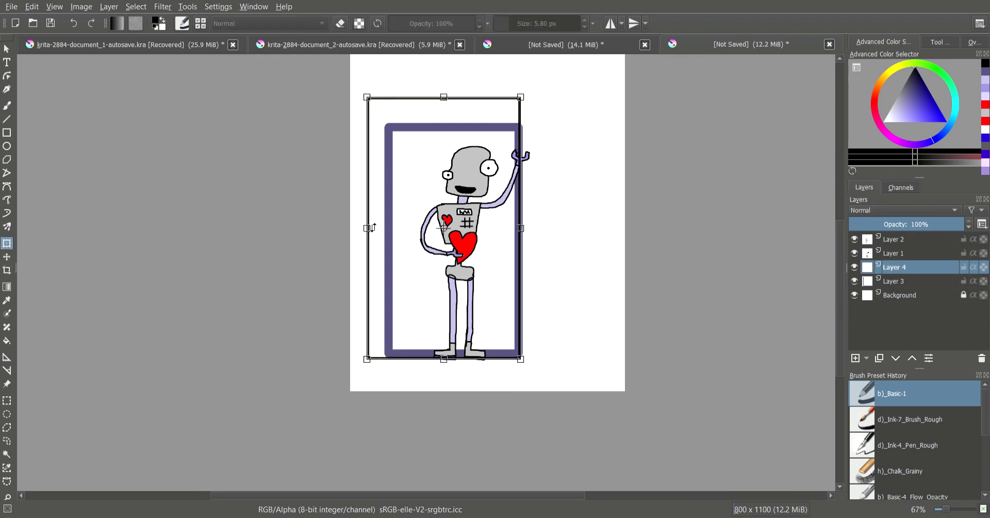
pyautogui.moveTo(422, 123); pyautogui.dragTo(434, 134)
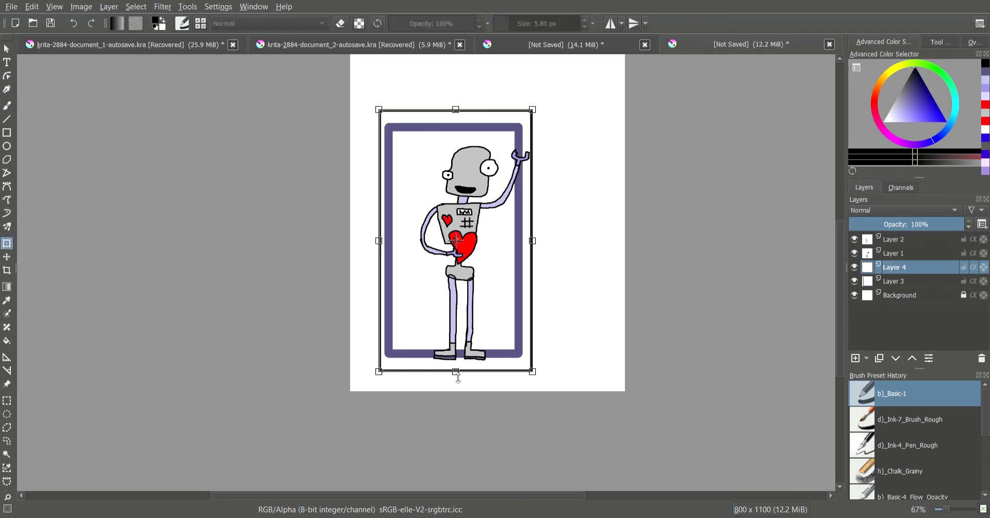
pyautogui.moveTo(458, 378); pyautogui.dragTo(460, 372)
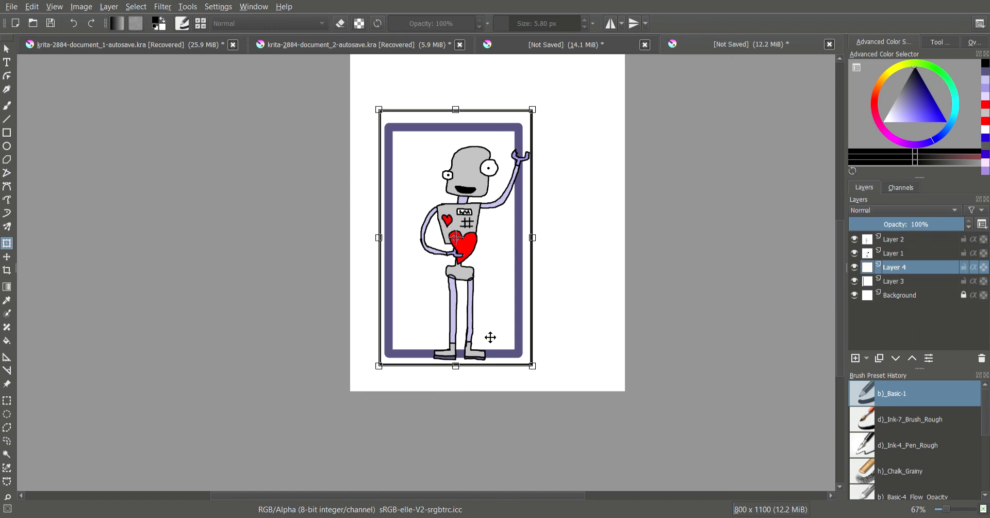
pyautogui.moveTo(540, 238); pyautogui.dragTo(541, 238)
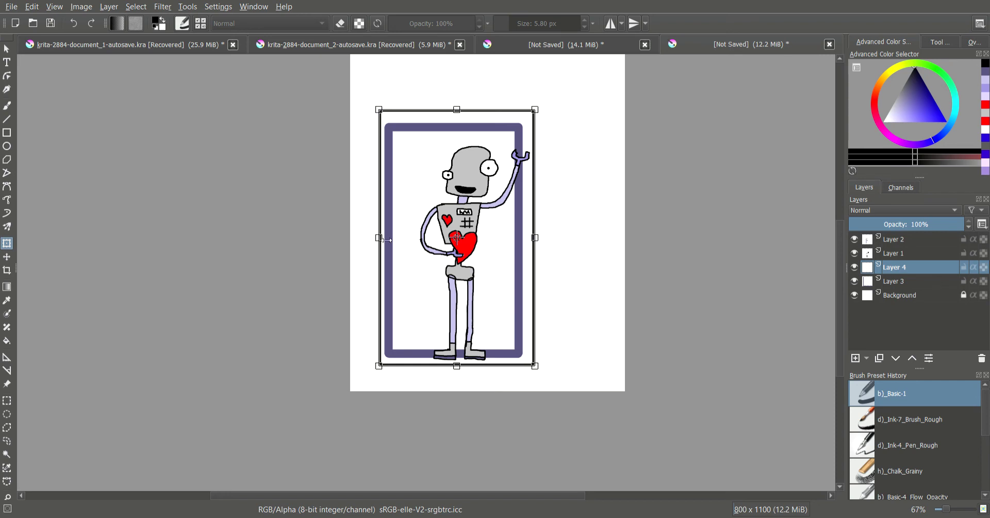
pyautogui.moveTo(384, 241); pyautogui.dragTo(382, 241)
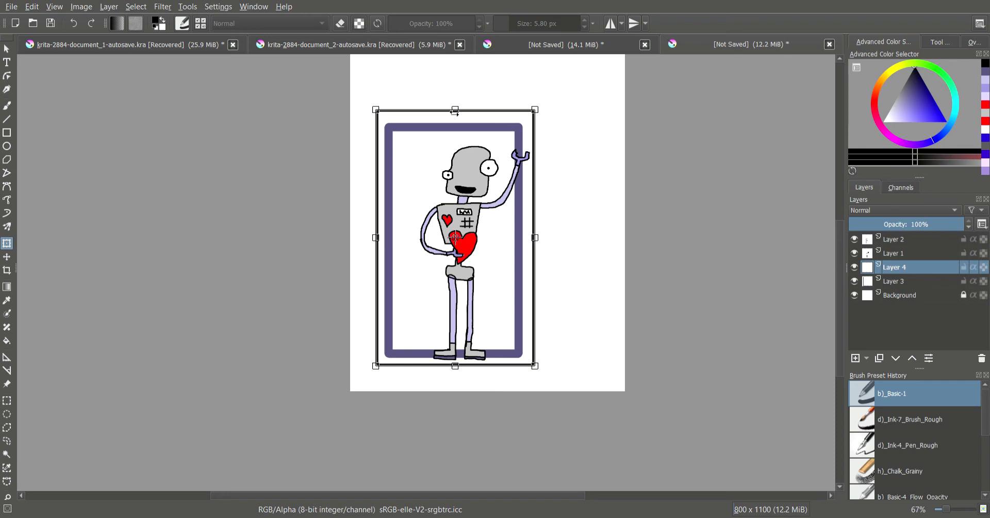
pyautogui.moveTo(456, 112); pyautogui.dragTo(457, 119)
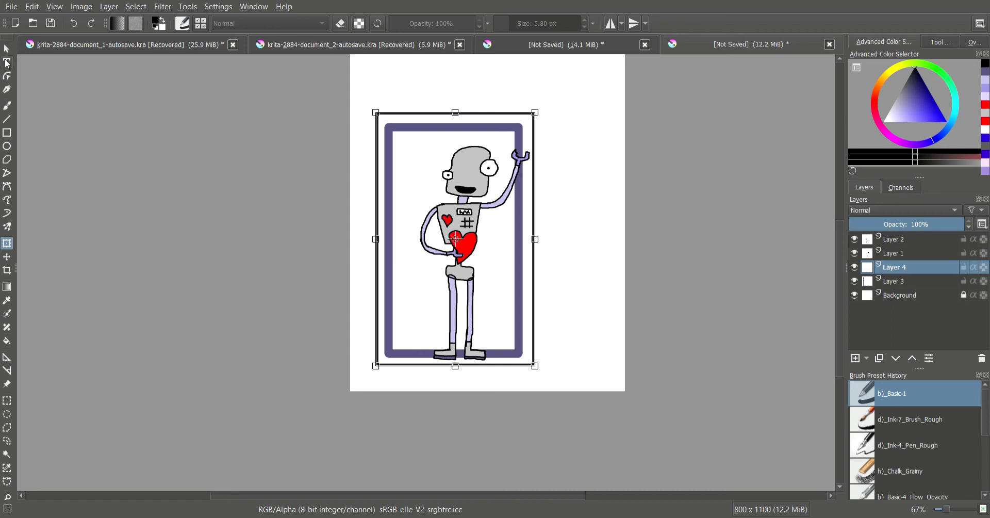
pyautogui.click(6, 48)
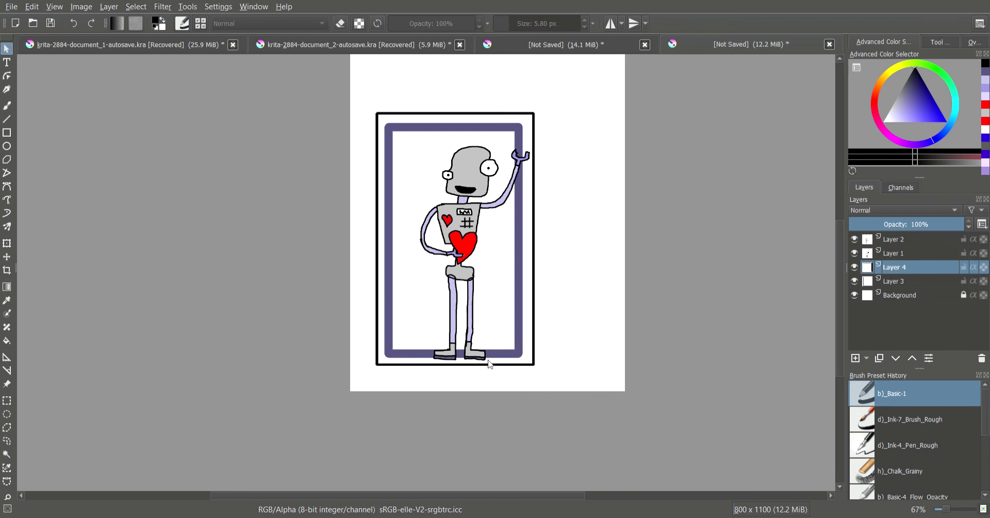
pyautogui.scroll(5, 486, 337)
pyautogui.scroll(-7, 521, 339)
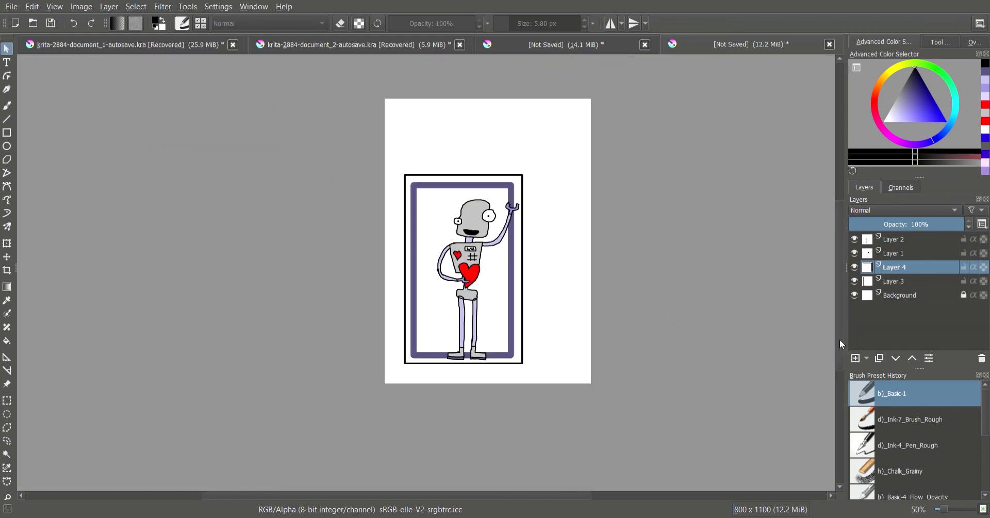
# Step: Switch to the freehand basic brush, undo two test strokes, and add a new layer for text
pyautogui.moveTo(839, 339); pyautogui.dragTo(841, 321)
pyautogui.scroll(4, 477, 222)
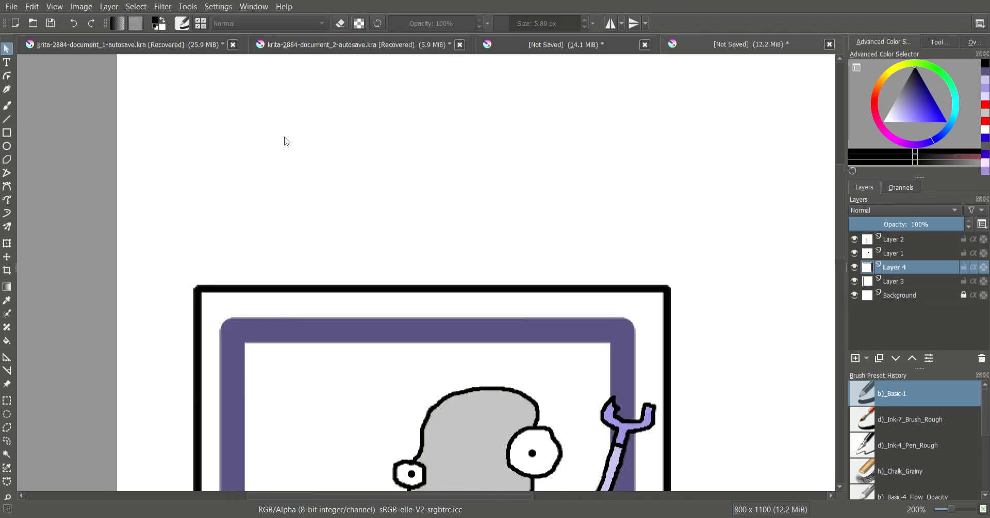
pyautogui.click(7, 109)
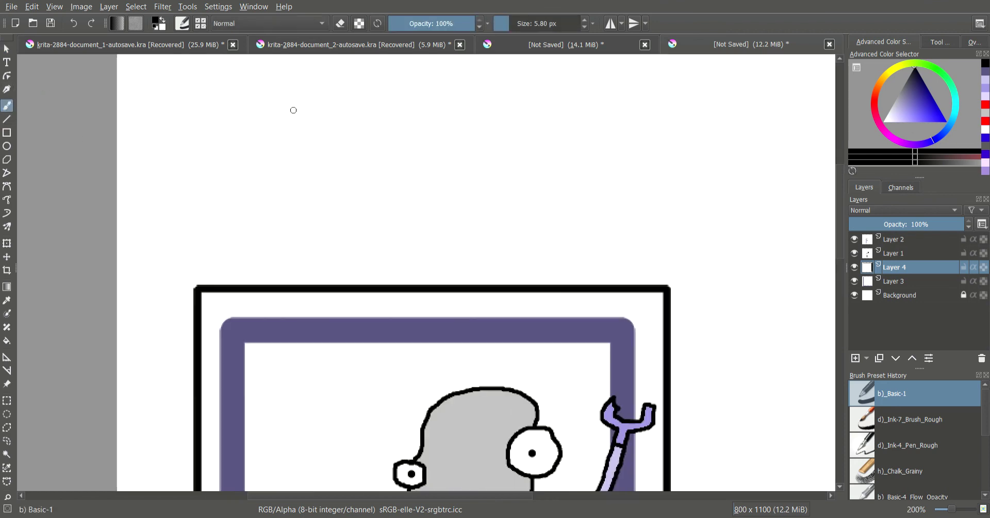
pyautogui.moveTo(261, 80); pyautogui.dragTo(259, 139)
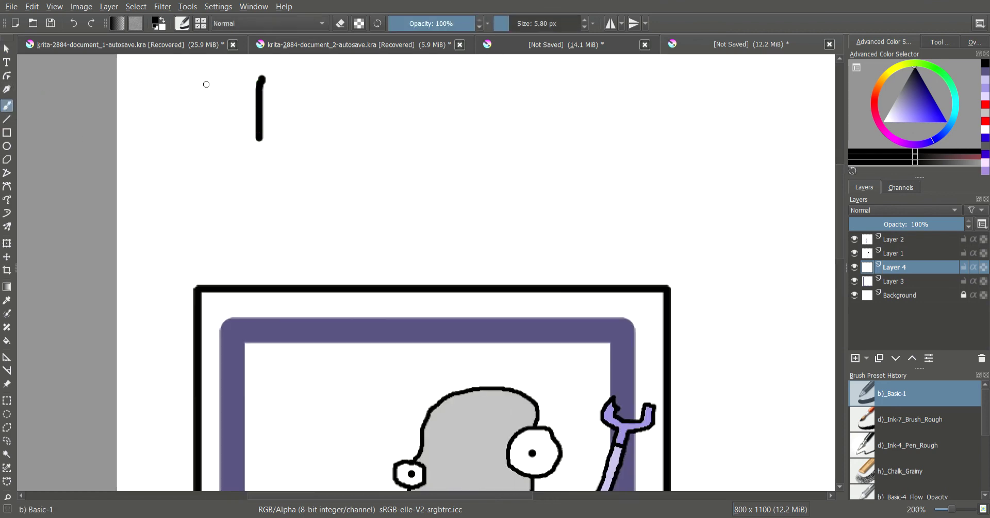
pyautogui.moveTo(202, 80); pyautogui.dragTo(317, 75)
pyautogui.hotkey('ctrl', 'z')
pyautogui.hotkey('ctrl', 'z')
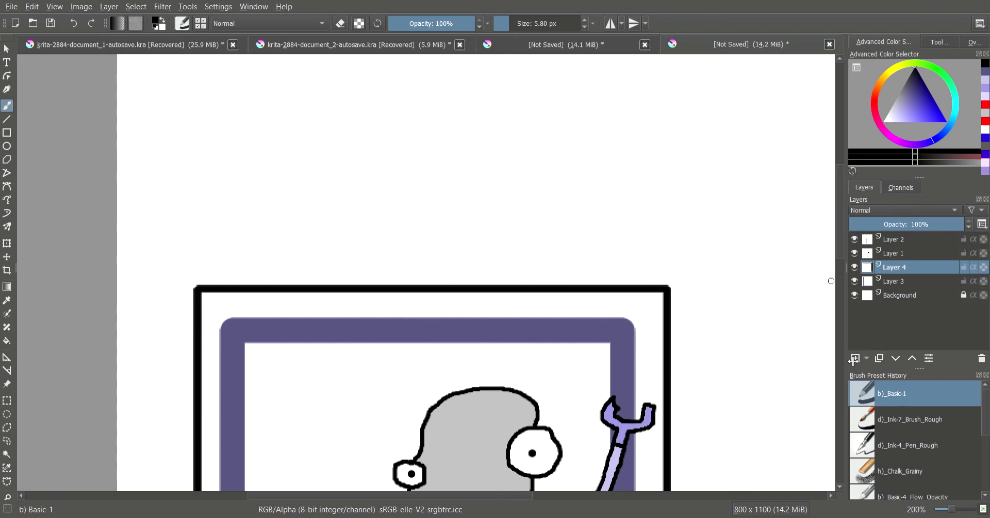
pyautogui.click(853, 358)
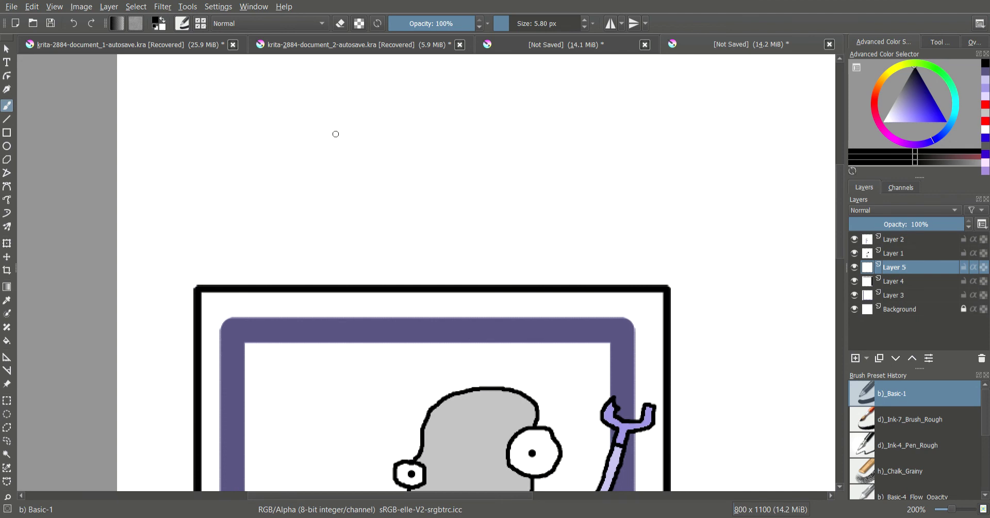
# Step: Handwrite 'Thank you' in black near the top of the page
pyautogui.moveTo(237, 102); pyautogui.dragTo(235, 158)
pyautogui.moveTo(195, 112)
pyautogui.mouseDown()
pyautogui.moveTo(276, 93)
pyautogui.moveTo(326, 146)
pyautogui.mouseUp()
pyautogui.moveTo(383, 112)
pyautogui.mouseDown()
pyautogui.moveTo(369, 140)
pyautogui.moveTo(390, 141)
pyautogui.moveTo(421, 121)
pyautogui.moveTo(433, 152)
pyautogui.mouseUp()
pyautogui.moveTo(449, 76)
pyautogui.mouseDown()
pyautogui.moveTo(451, 145)
pyautogui.moveTo(476, 133)
pyautogui.moveTo(490, 95)
pyautogui.mouseUp()
pyautogui.moveTo(569, 91); pyautogui.dragTo(591, 117)
pyautogui.moveTo(606, 76); pyautogui.dragTo(584, 142)
pyautogui.moveTo(644, 76)
pyautogui.mouseDown()
pyautogui.moveTo(631, 109)
pyautogui.moveTo(647, 78)
pyautogui.moveTo(704, 98)
pyautogui.moveTo(700, 78)
pyautogui.mouseUp()
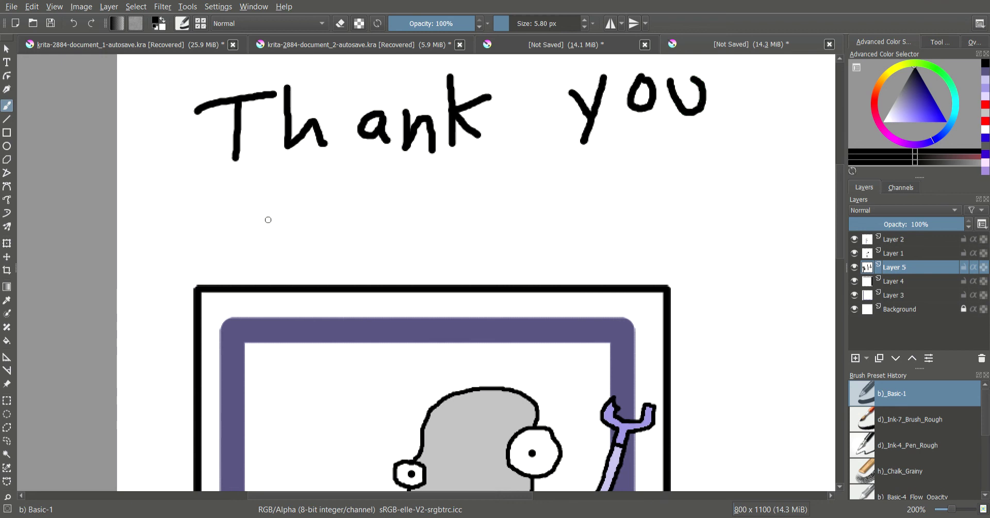
# Step: Handwrite 'for Watching!' in black below 'Thank you'
pyautogui.moveTo(305, 241)
pyautogui.mouseDown()
pyautogui.moveTo(335, 194)
pyautogui.moveTo(340, 200)
pyautogui.mouseUp()
pyautogui.moveTo(280, 225)
pyautogui.mouseDown()
pyautogui.moveTo(394, 221)
pyautogui.moveTo(419, 191)
pyautogui.moveTo(499, 236)
pyautogui.moveTo(540, 227)
pyautogui.moveTo(548, 190)
pyautogui.moveTo(587, 227)
pyautogui.moveTo(601, 225)
pyautogui.mouseUp()
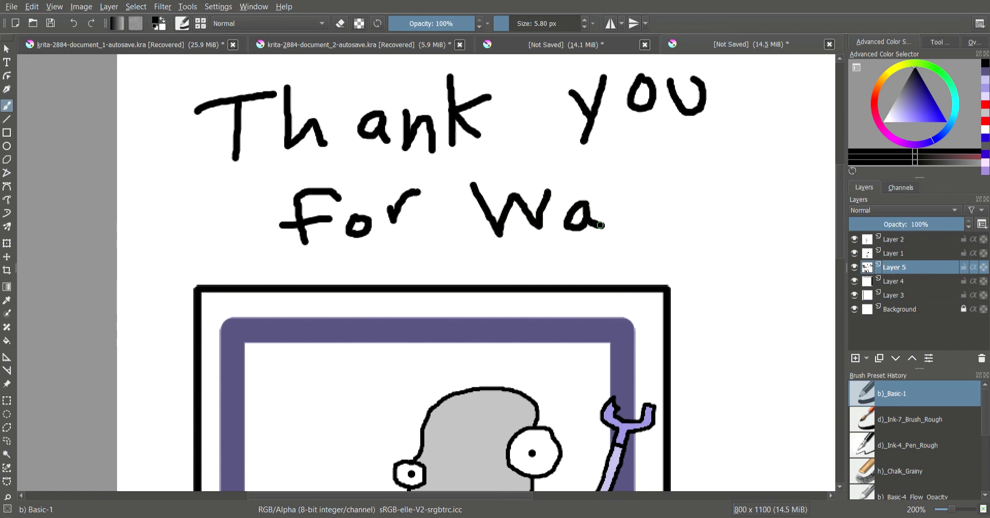
pyautogui.moveTo(617, 158); pyautogui.dragTo(627, 221)
pyautogui.moveTo(611, 195); pyautogui.dragTo(646, 189)
pyautogui.moveTo(670, 178); pyautogui.dragTo(671, 199)
pyautogui.moveTo(683, 153)
pyautogui.mouseDown()
pyautogui.moveTo(713, 194)
pyautogui.moveTo(756, 158)
pyautogui.moveTo(763, 182)
pyautogui.moveTo(785, 164)
pyautogui.moveTo(782, 206)
pyautogui.moveTo(760, 223)
pyautogui.mouseUp()
pyautogui.click(722, 155)
pyautogui.moveTo(791, 115); pyautogui.dragTo(799, 156)
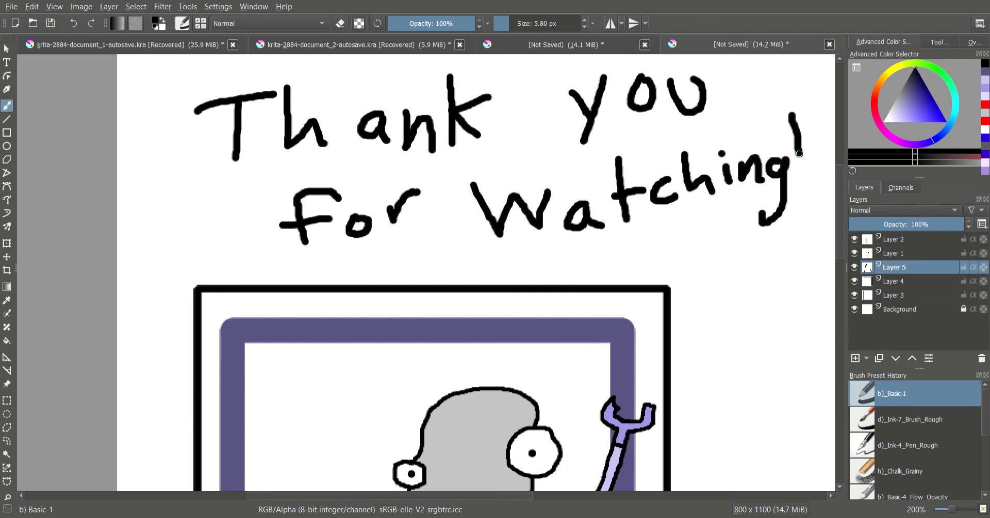
# Step: Hide and delete the thank-you text layer
pyautogui.click(854, 267)
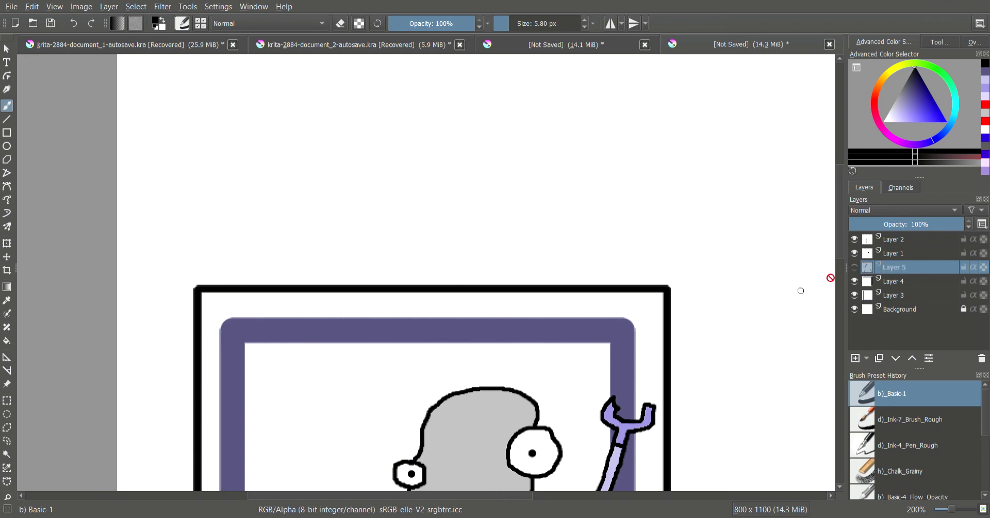
pyautogui.moveTo(838, 246); pyautogui.dragTo(839, 364)
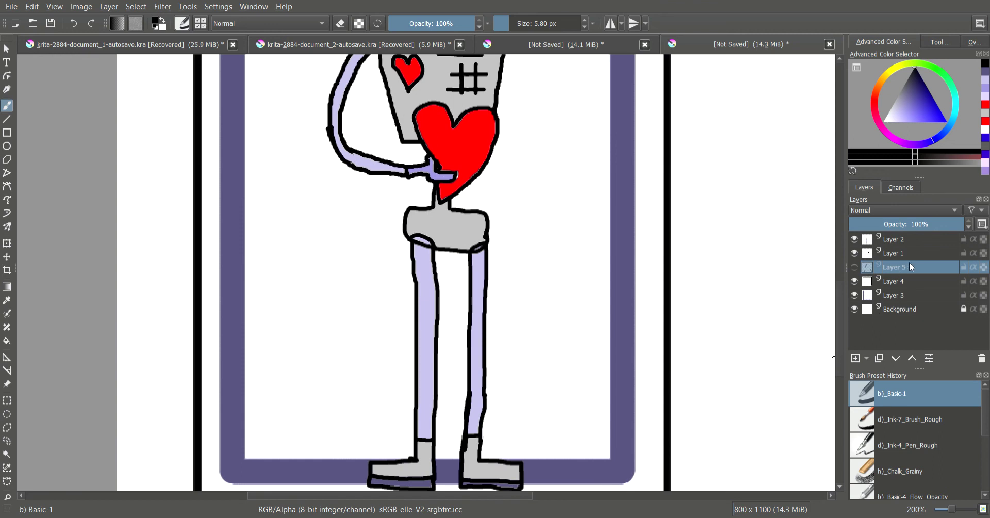
pyautogui.click(982, 359)
# Step: Add an empty Layer 6 just above Background and thin the brush to 1.06 px
pyautogui.click(856, 358)
pyautogui.moveTo(911, 267)
pyautogui.mouseDown()
pyautogui.moveTo(974, 311)
pyautogui.moveTo(908, 299)
pyautogui.mouseUp()
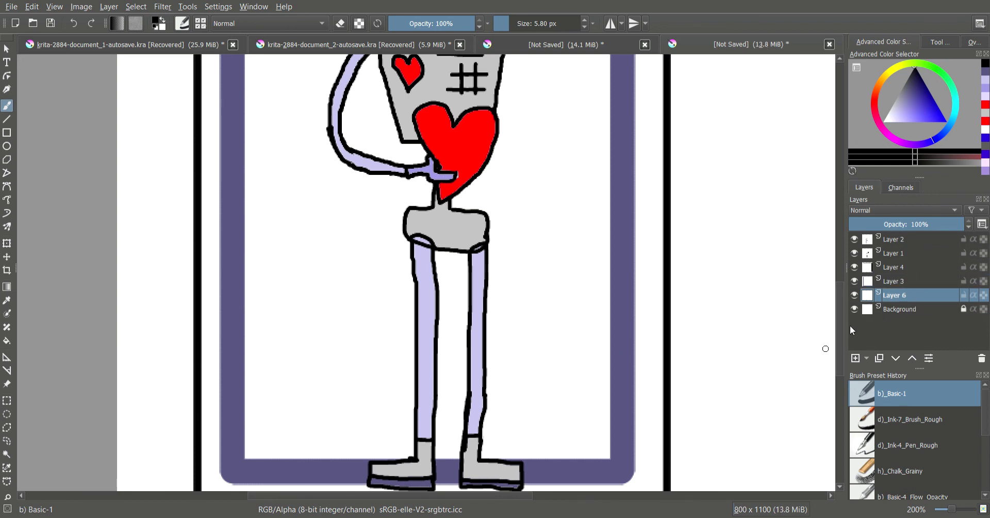
pyautogui.scroll(-3, 839, 328)
pyautogui.scroll(-1, 837, 342)
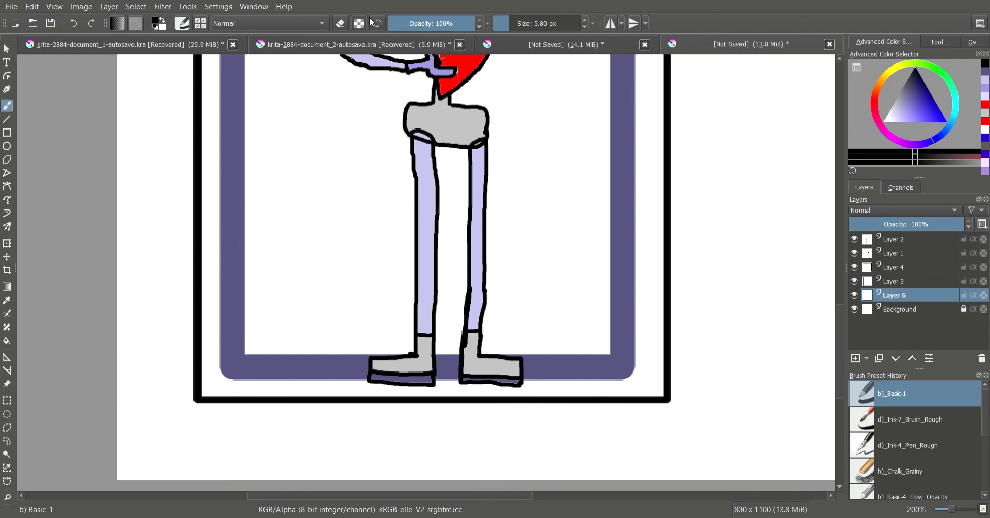
pyautogui.click(340, 23)
pyautogui.moveTo(508, 23); pyautogui.dragTo(501, 23)
# Step: Set the painting colour to white and paint a test mark on the purple band
pyautogui.click(881, 122)
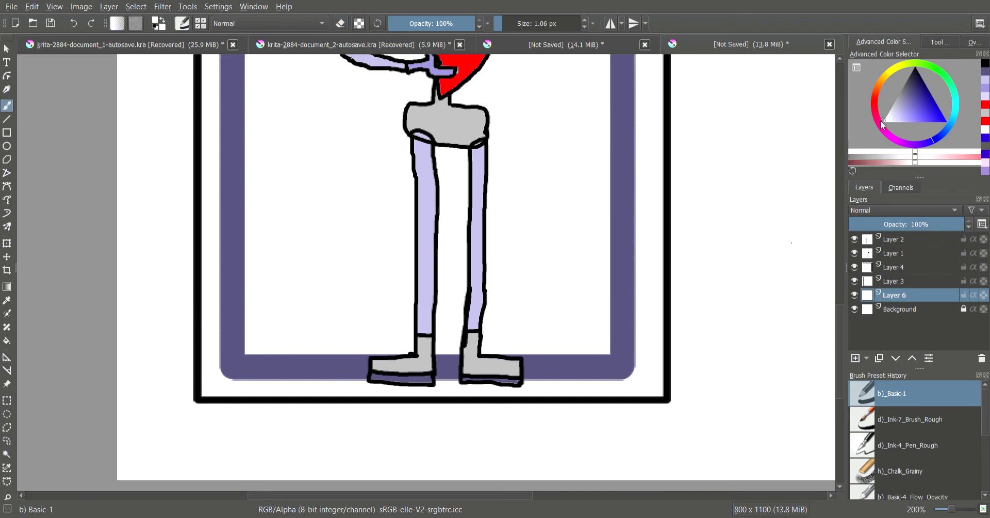
pyautogui.scroll(1, 700, 397)
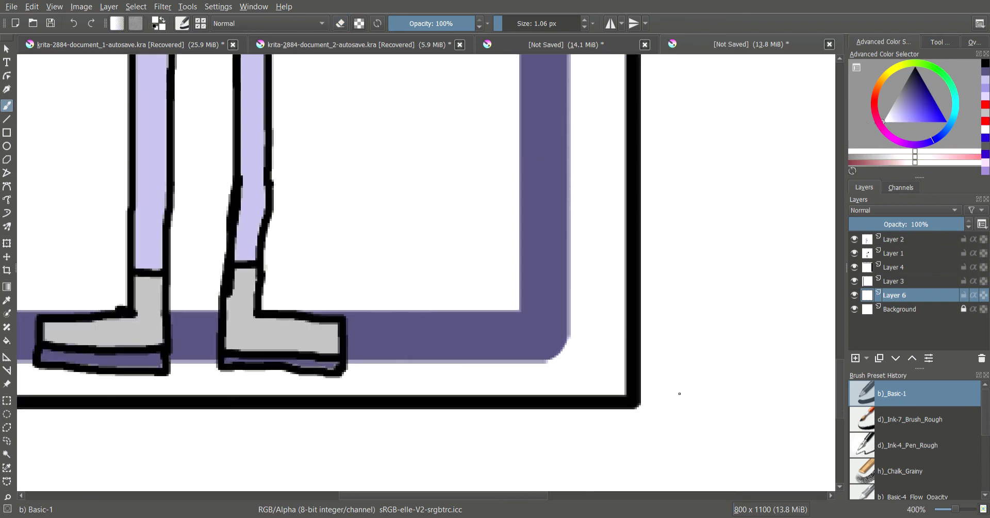
pyautogui.scroll(1, 678, 396)
pyautogui.scroll(1, 618, 381)
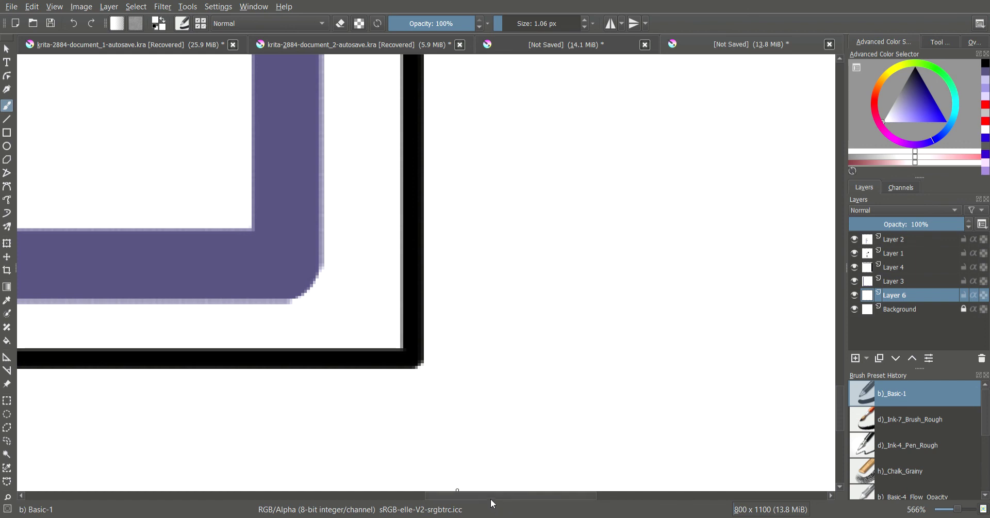
pyautogui.moveTo(490, 496); pyautogui.dragTo(450, 496)
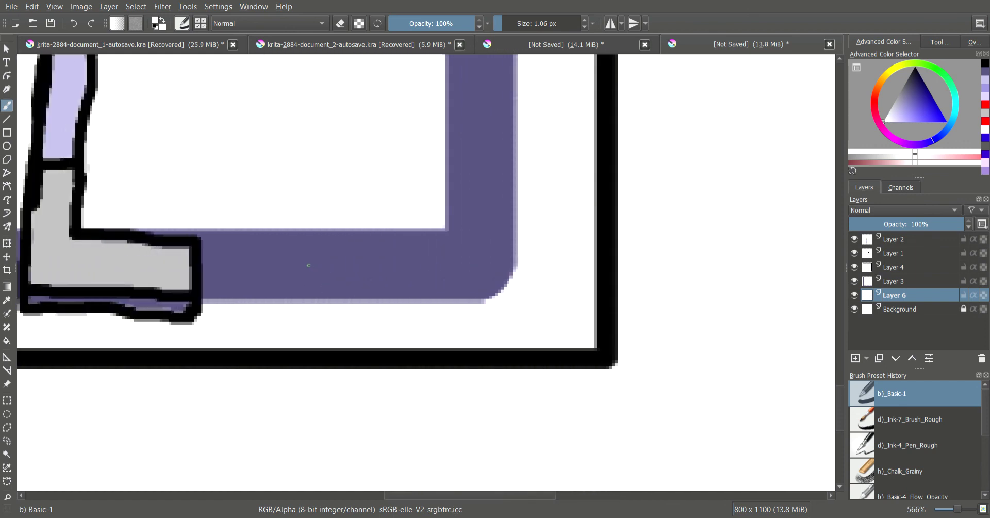
pyautogui.moveTo(302, 277); pyautogui.dragTo(302, 257)
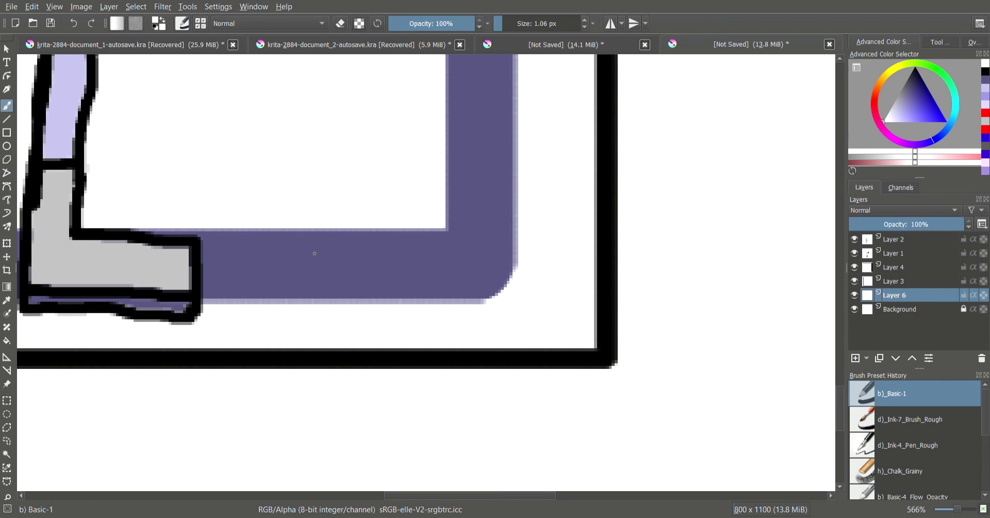
# Step: Move Layer 6 to the top of the layer stack
pyautogui.moveTo(911, 296); pyautogui.dragTo(897, 240)
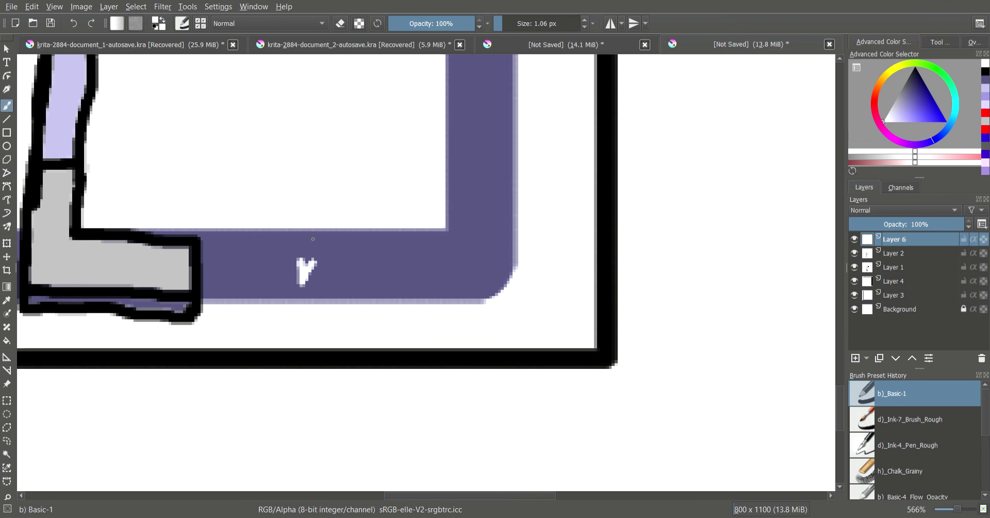
pyautogui.hotkey('ctrl', 'z')
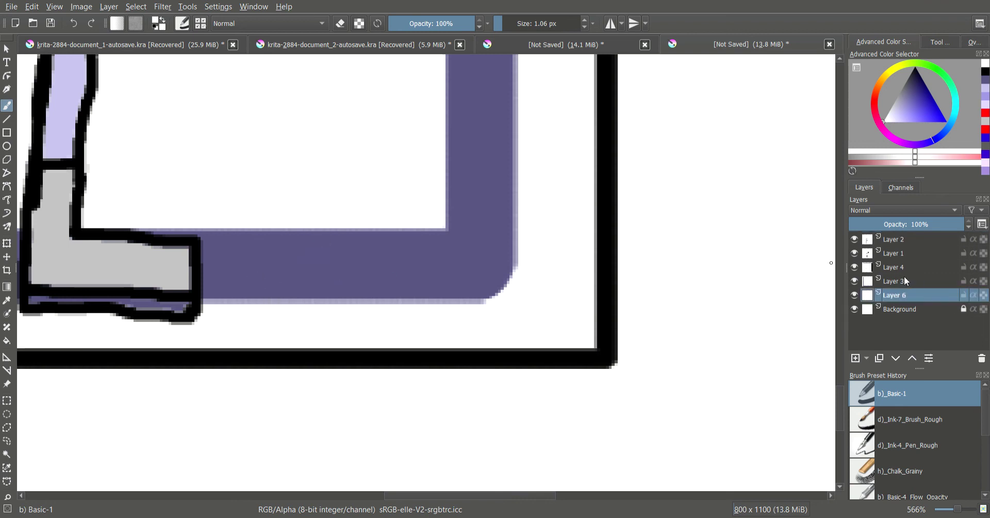
pyautogui.moveTo(911, 295); pyautogui.dragTo(905, 251)
pyautogui.moveTo(910, 300)
pyautogui.mouseDown()
pyautogui.moveTo(969, 249)
pyautogui.moveTo(907, 234)
pyautogui.mouseUp()
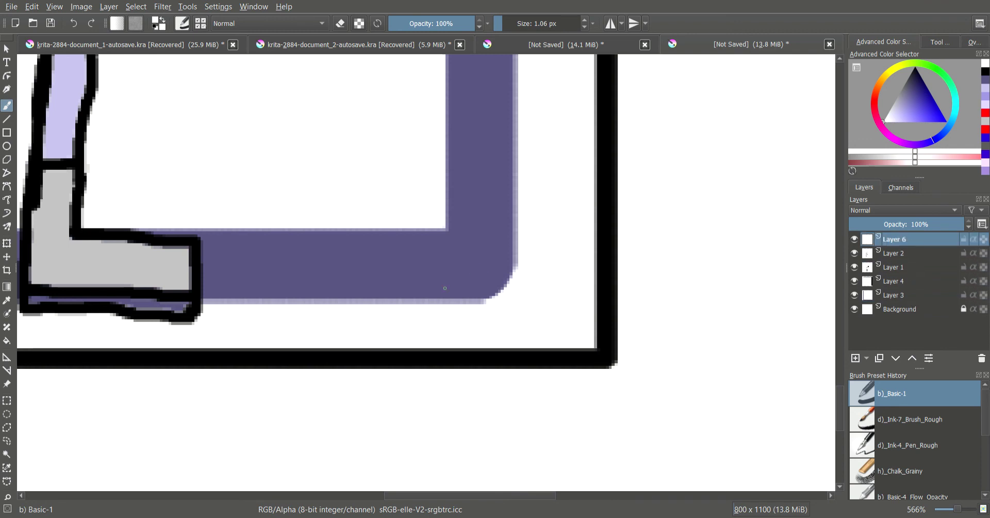
# Step: Undo an oversized white letter and set the brush size to 0.22 px
pyautogui.moveTo(304, 245); pyautogui.dragTo(293, 282)
pyautogui.moveTo(307, 244)
pyautogui.mouseDown()
pyautogui.moveTo(310, 270)
pyautogui.moveTo(333, 282)
pyautogui.mouseUp()
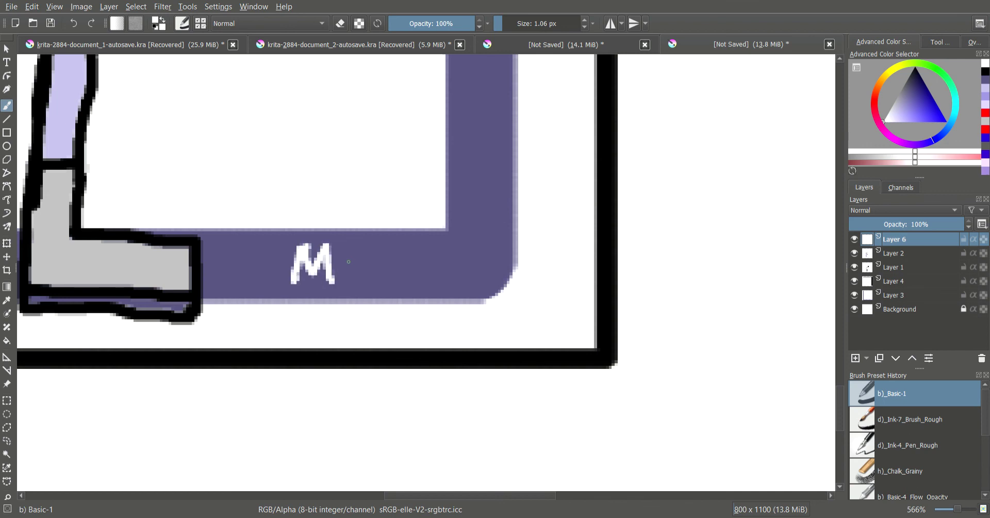
pyautogui.hotkey('ctrl', 'z')
pyautogui.hotkey('ctrl', 'z')
pyautogui.hotkey('ctrl', 'z')
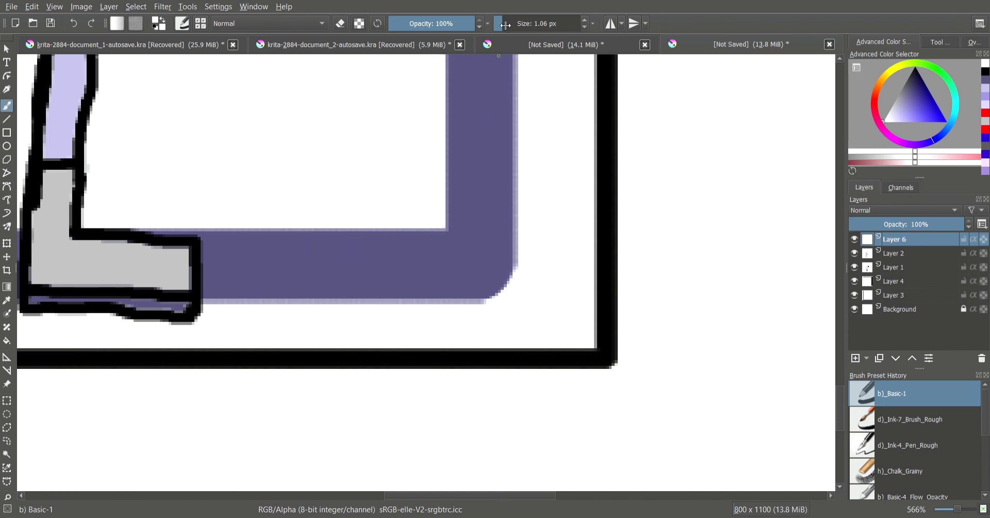
pyautogui.moveTo(505, 23); pyautogui.dragTo(496, 23)
pyautogui.click(505, 32)
# Step: Write the ~MACK~ signature in white on the bottom of the purple frame
pyautogui.moveTo(332, 282)
pyautogui.mouseDown()
pyautogui.moveTo(341, 257)
pyautogui.moveTo(360, 253)
pyautogui.moveTo(366, 287)
pyautogui.mouseUp()
pyautogui.moveTo(384, 241)
pyautogui.mouseDown()
pyautogui.moveTo(368, 285)
pyautogui.moveTo(392, 279)
pyautogui.moveTo(394, 261)
pyautogui.moveTo(407, 280)
pyautogui.moveTo(426, 266)
pyautogui.moveTo(440, 278)
pyautogui.moveTo(431, 265)
pyautogui.moveTo(472, 266)
pyautogui.mouseUp()
pyautogui.click(425, 272)
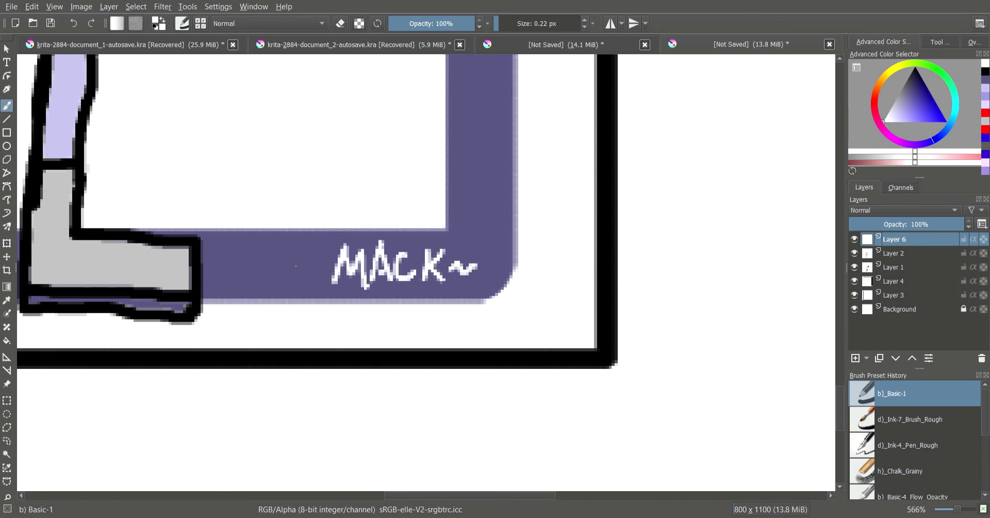
pyautogui.moveTo(295, 266); pyautogui.dragTo(324, 264)
# Step: Zoom out to 67% and switch to the Select Shapes tool to show the whole card
pyautogui.scroll(-3, 333, 265)
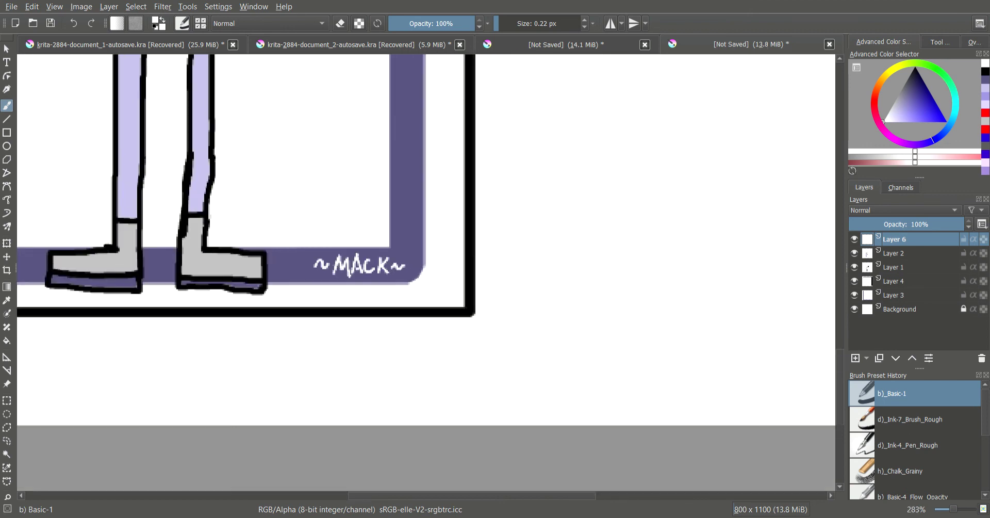
pyautogui.scroll(-1, 340, 258)
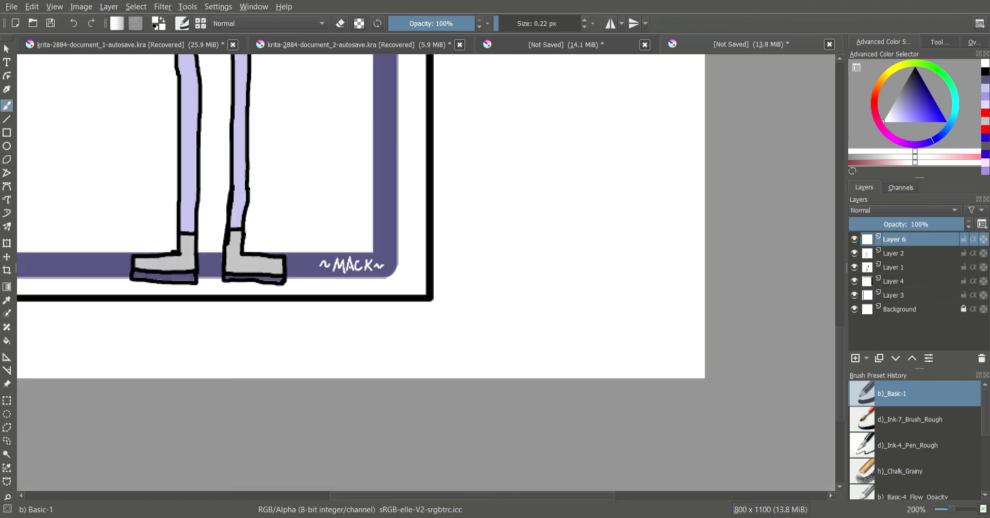
pyautogui.scroll(-3, 286, 241)
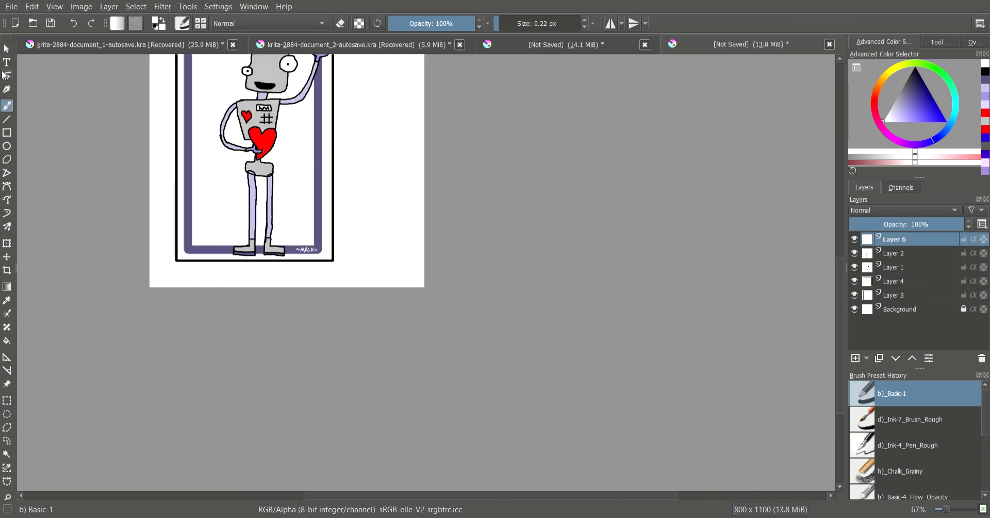
pyautogui.click(6, 49)
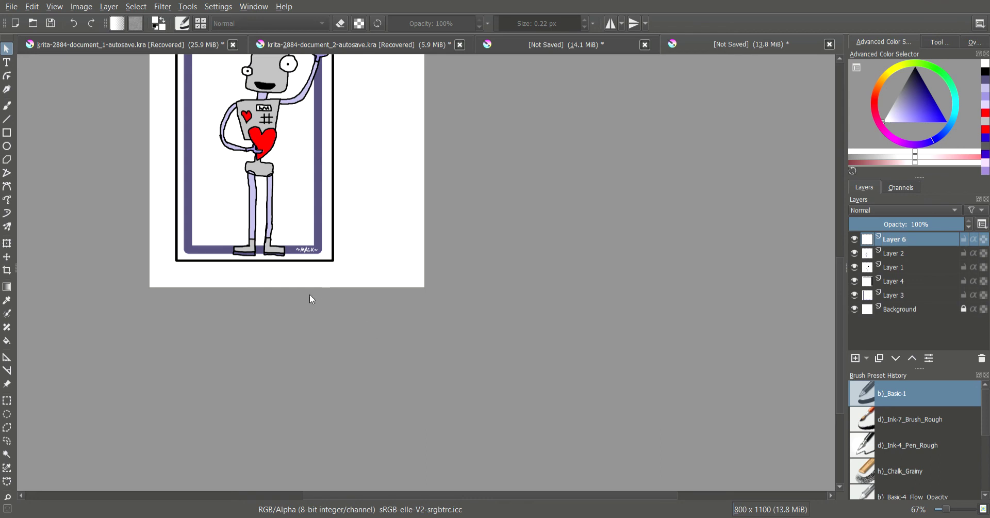
pyautogui.moveTo(835, 325); pyautogui.dragTo(827, 277)
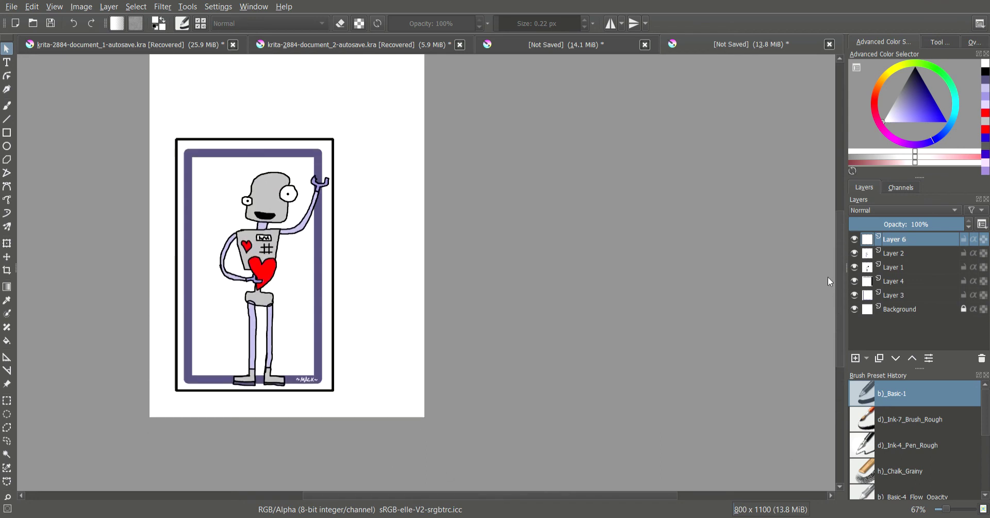